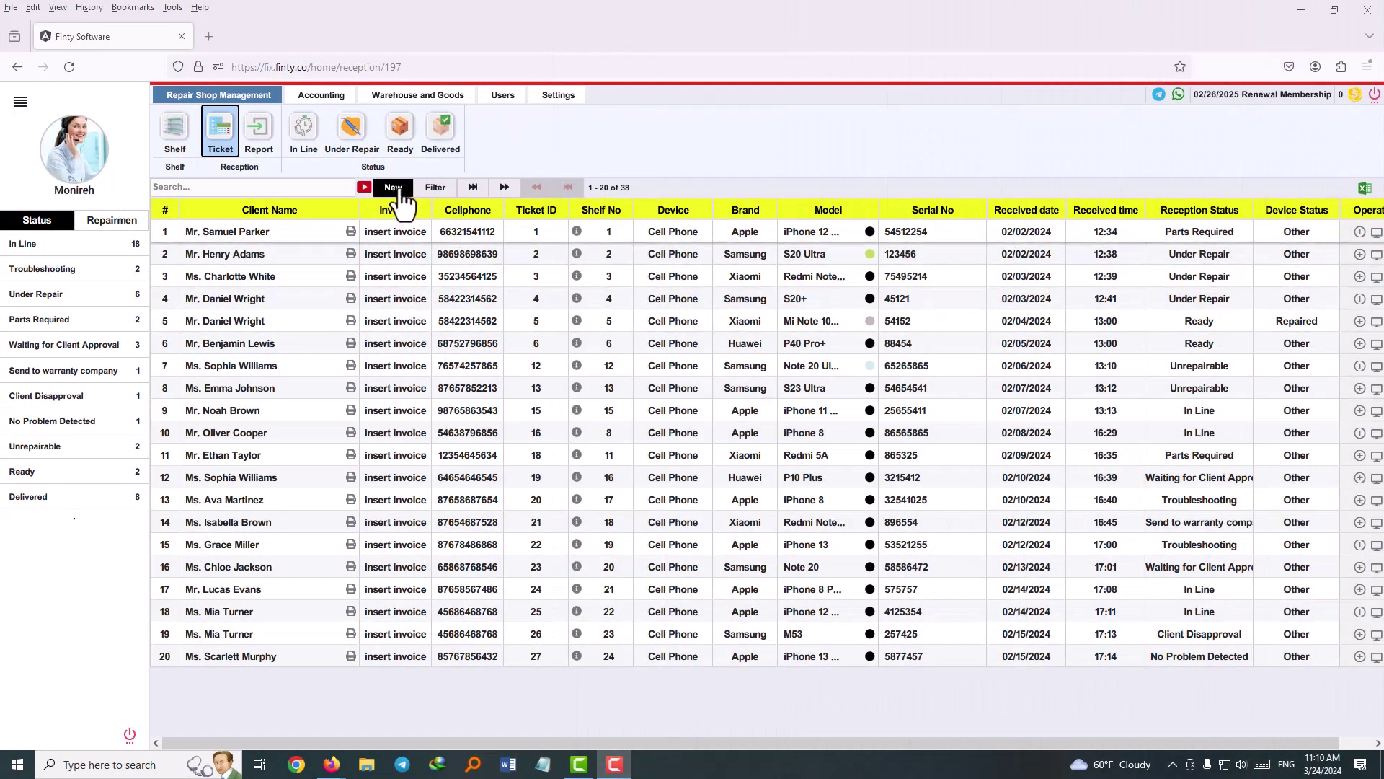
# Start a new ticket and select the client in row 3 of the account holders list
pyautogui.click(392, 188)
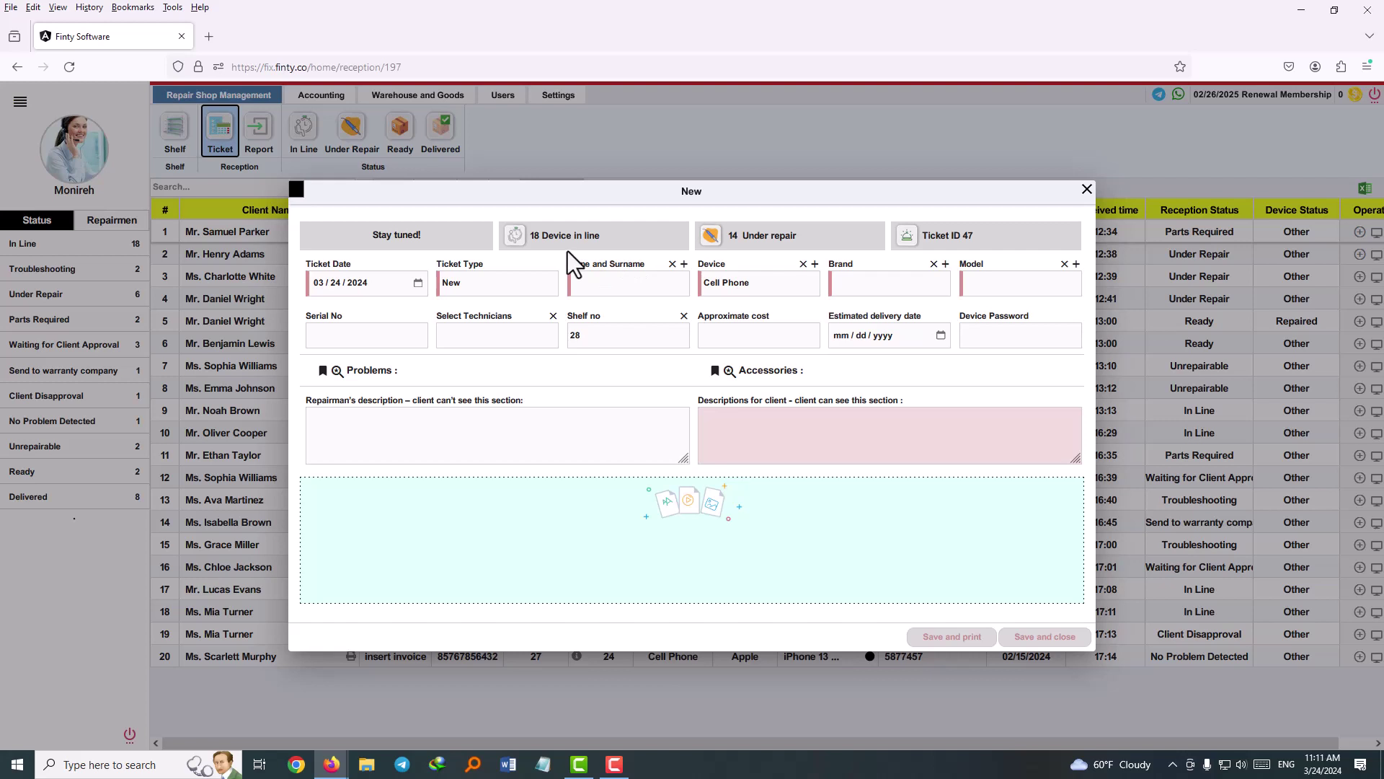
pyautogui.click(620, 285)
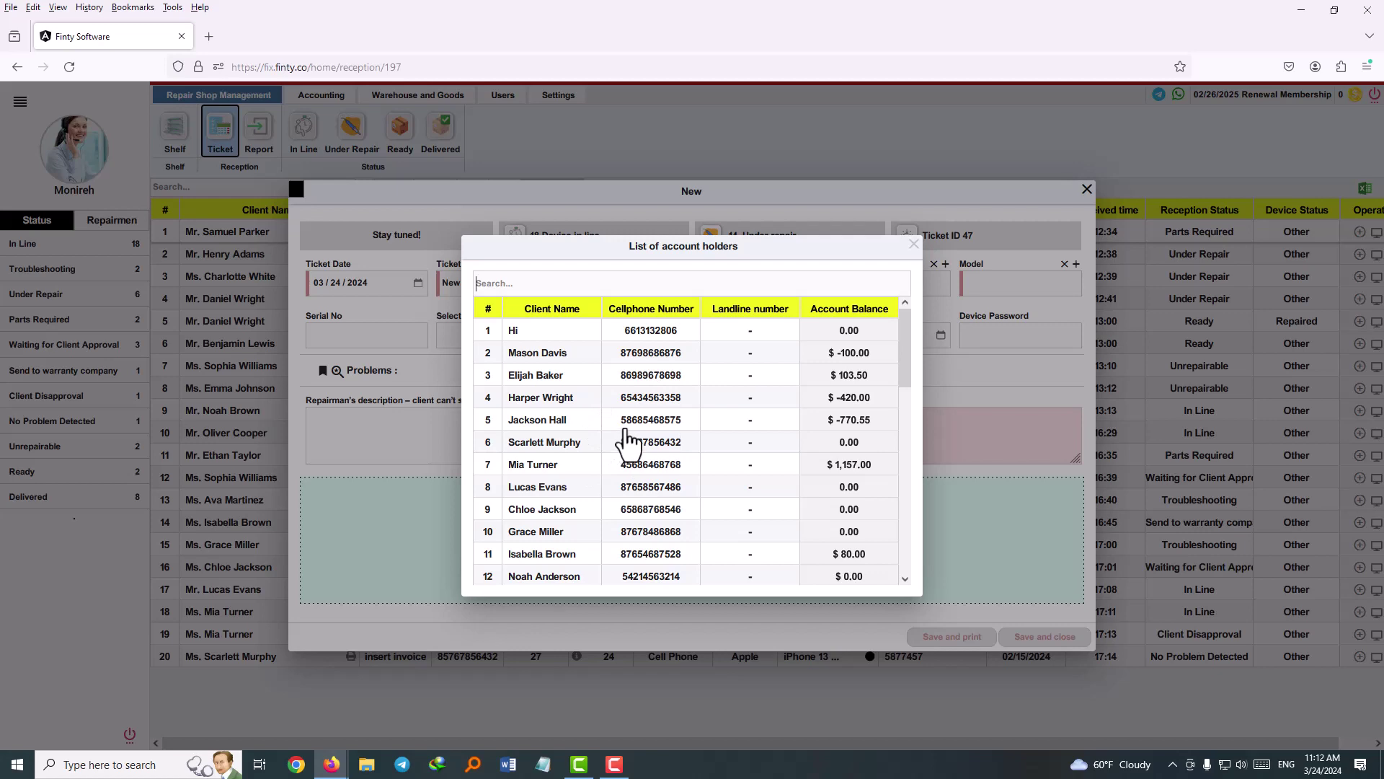
pyautogui.click(913, 244)
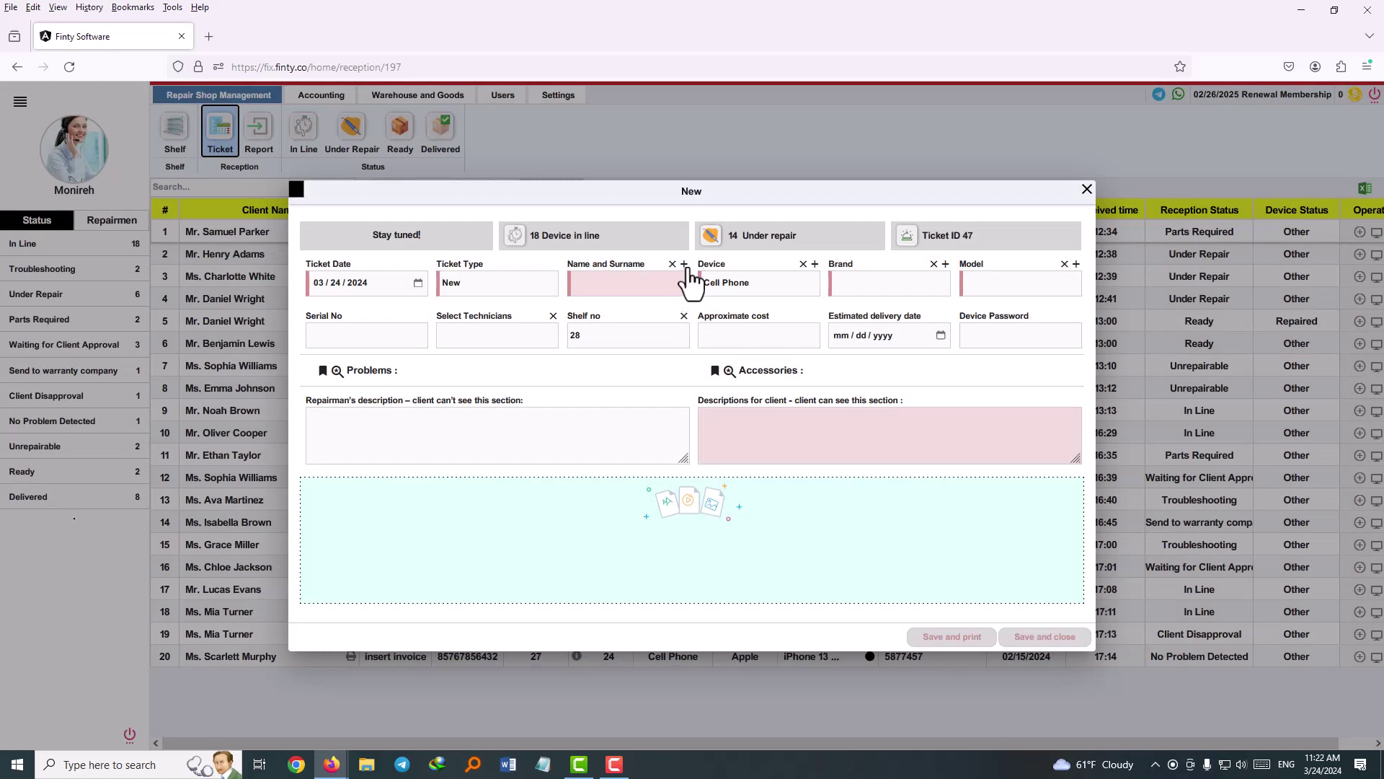
pyautogui.click(684, 264)
pyautogui.click(642, 287)
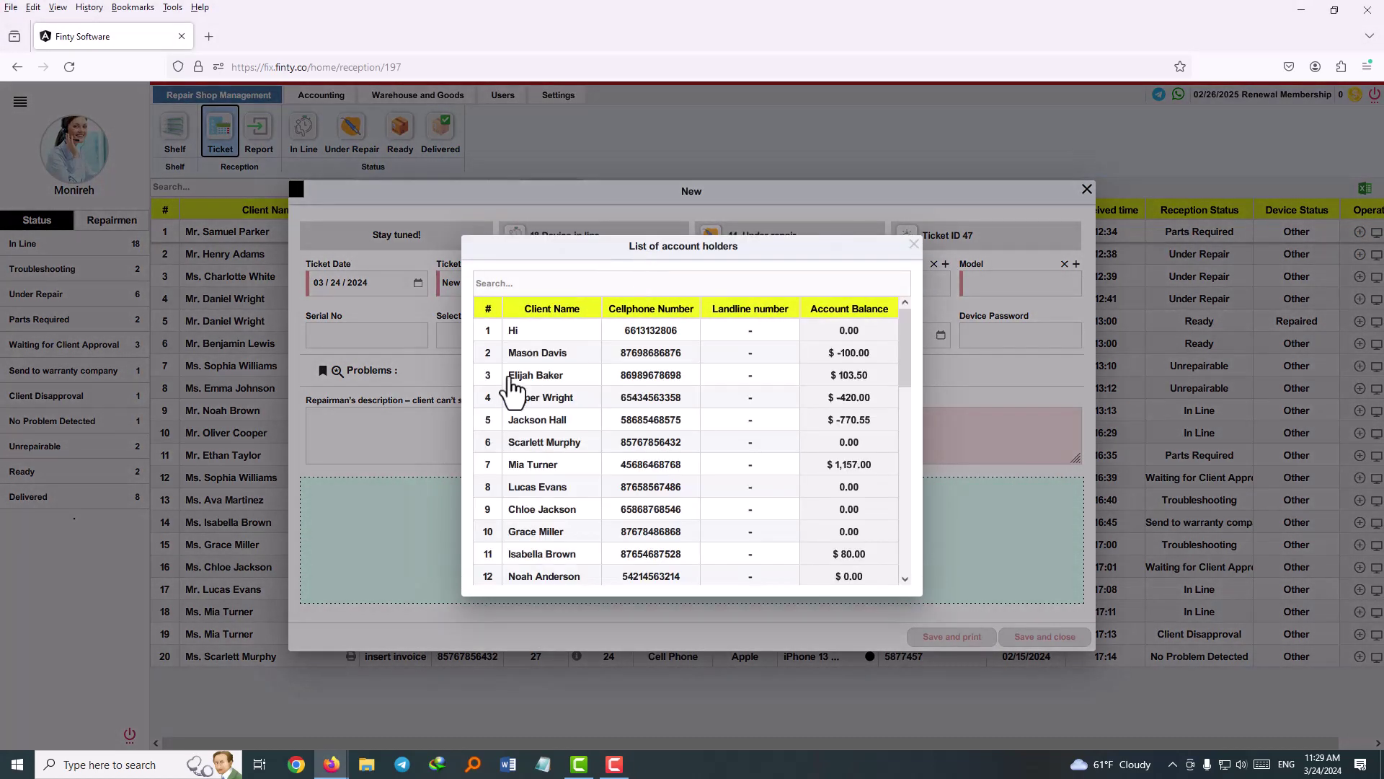
pyautogui.click(524, 377)
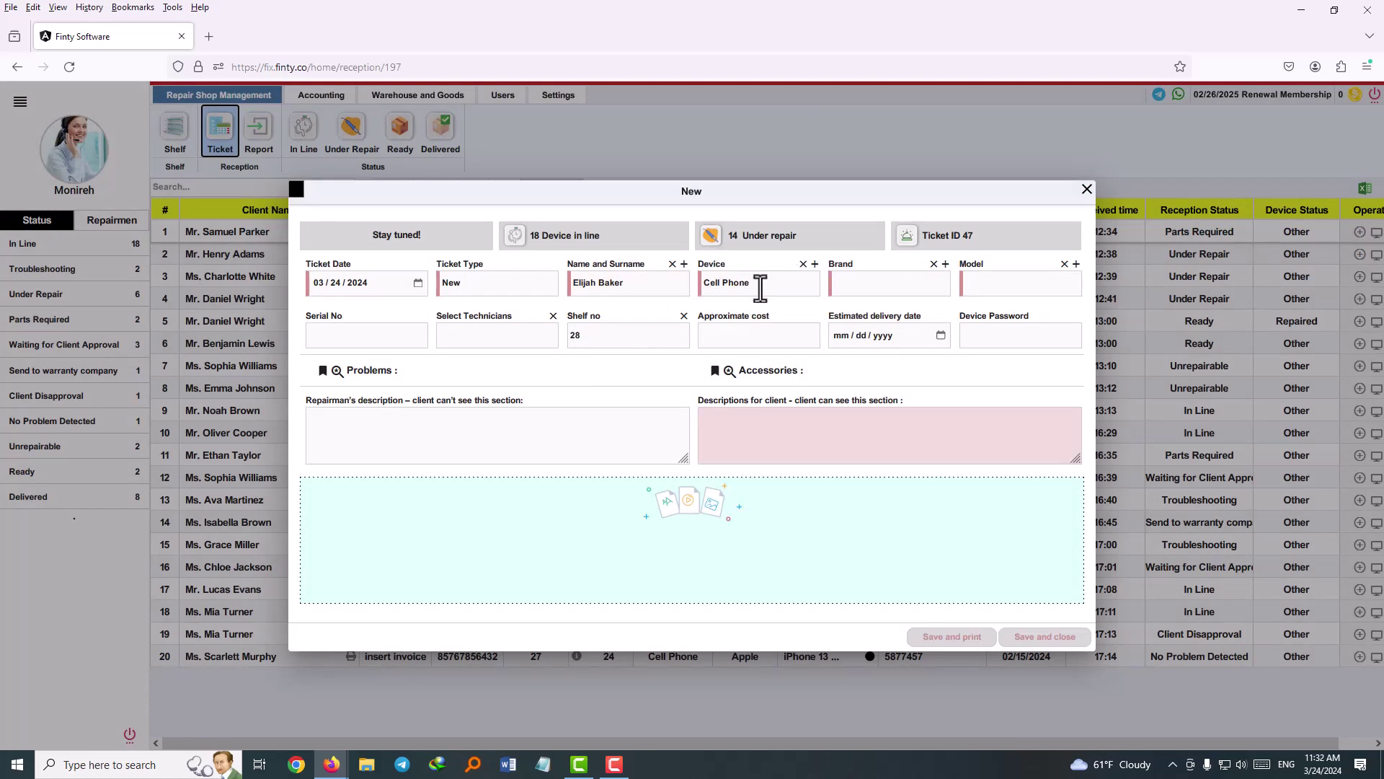
# Choose Cell Phone as the ticket's device, and look at the form for adding a new device type
pyautogui.click(759, 291)
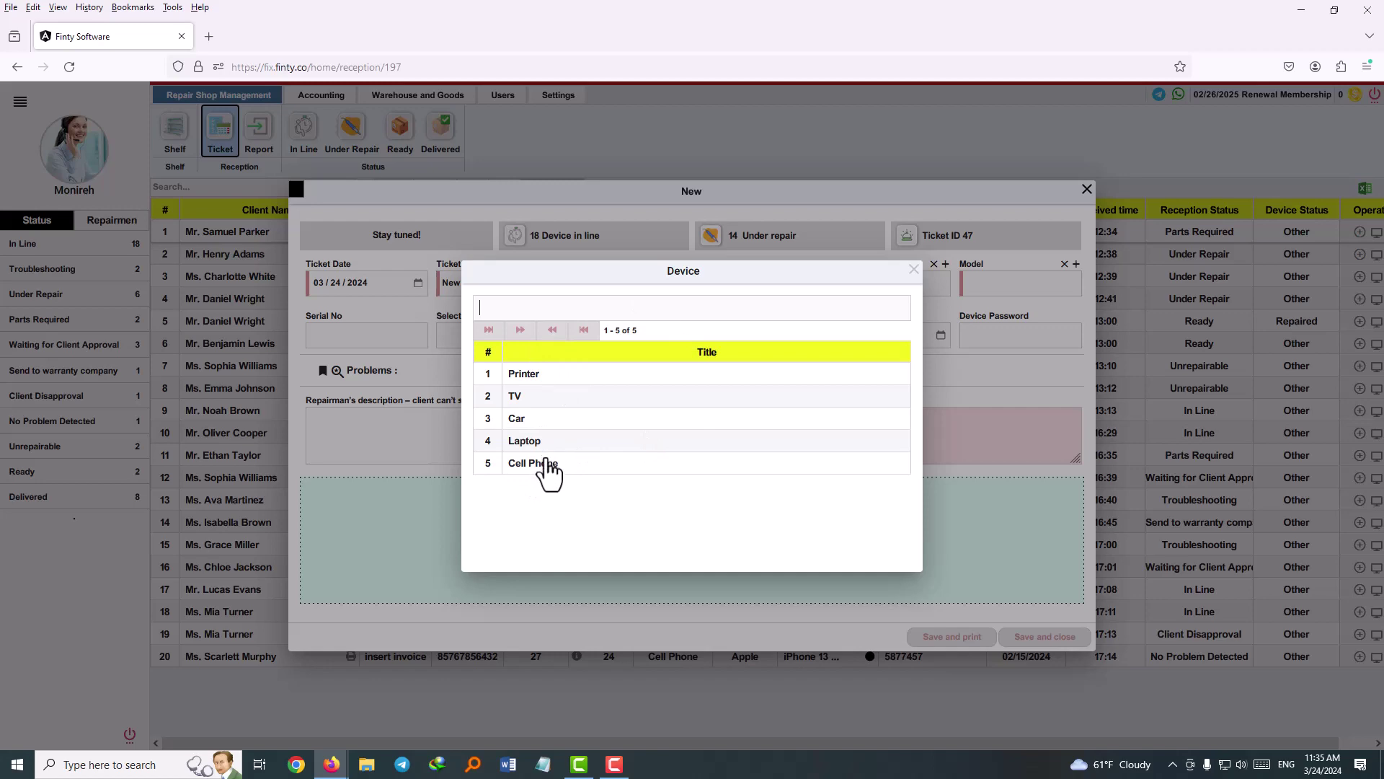
pyautogui.click(542, 464)
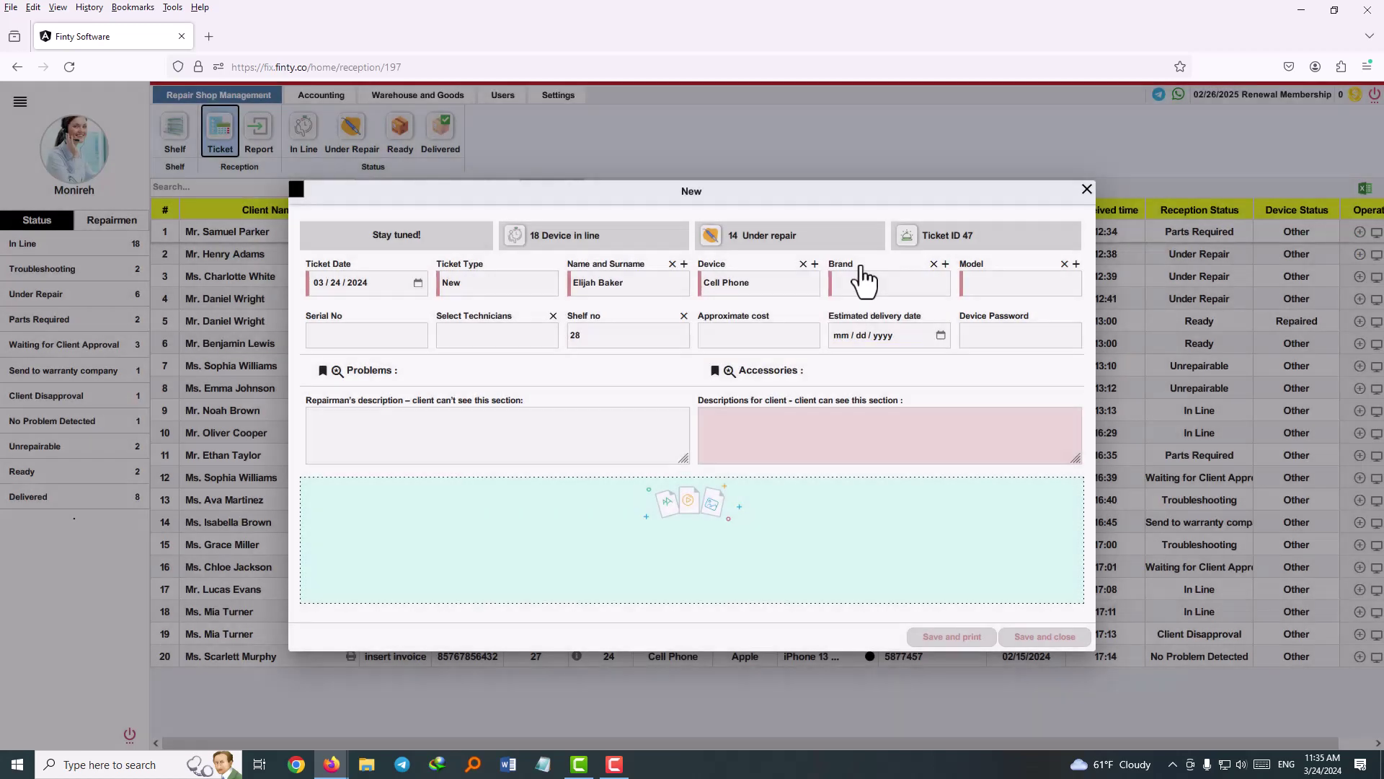
pyautogui.click(815, 264)
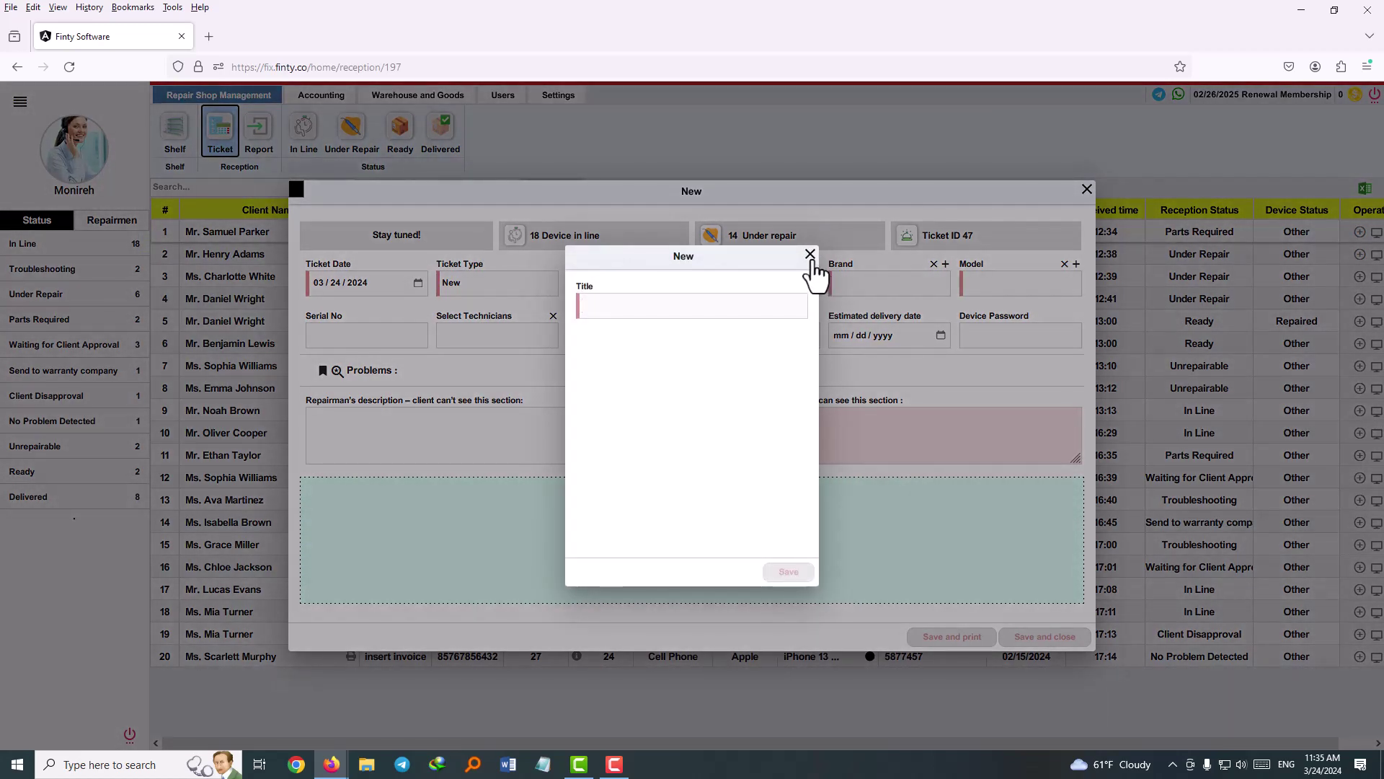
pyautogui.click(809, 255)
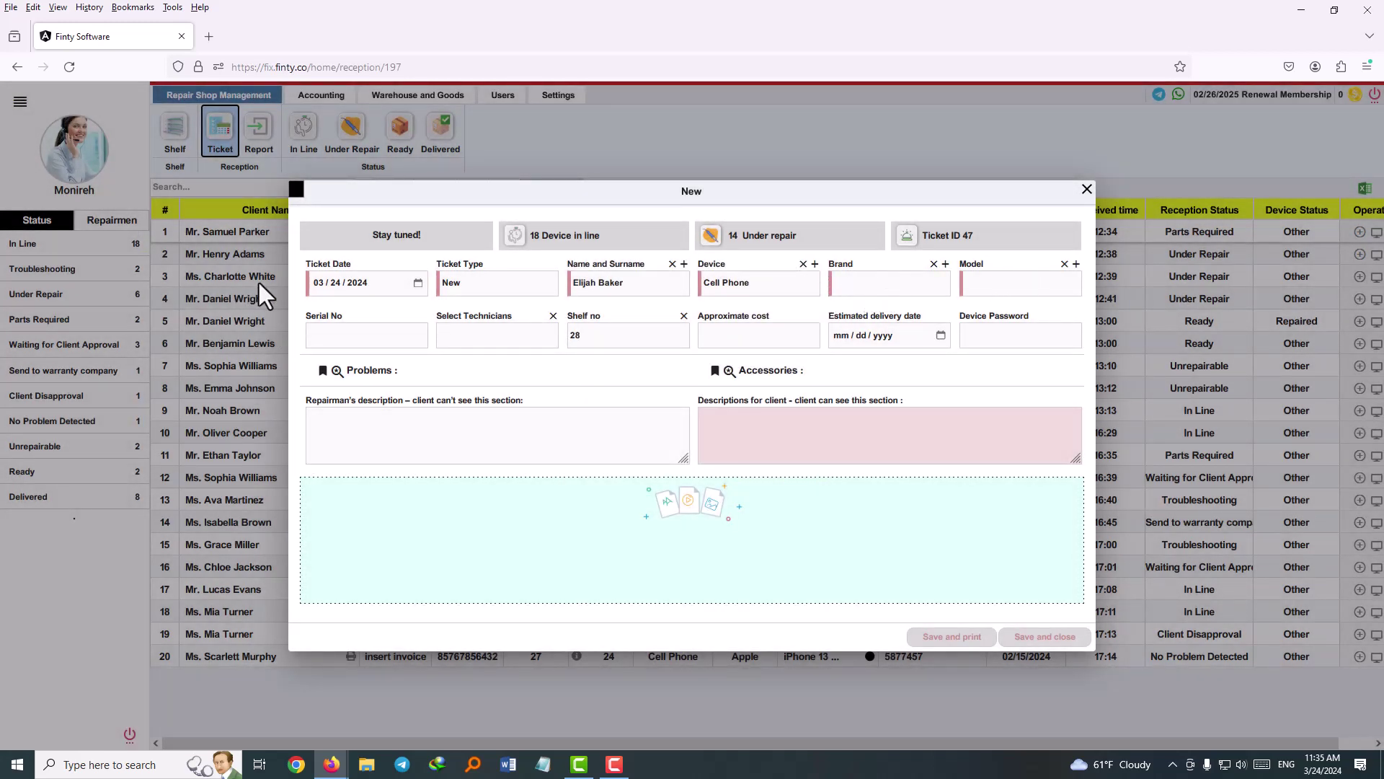
# Set the ticket's brand to Apple, and look at the form for adding a new brand
pyautogui.click(875, 287)
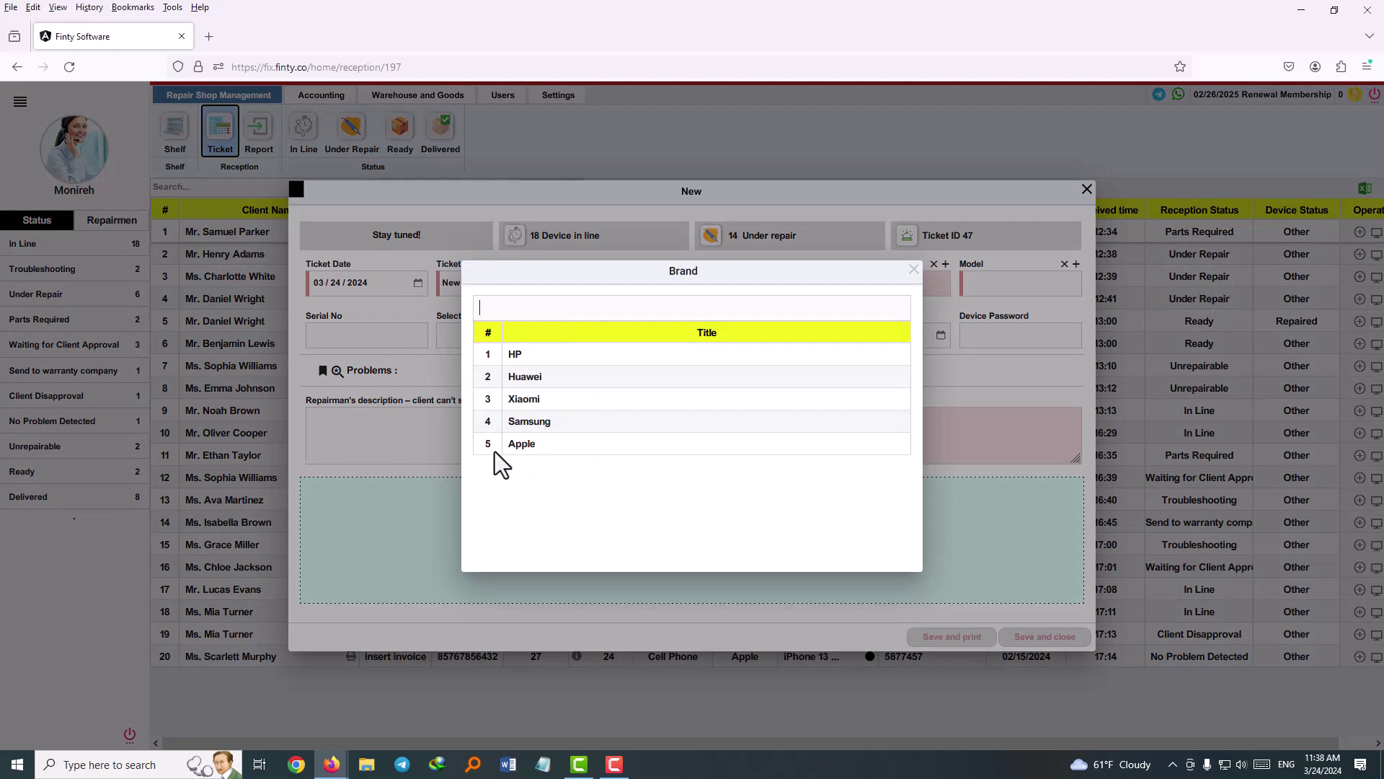
pyautogui.click(527, 452)
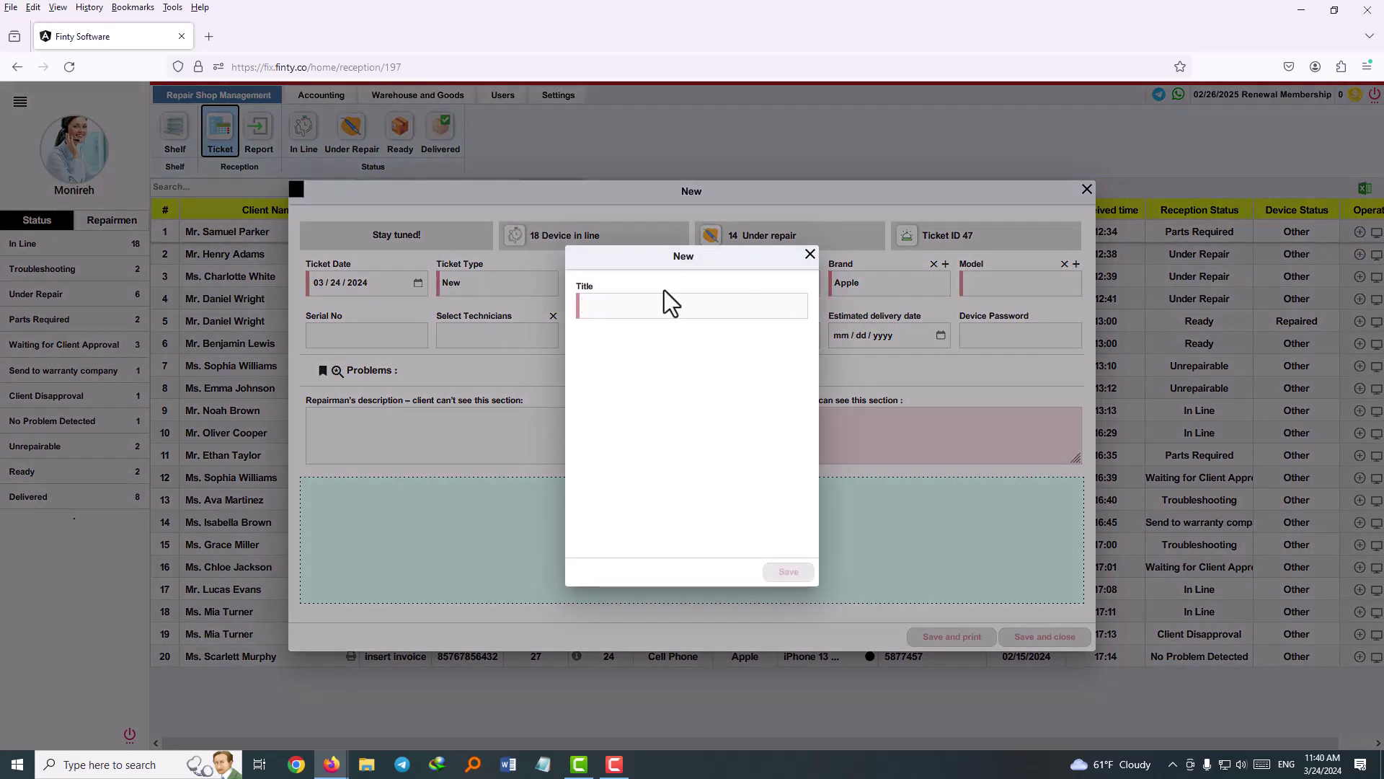
pyautogui.click(811, 256)
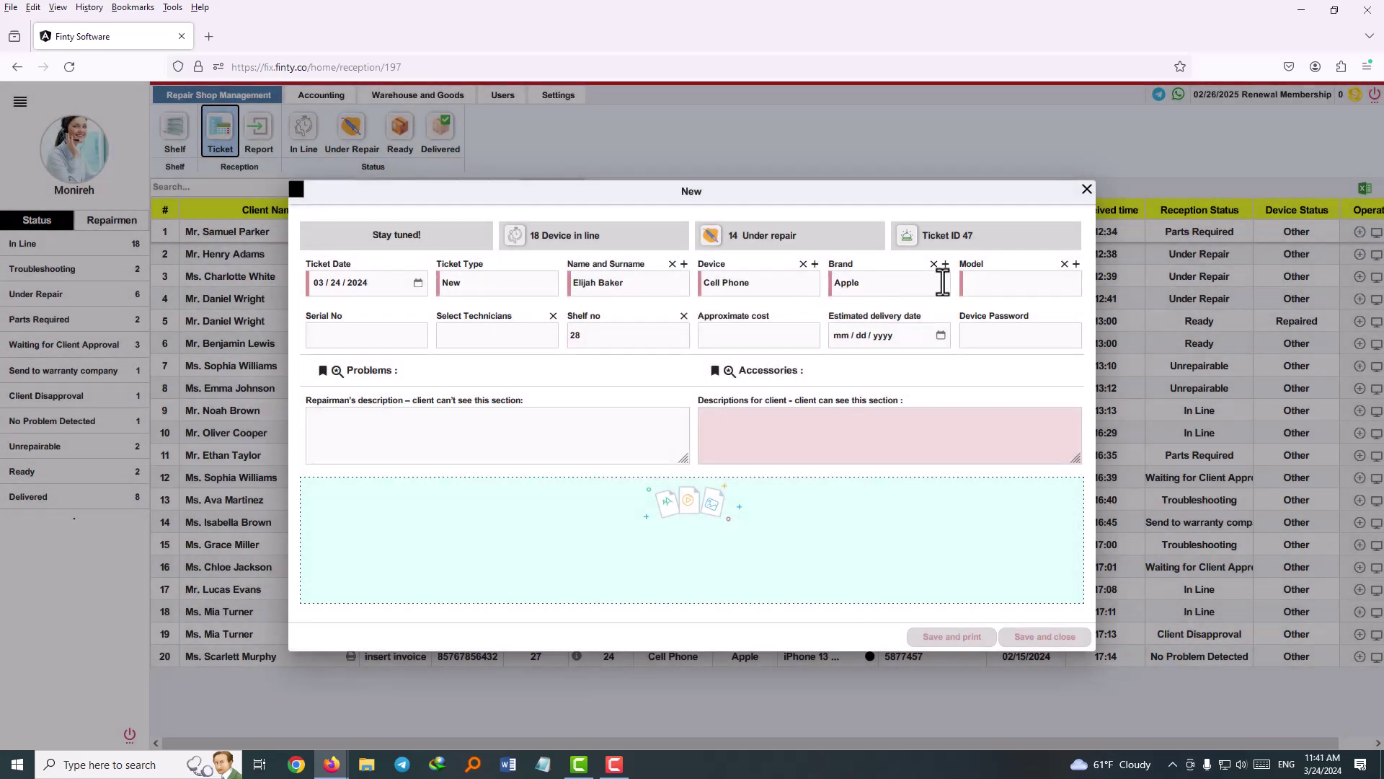
# Look at the form for adding a new model, and set the ticket's model to iPhone 7
pyautogui.click(1009, 282)
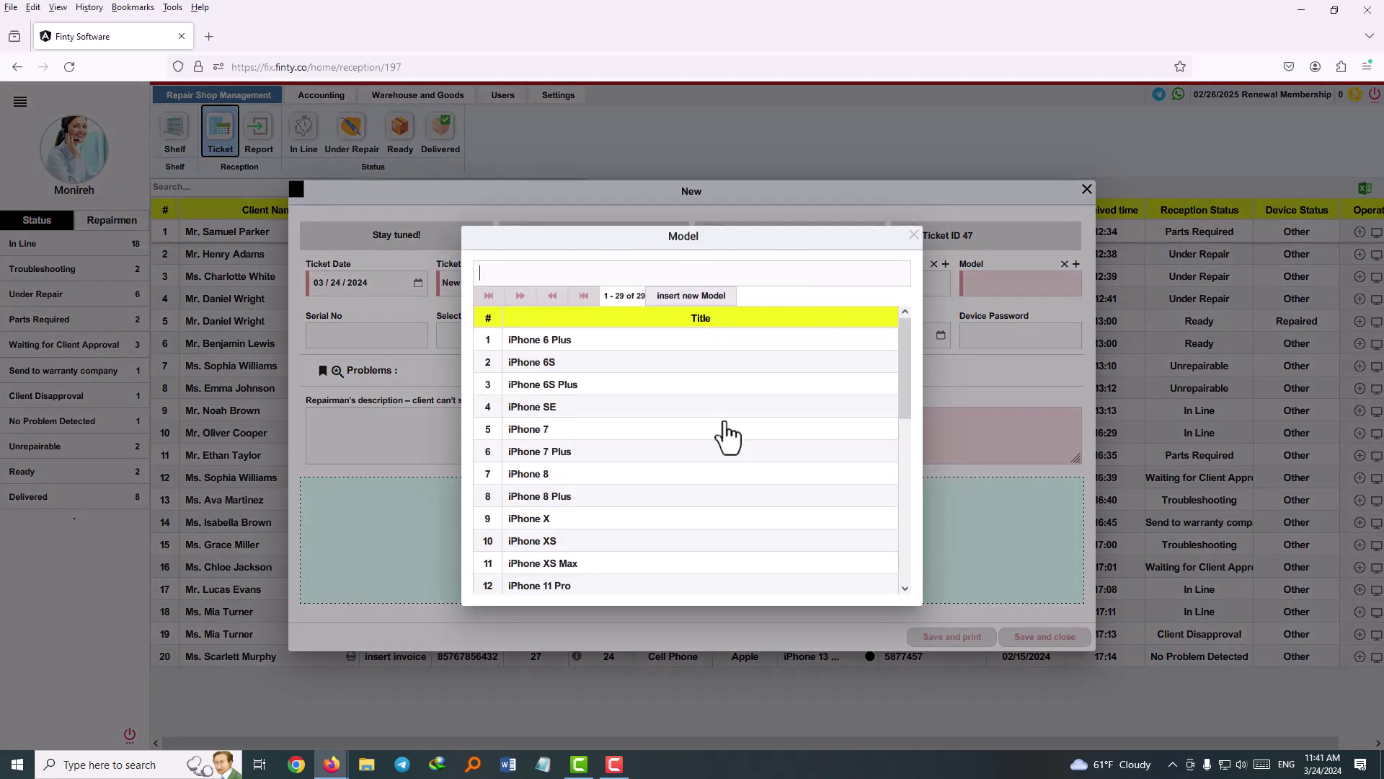
pyautogui.click(913, 235)
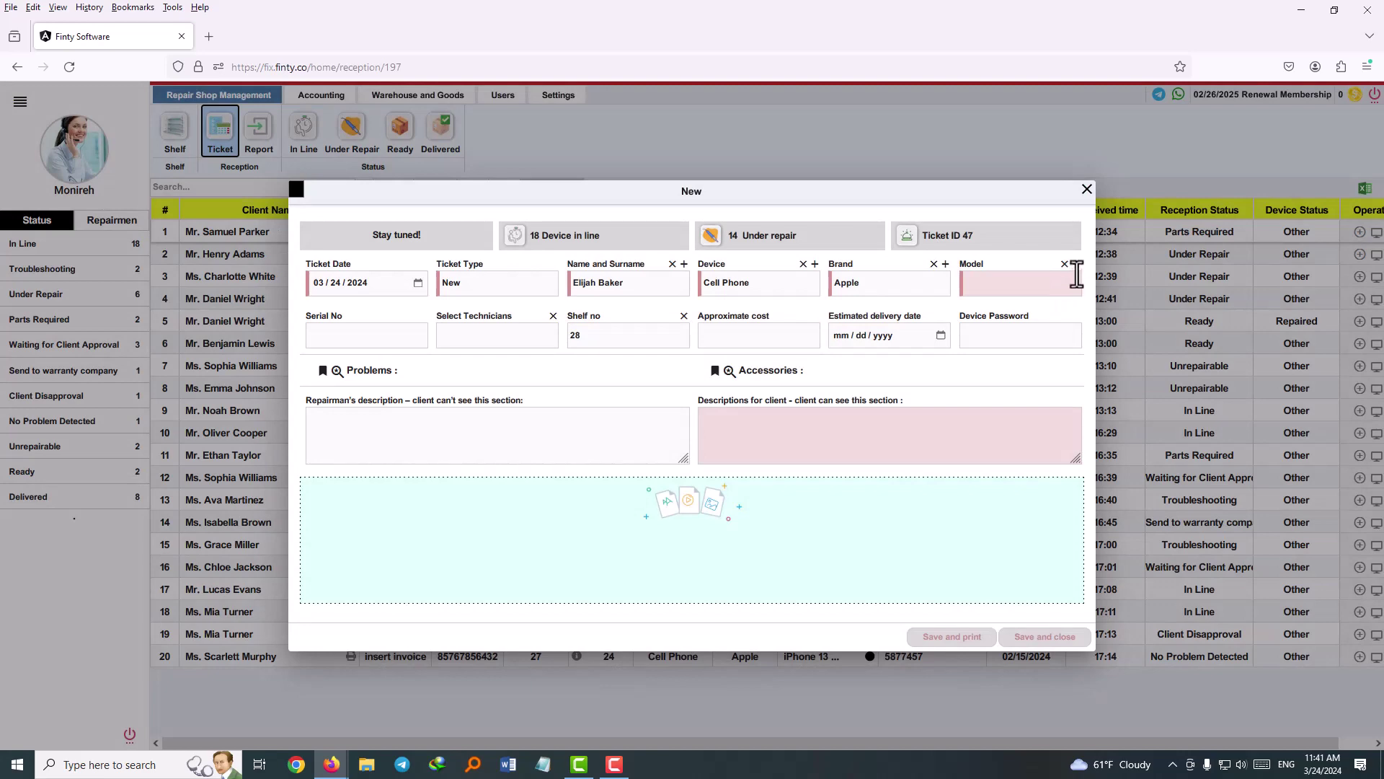
pyautogui.click(1074, 266)
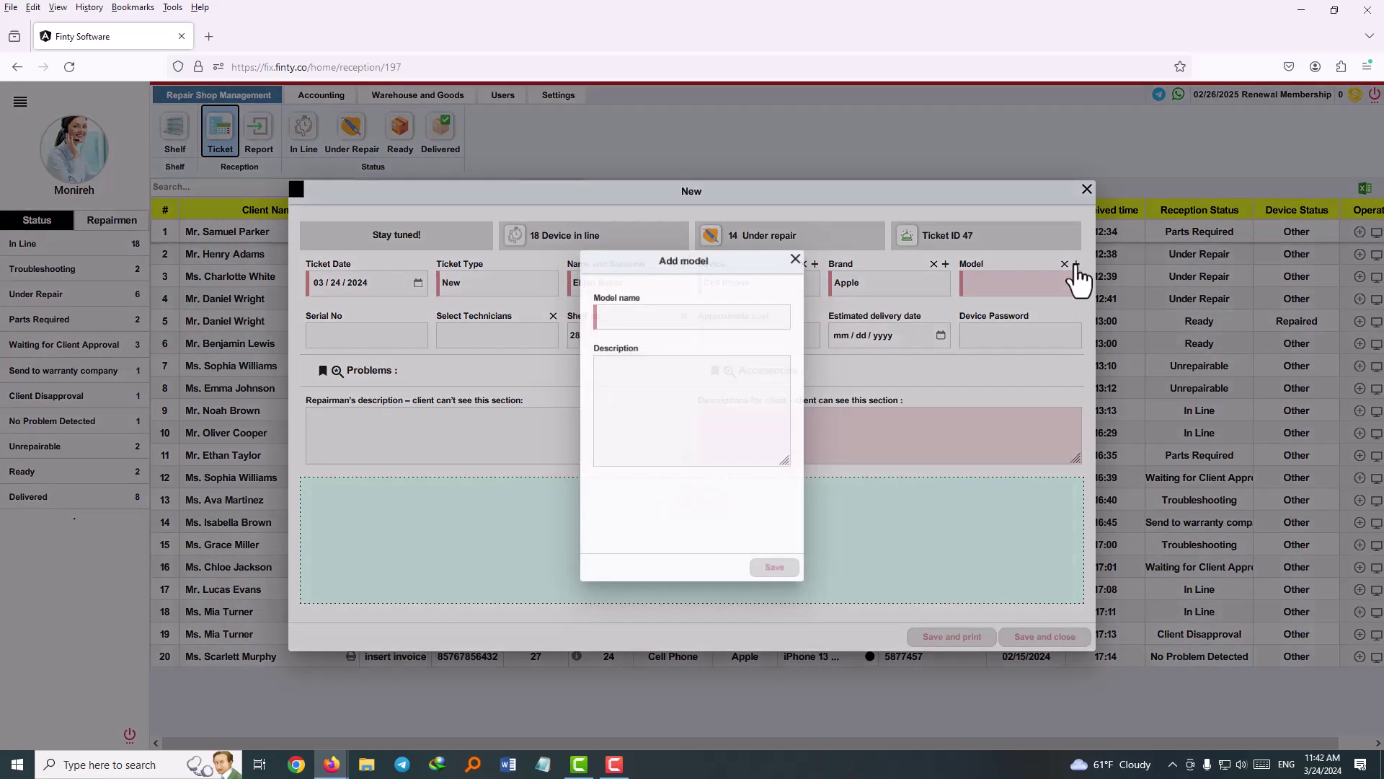
pyautogui.click(798, 255)
pyautogui.click(999, 285)
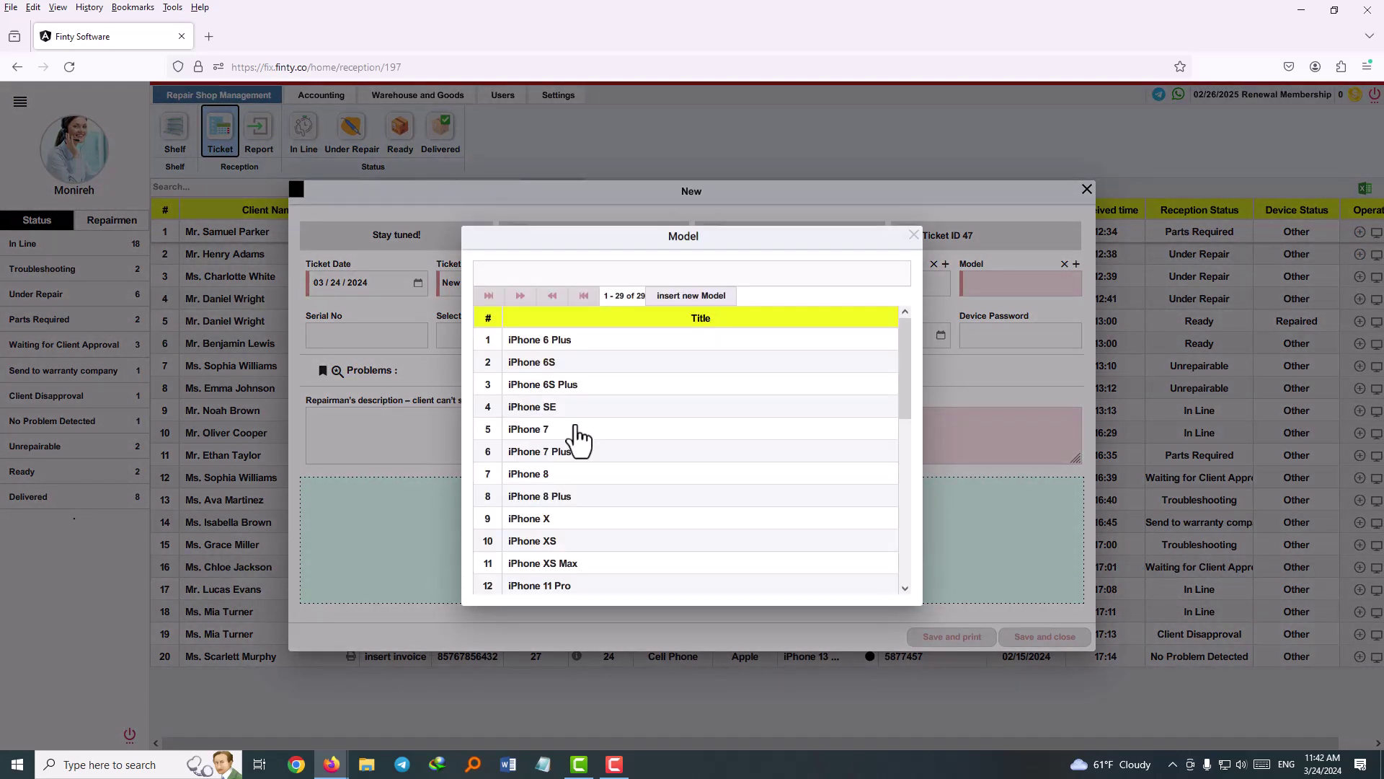
pyautogui.click(982, 344)
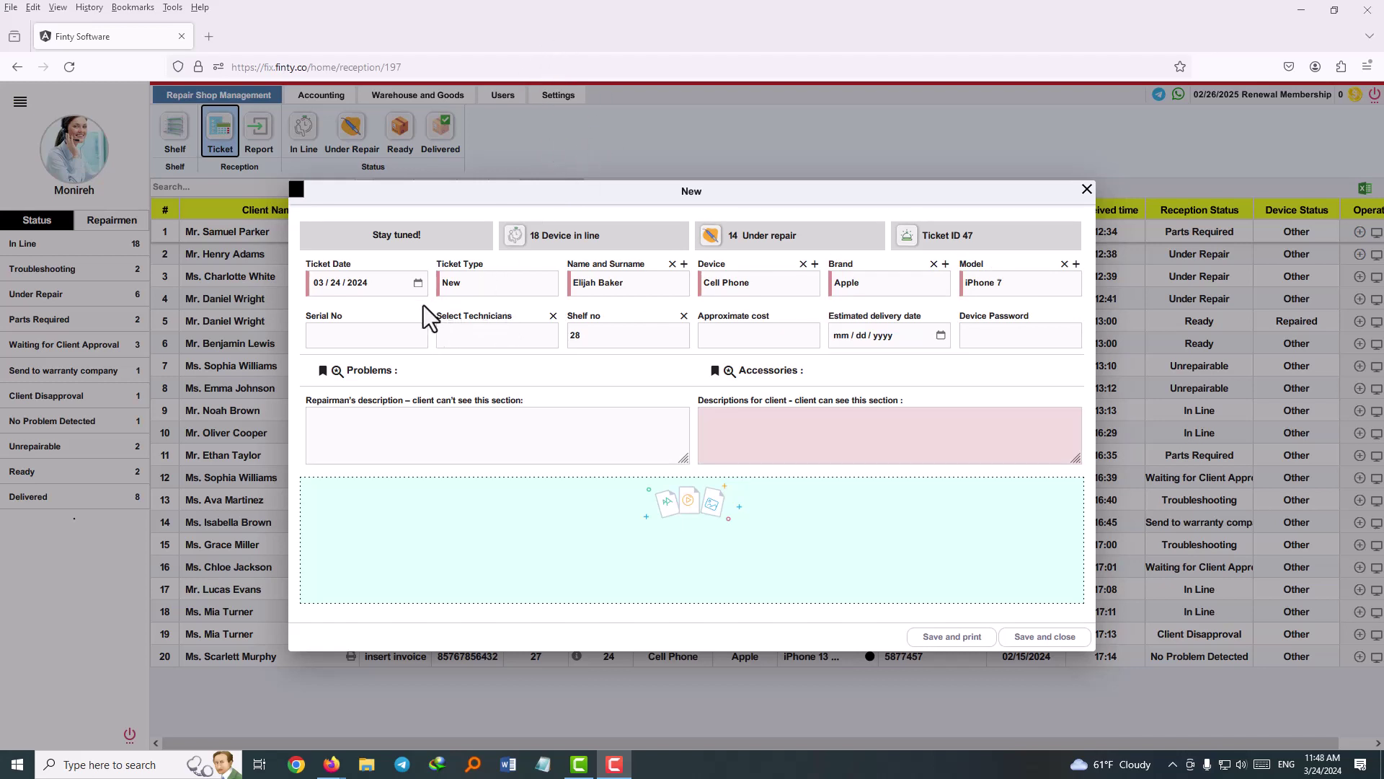
# View the lists of technicians and shelves that can be assigned to the ticket
pyautogui.click(484, 334)
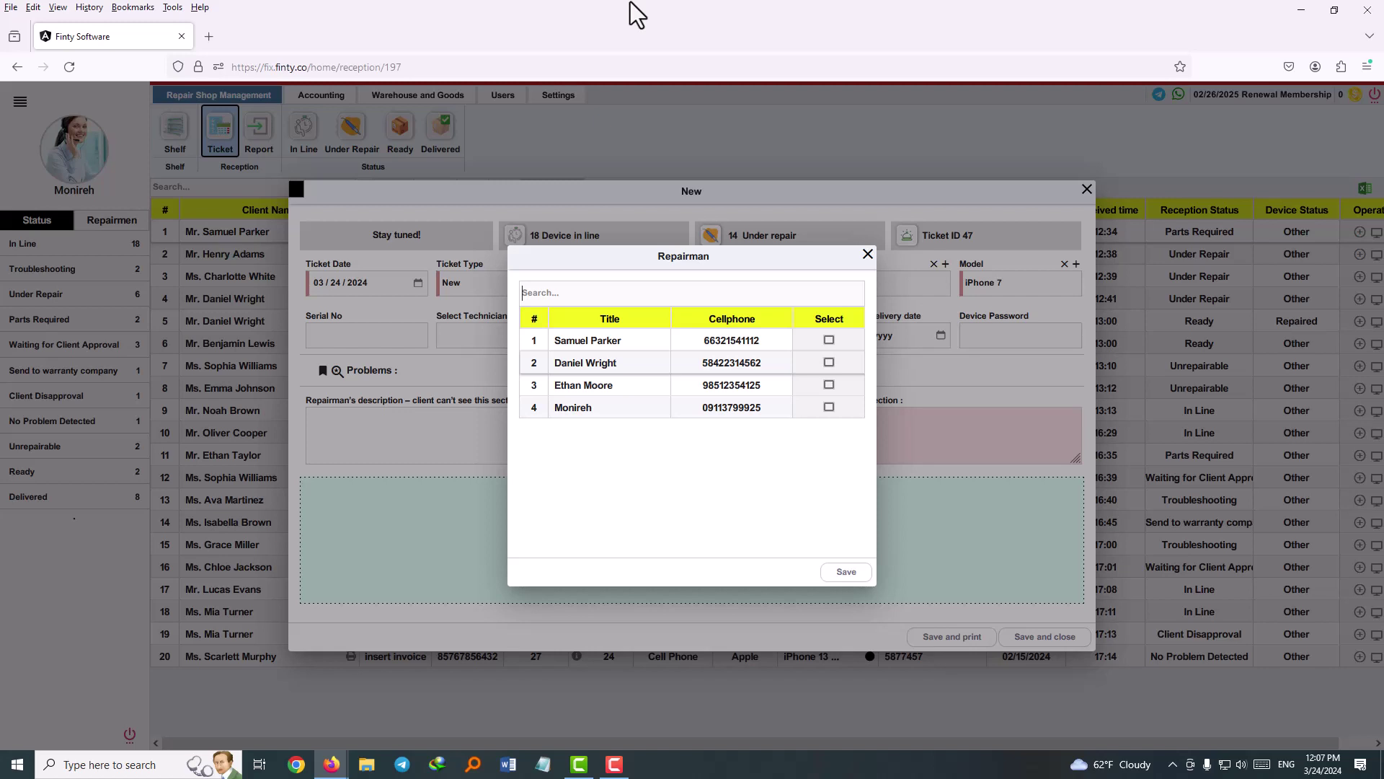
pyautogui.click(866, 254)
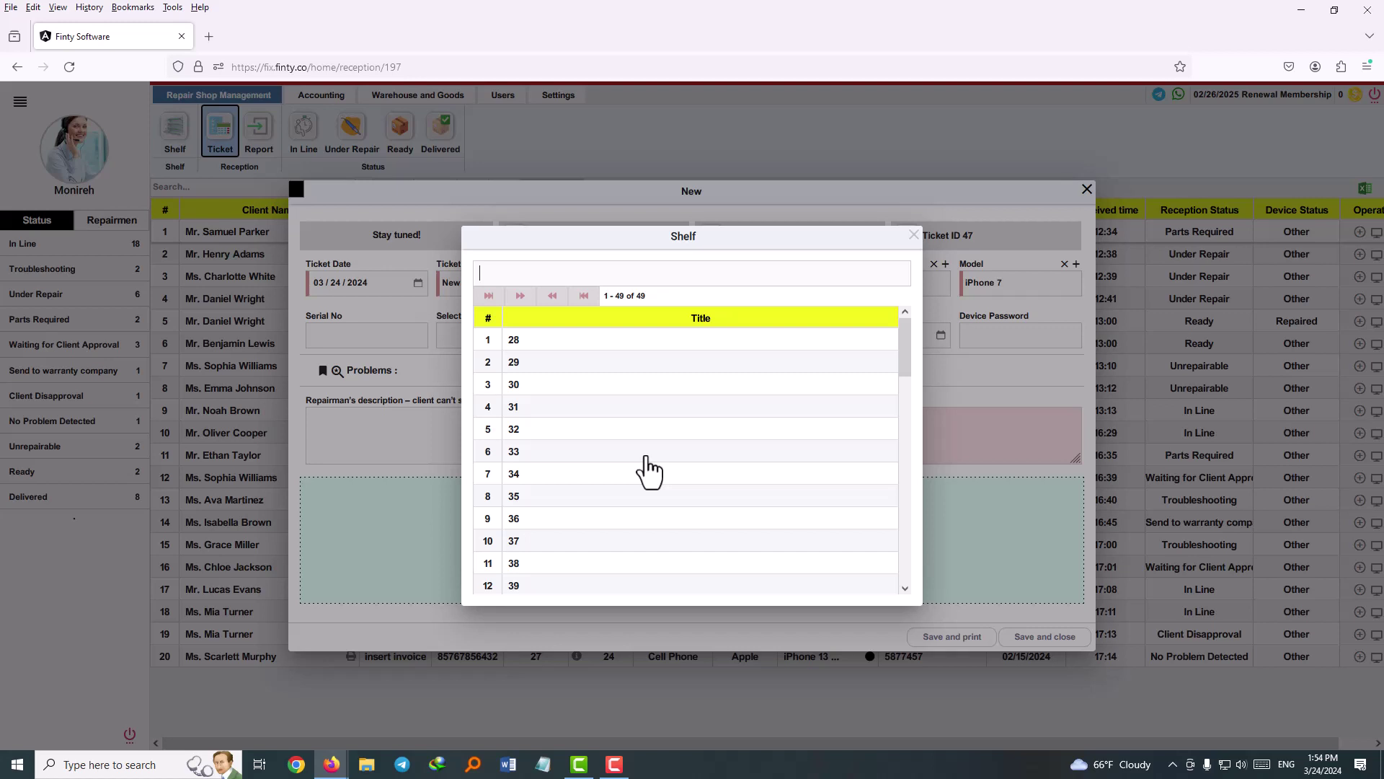
pyautogui.click(913, 235)
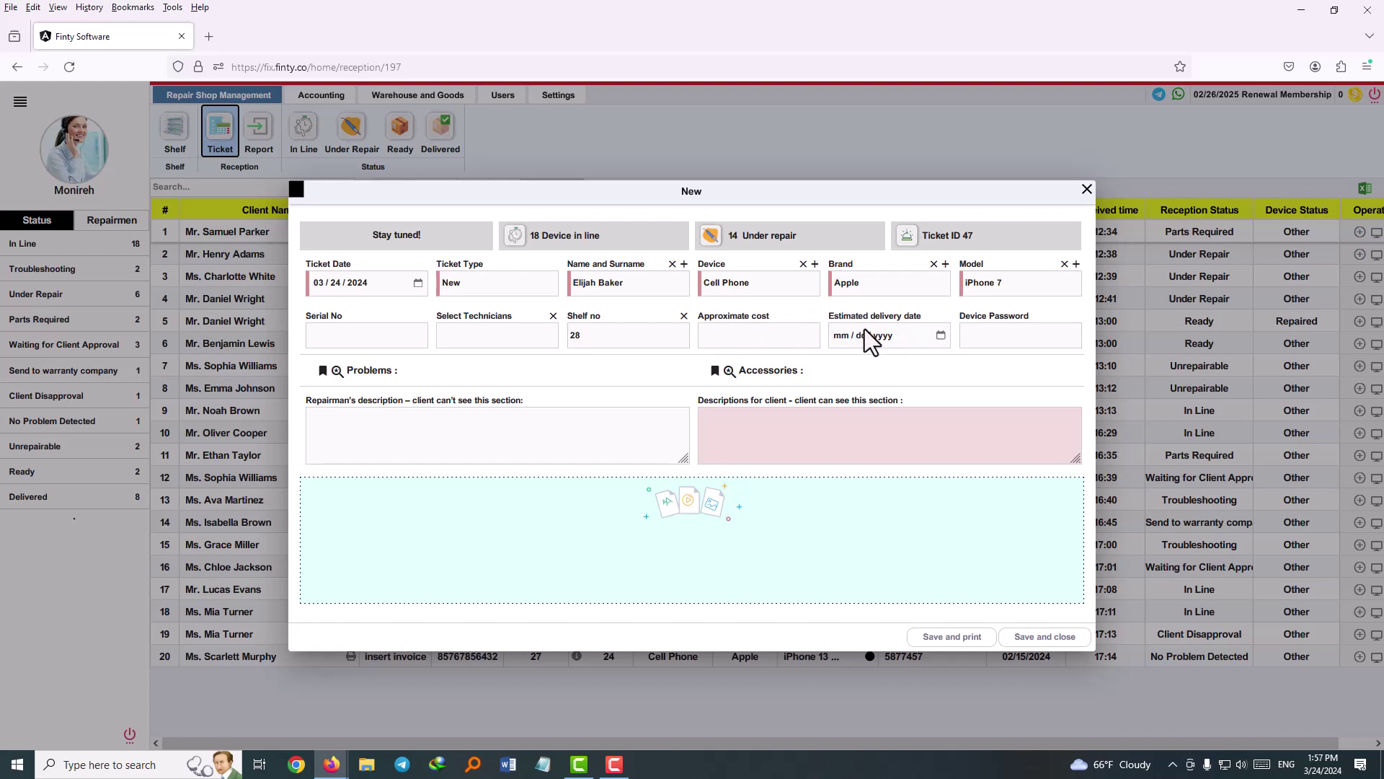
# Set the ticket's estimated delivery date to 03/25/2024
pyautogui.click(940, 336)
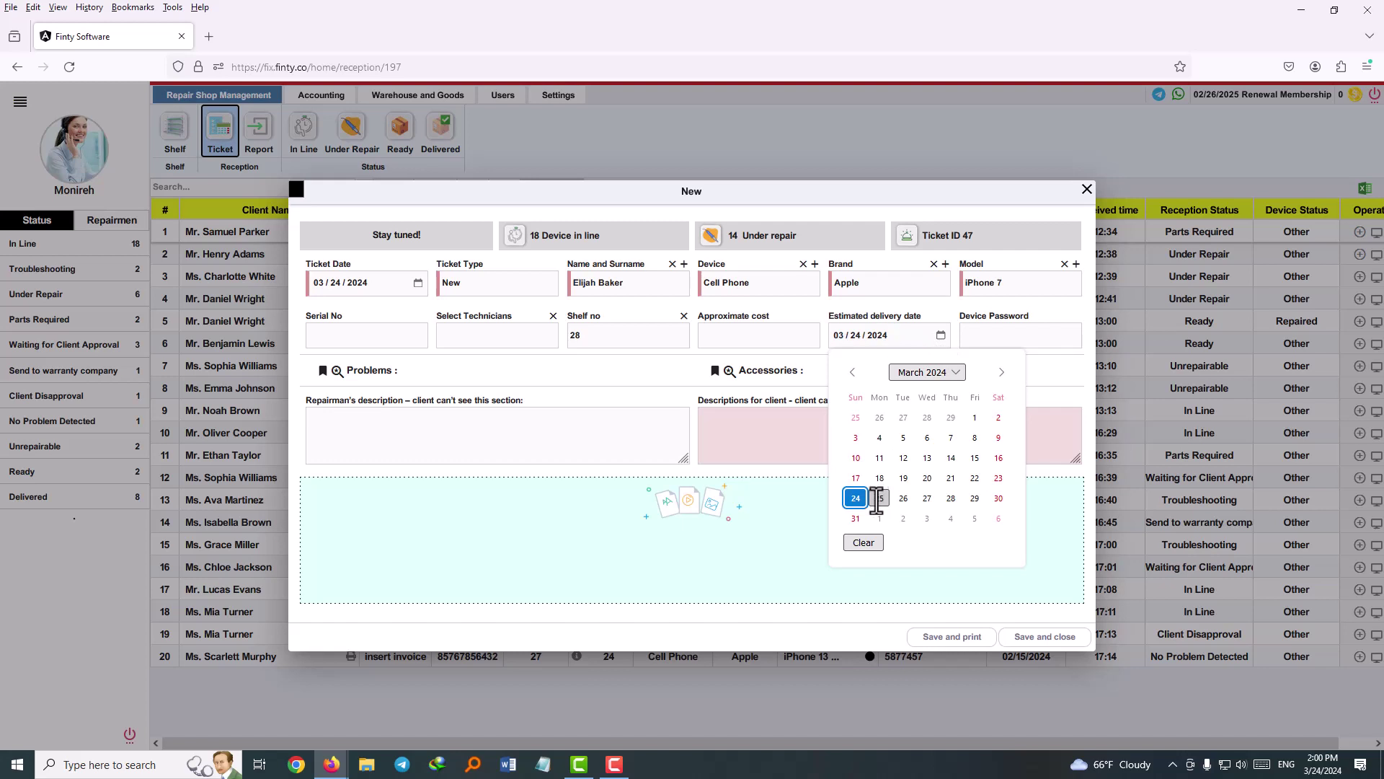
pyautogui.click(879, 499)
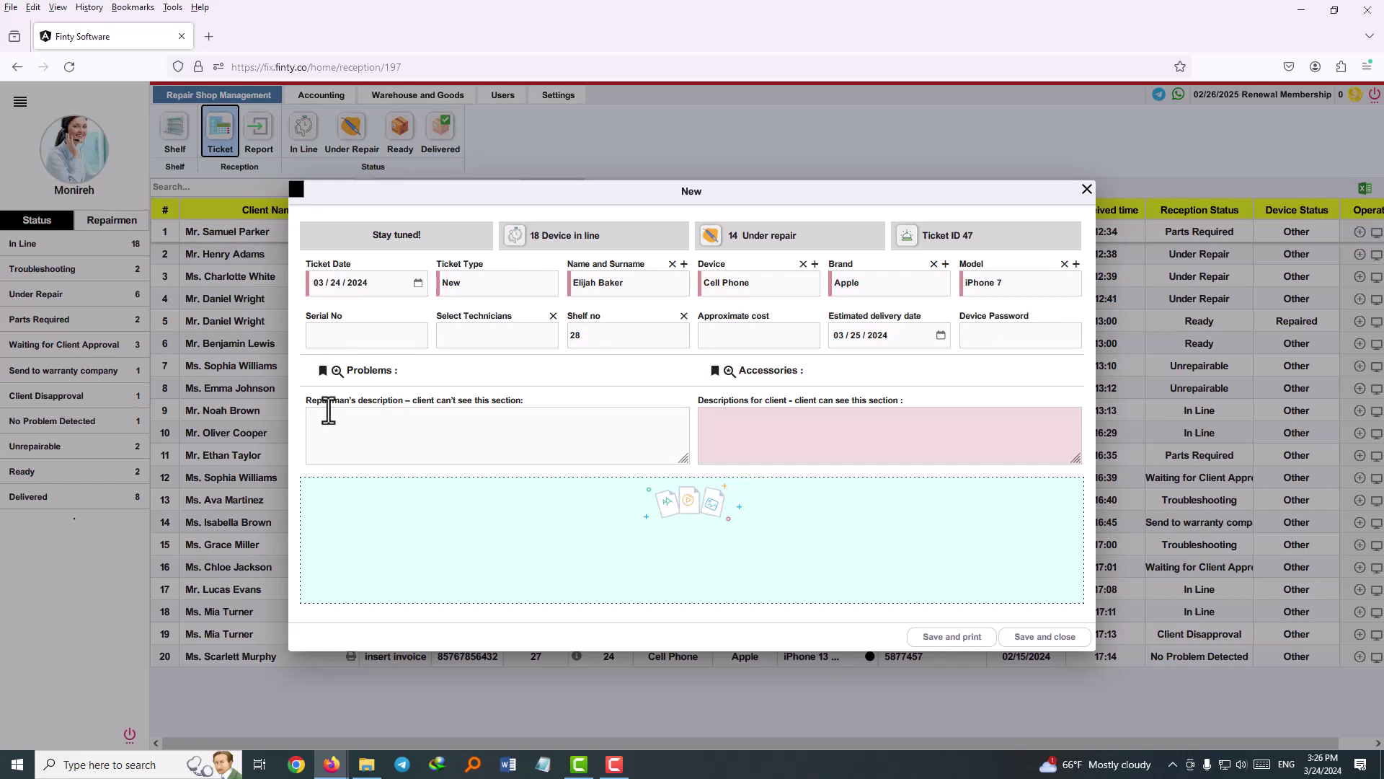
# Add Battery Problem and Broken Camera to the ticket's problems
pyautogui.click(337, 372)
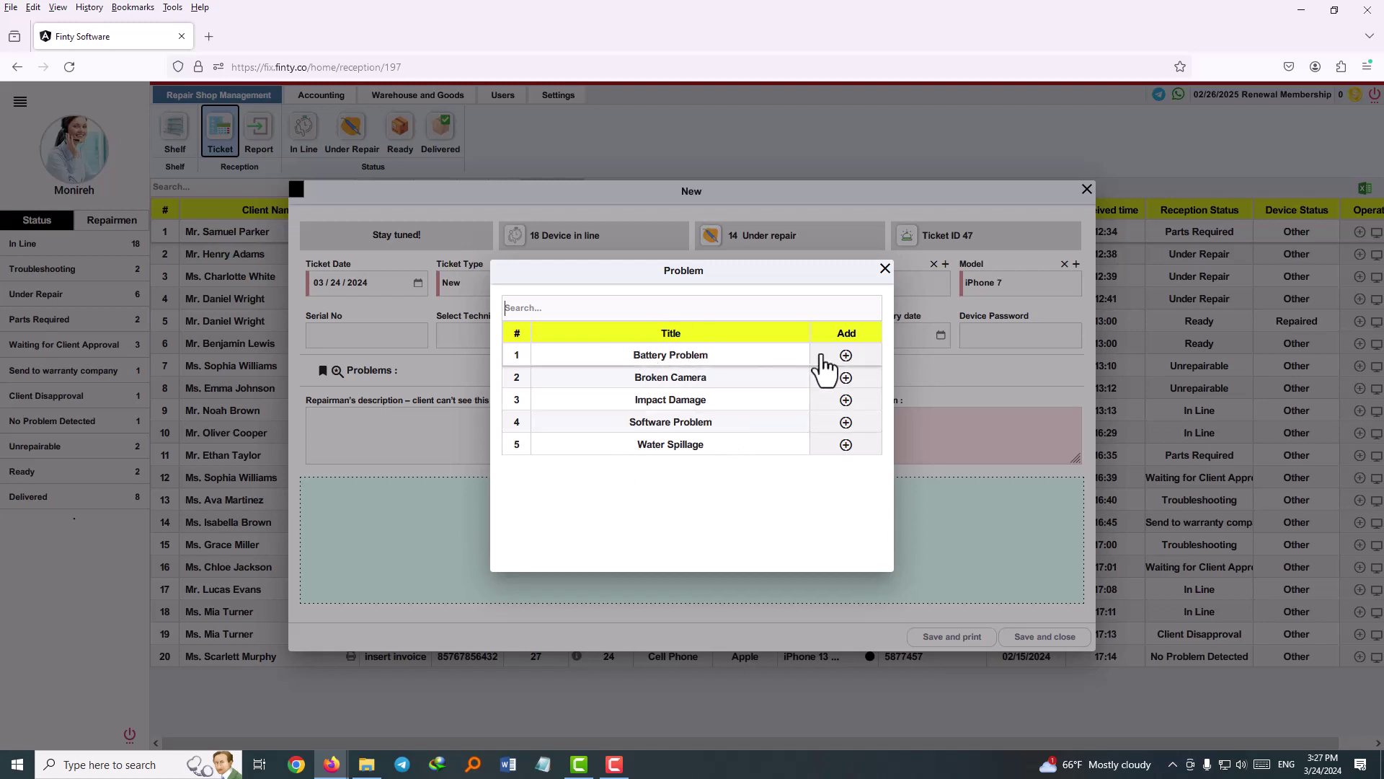
pyautogui.click(846, 355)
pyautogui.click(846, 377)
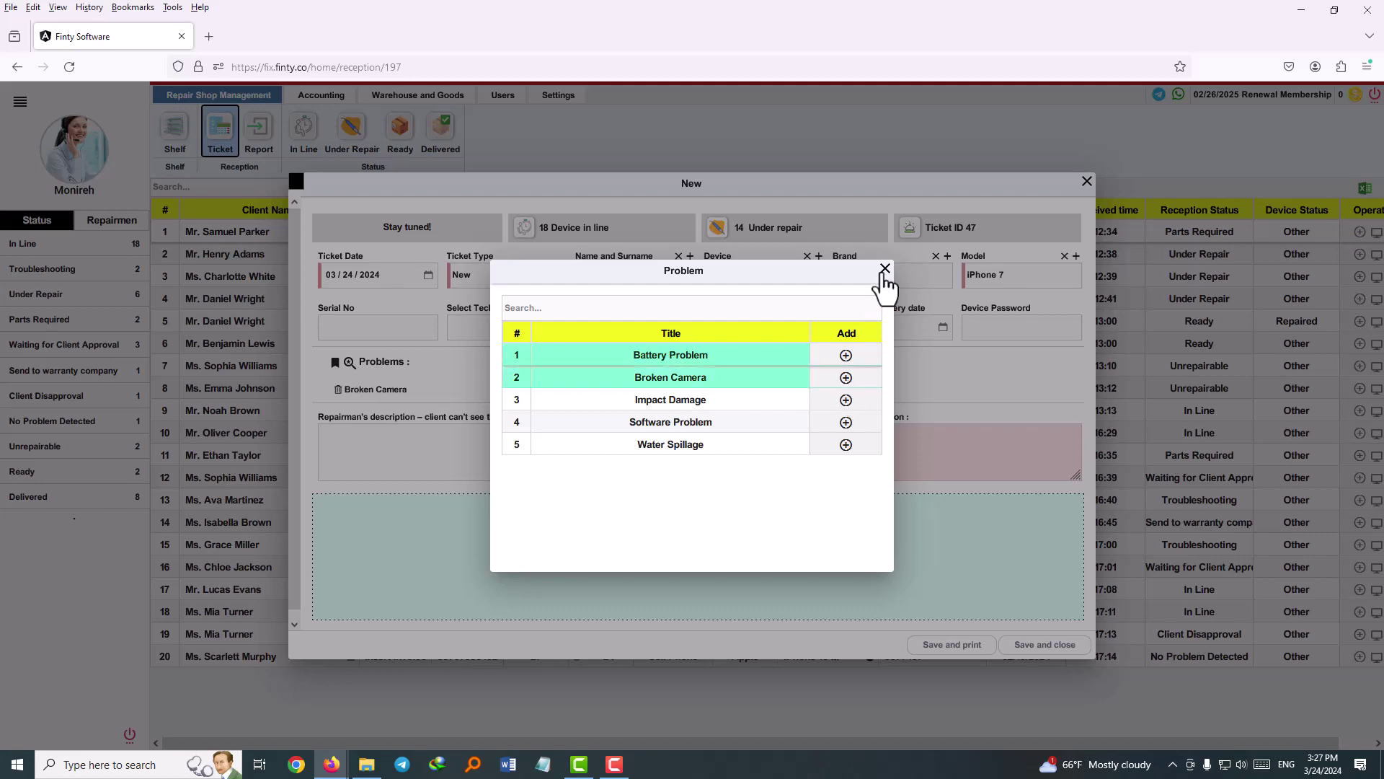
pyautogui.click(885, 270)
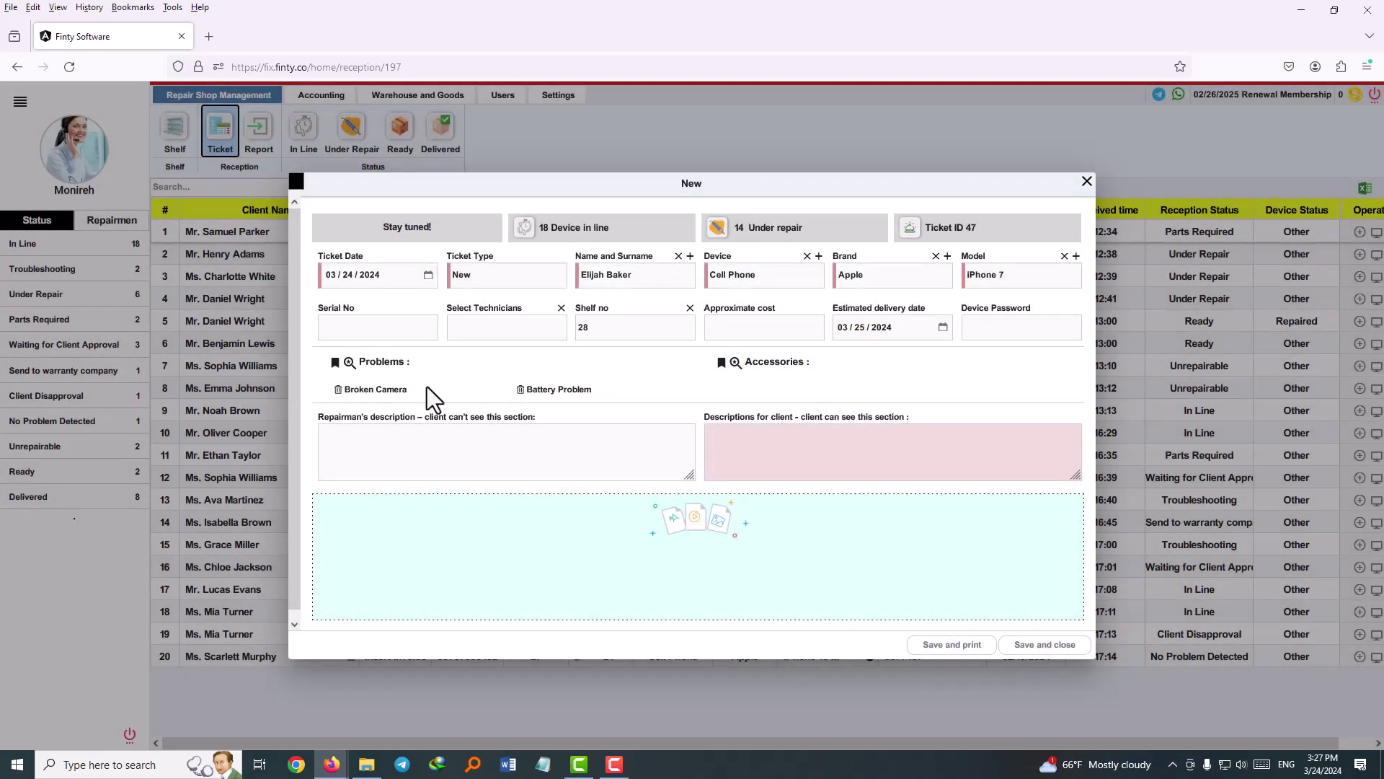
# Remove Battery Problem from the ticket's problems, and look at the problem list and the form for adding a new problem
pyautogui.click(521, 390)
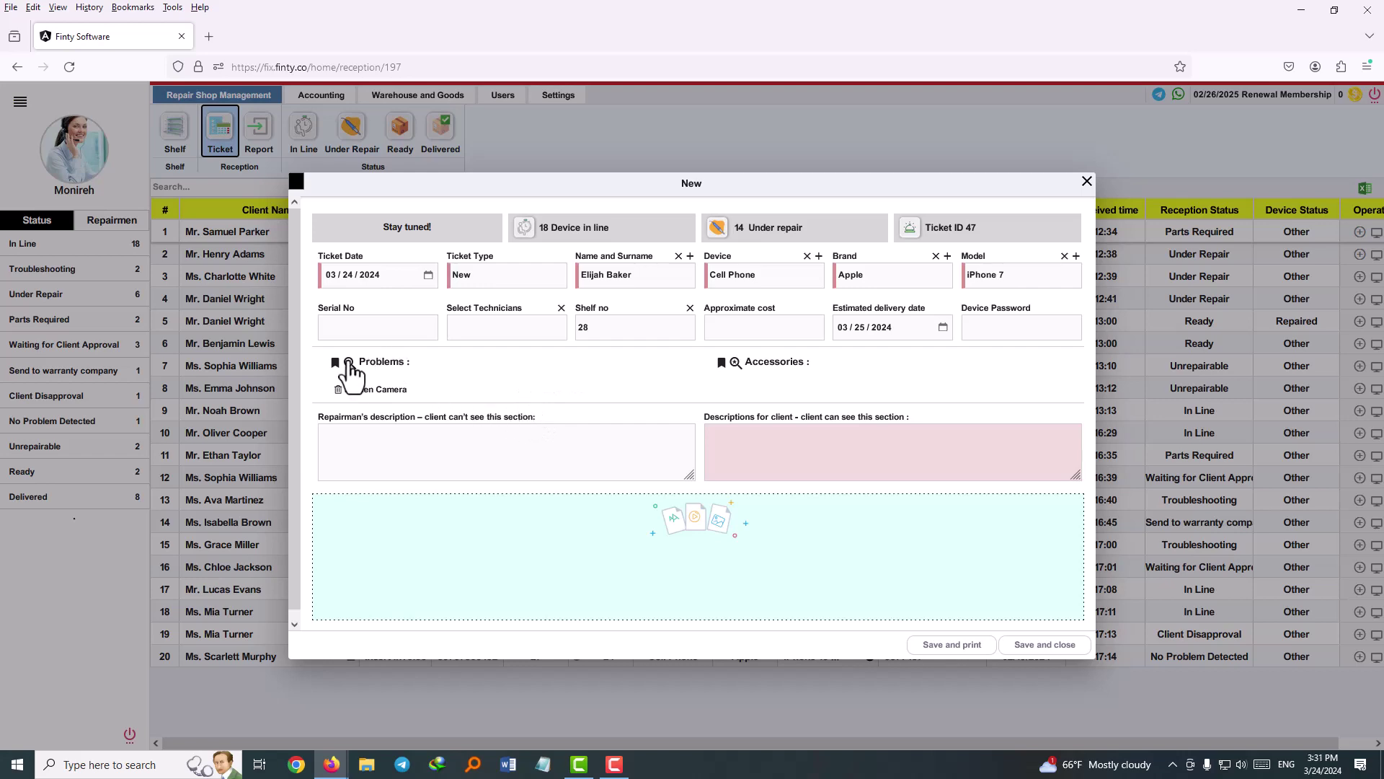
pyautogui.click(349, 362)
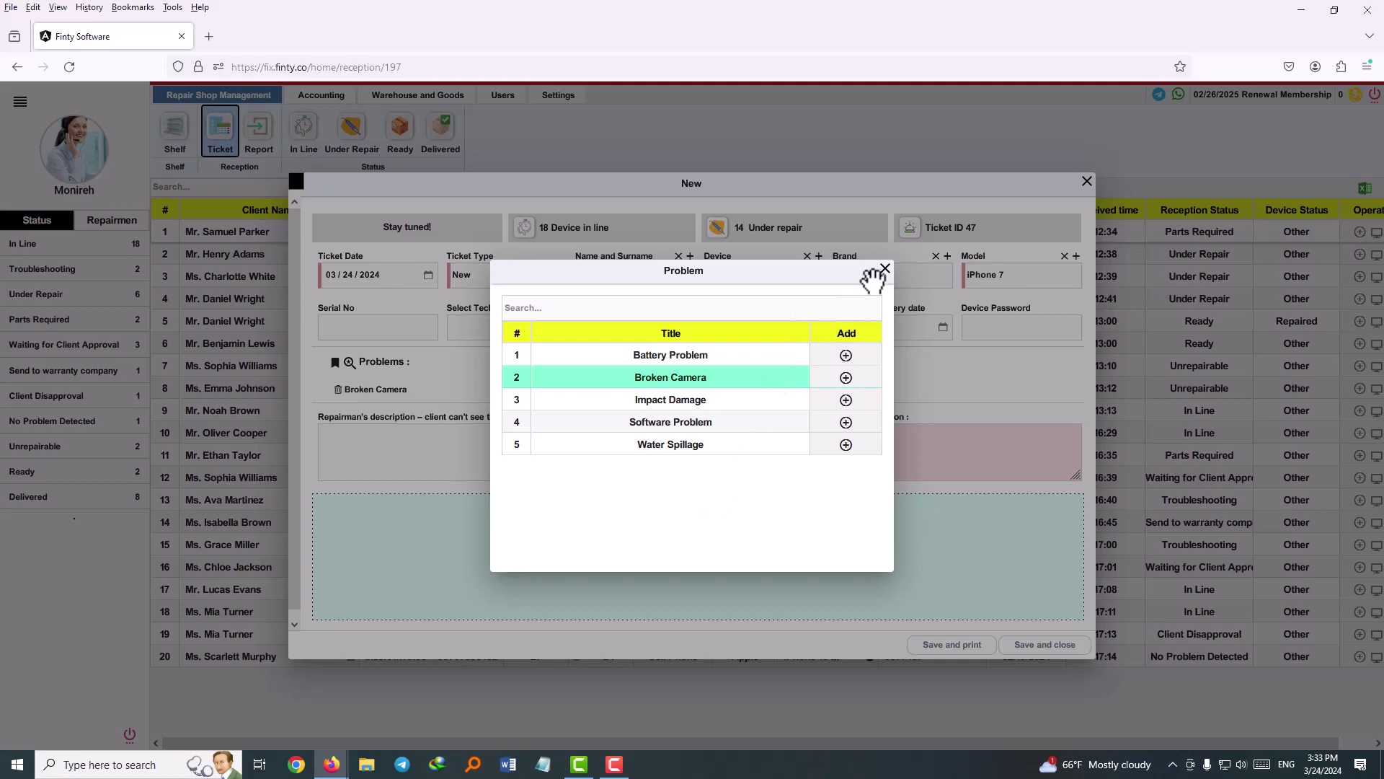
pyautogui.click(885, 269)
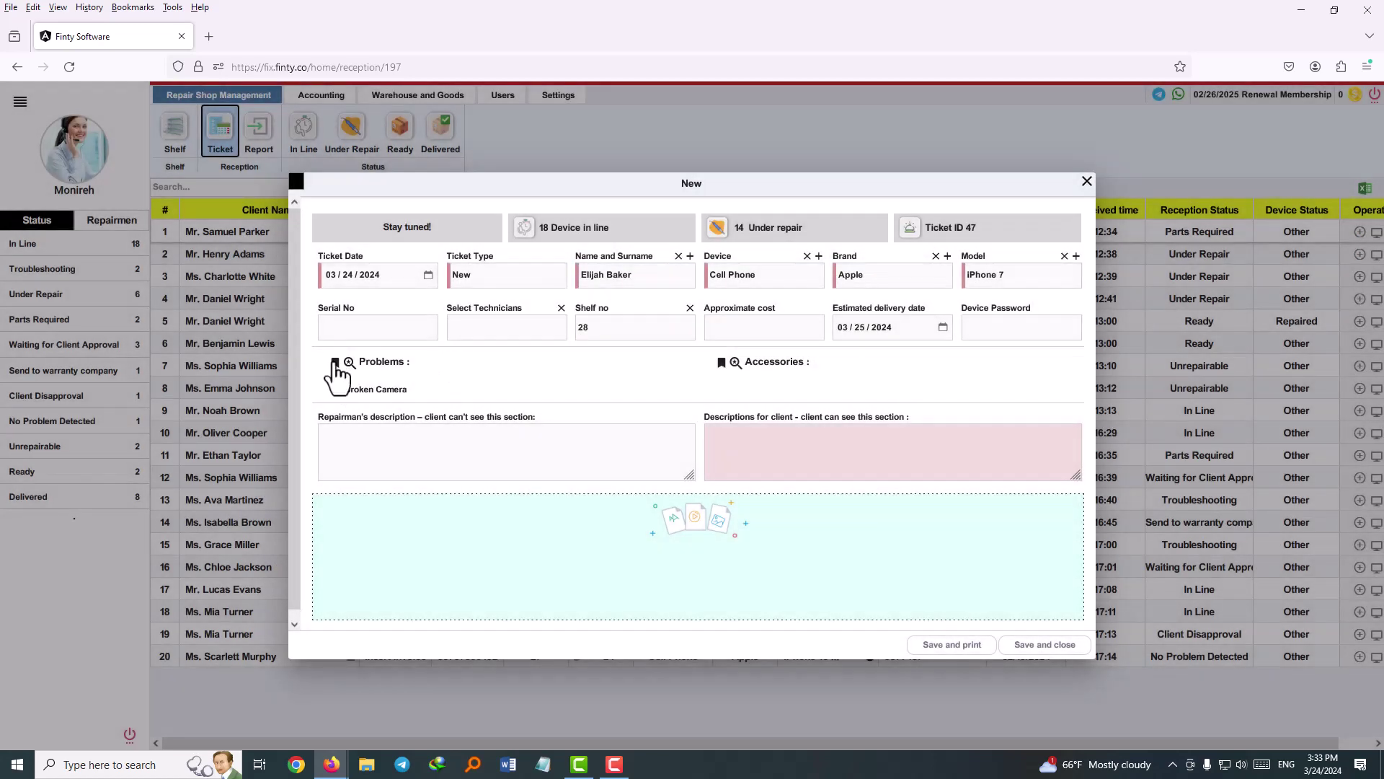
pyautogui.click(335, 361)
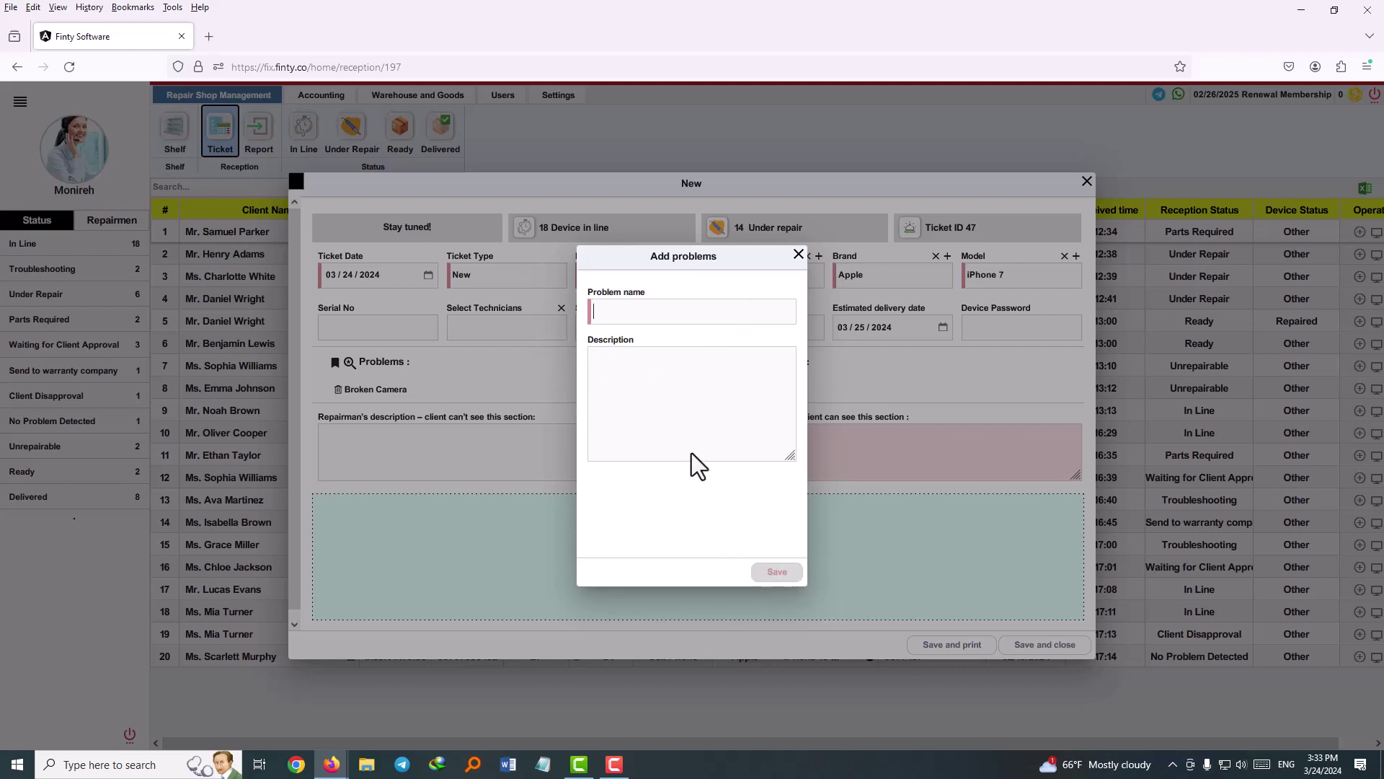
pyautogui.click(798, 254)
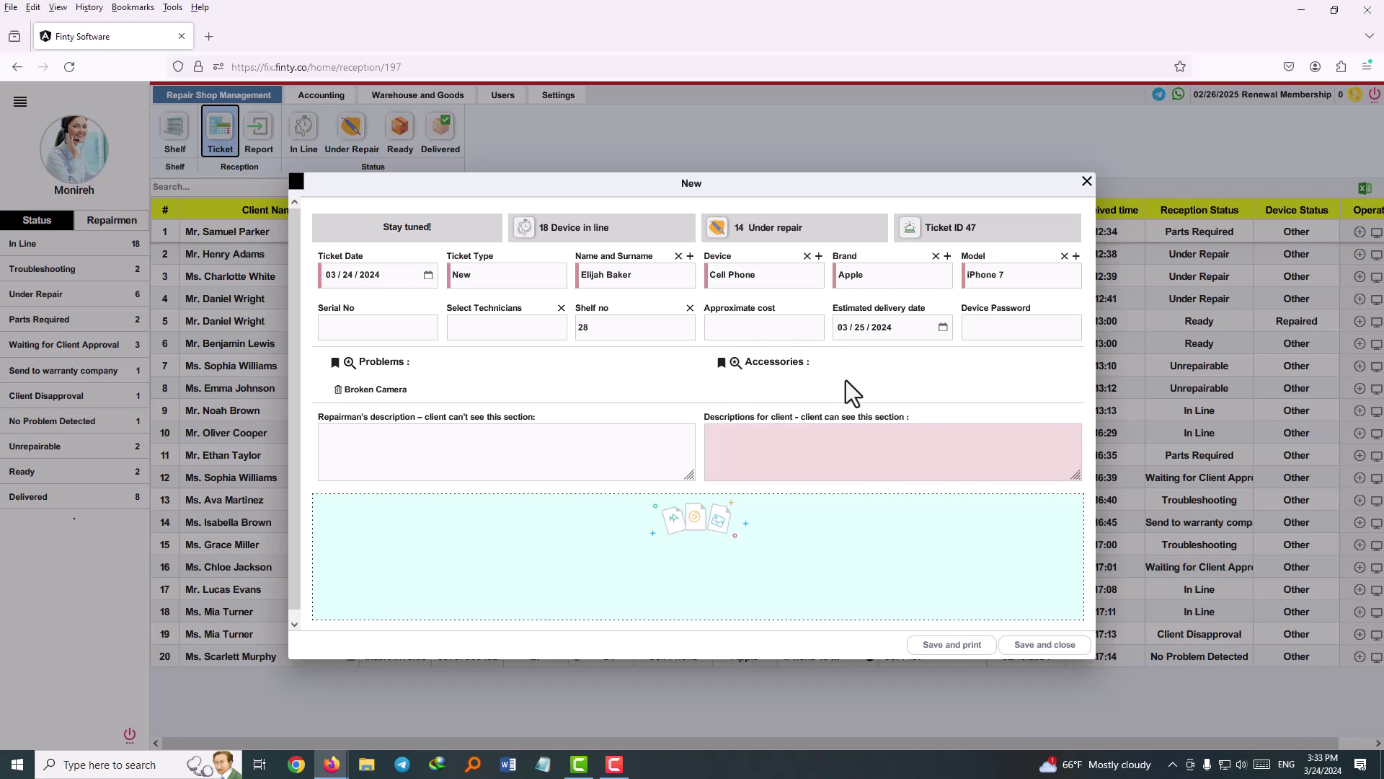
# Add Battery and Charger to the ticket's accessories
pyautogui.click(735, 362)
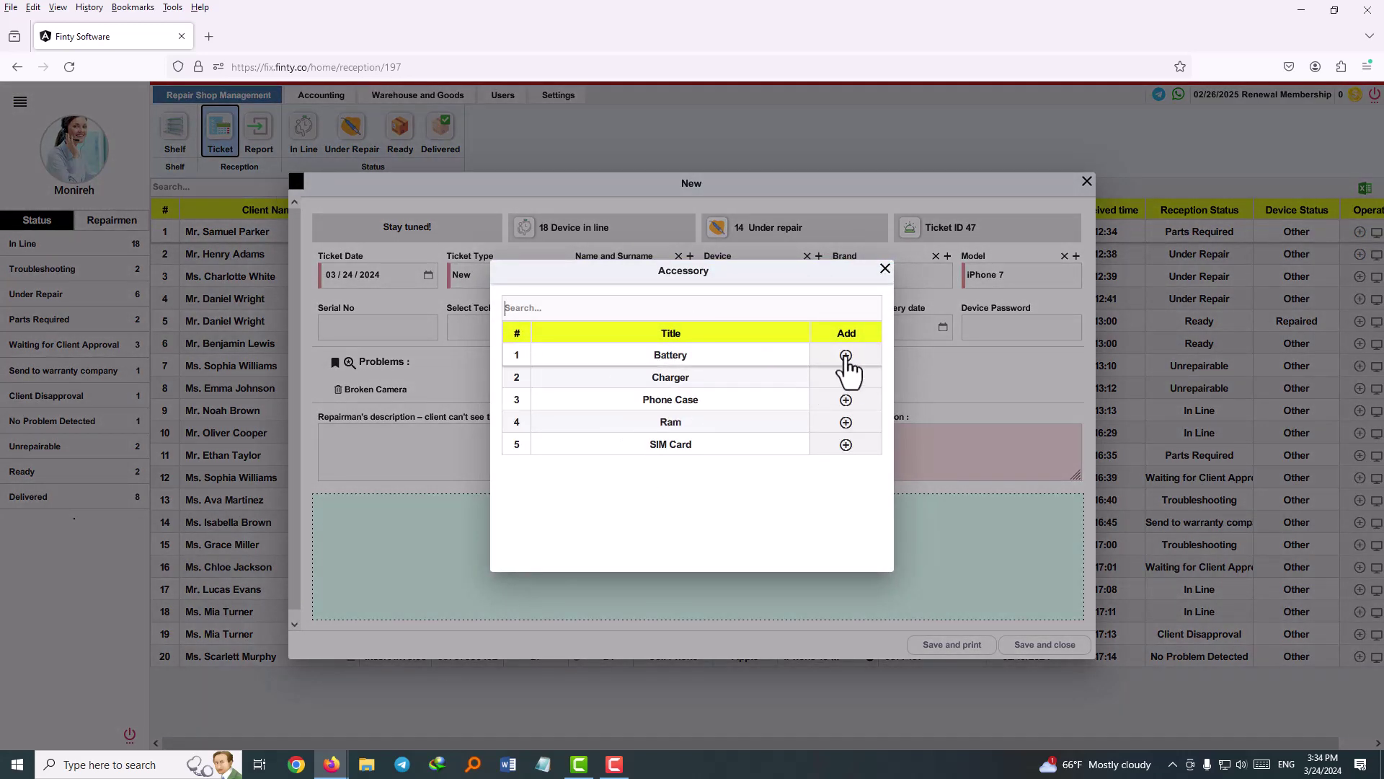
pyautogui.click(846, 354)
pyautogui.click(846, 377)
pyautogui.click(885, 268)
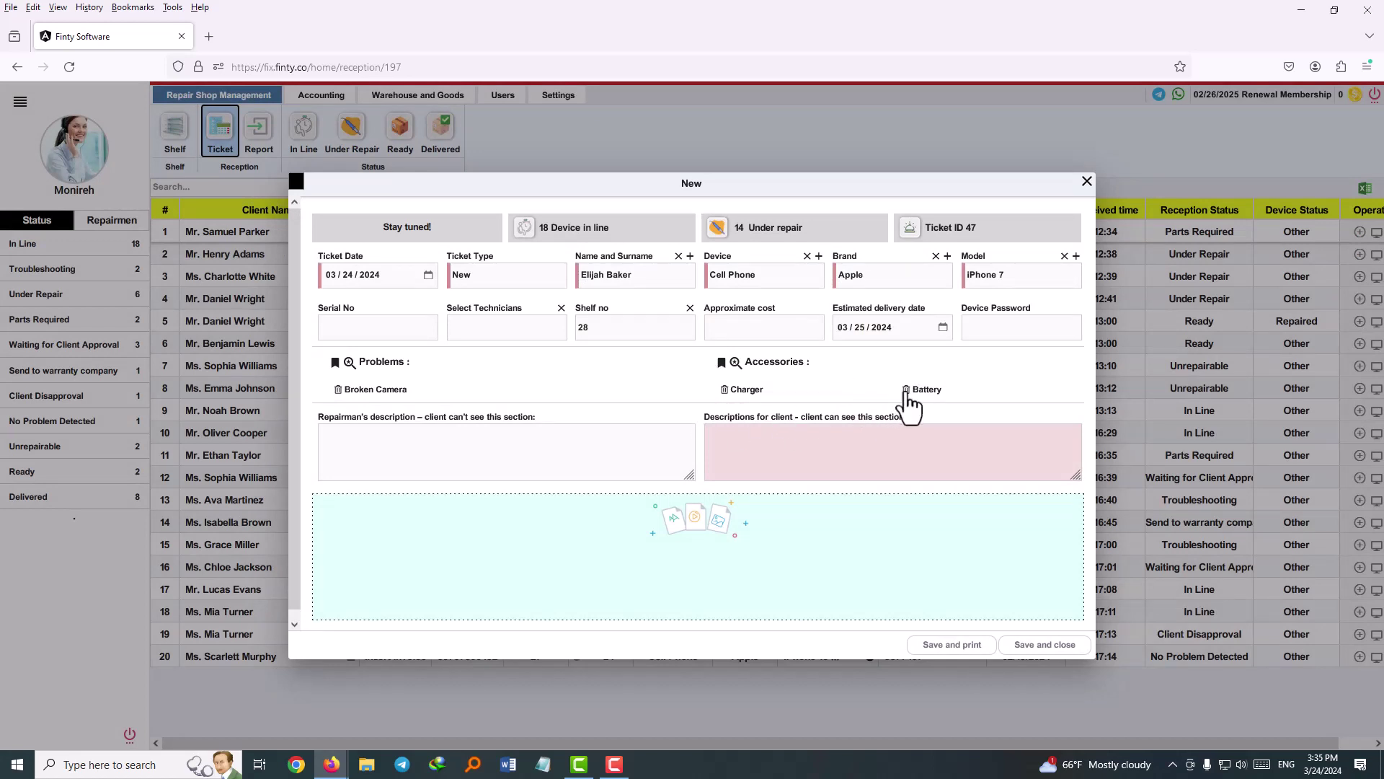
# Remove Battery from the ticket's accessories, and look at the form for adding a new accessory
pyautogui.click(906, 391)
pyautogui.click(722, 362)
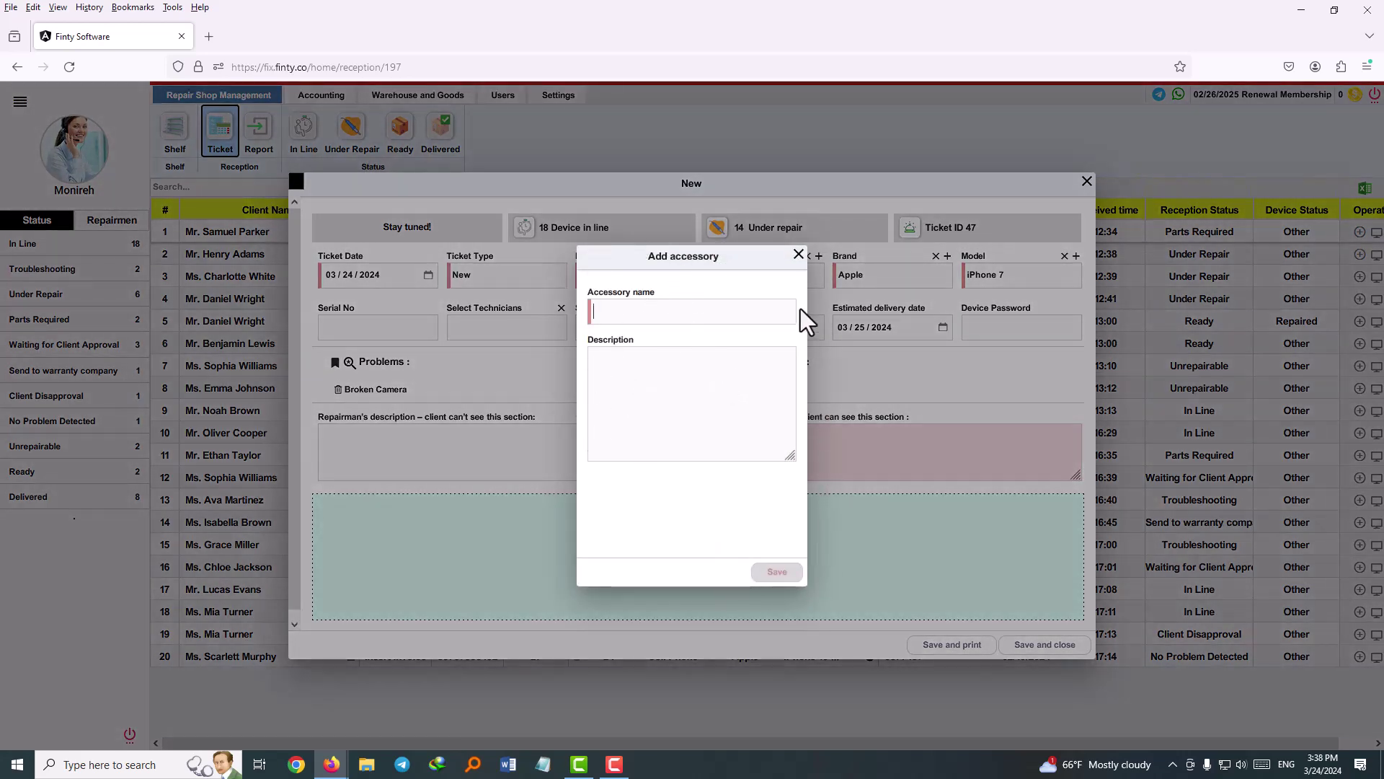
pyautogui.click(799, 255)
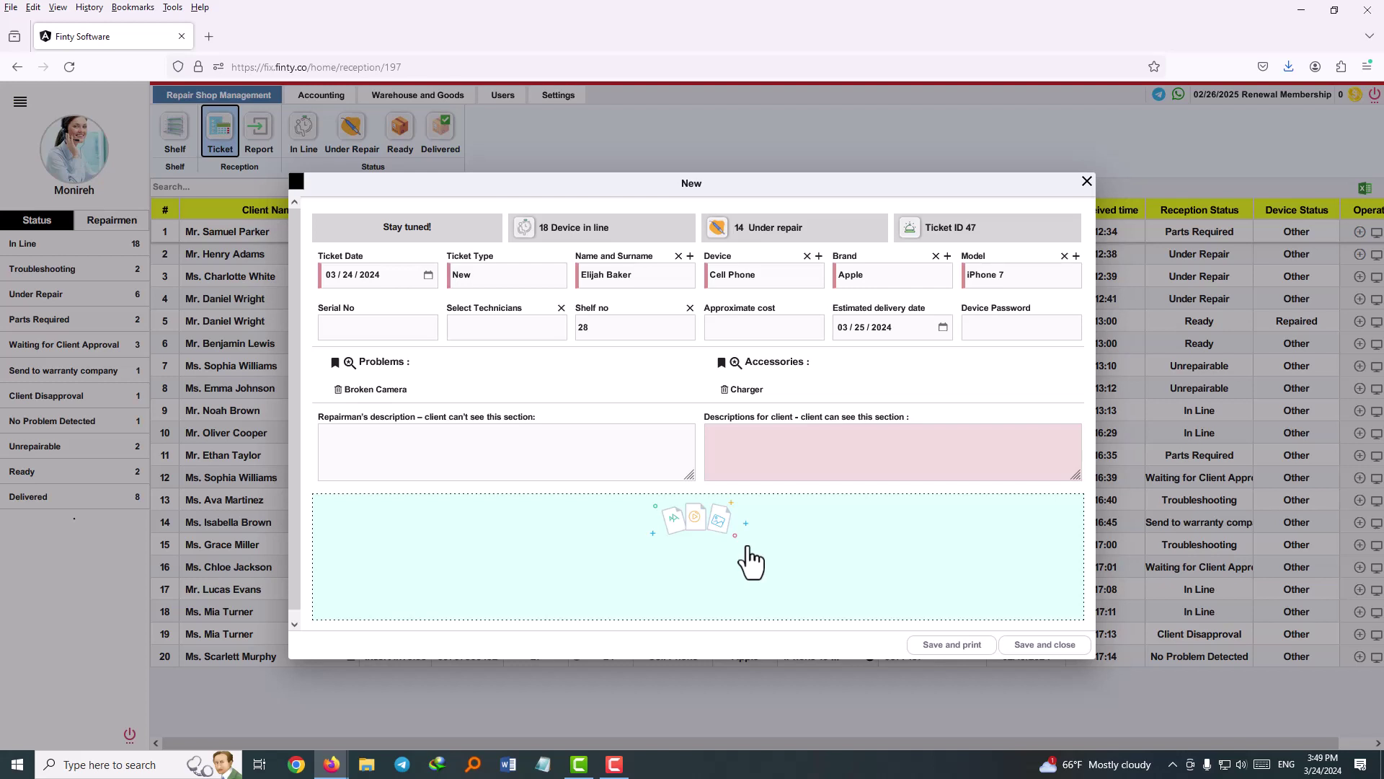
# Attach the photo of the phone's damaged camera to the ticket
pyautogui.click(657, 564)
pyautogui.doubleClick(168, 124)
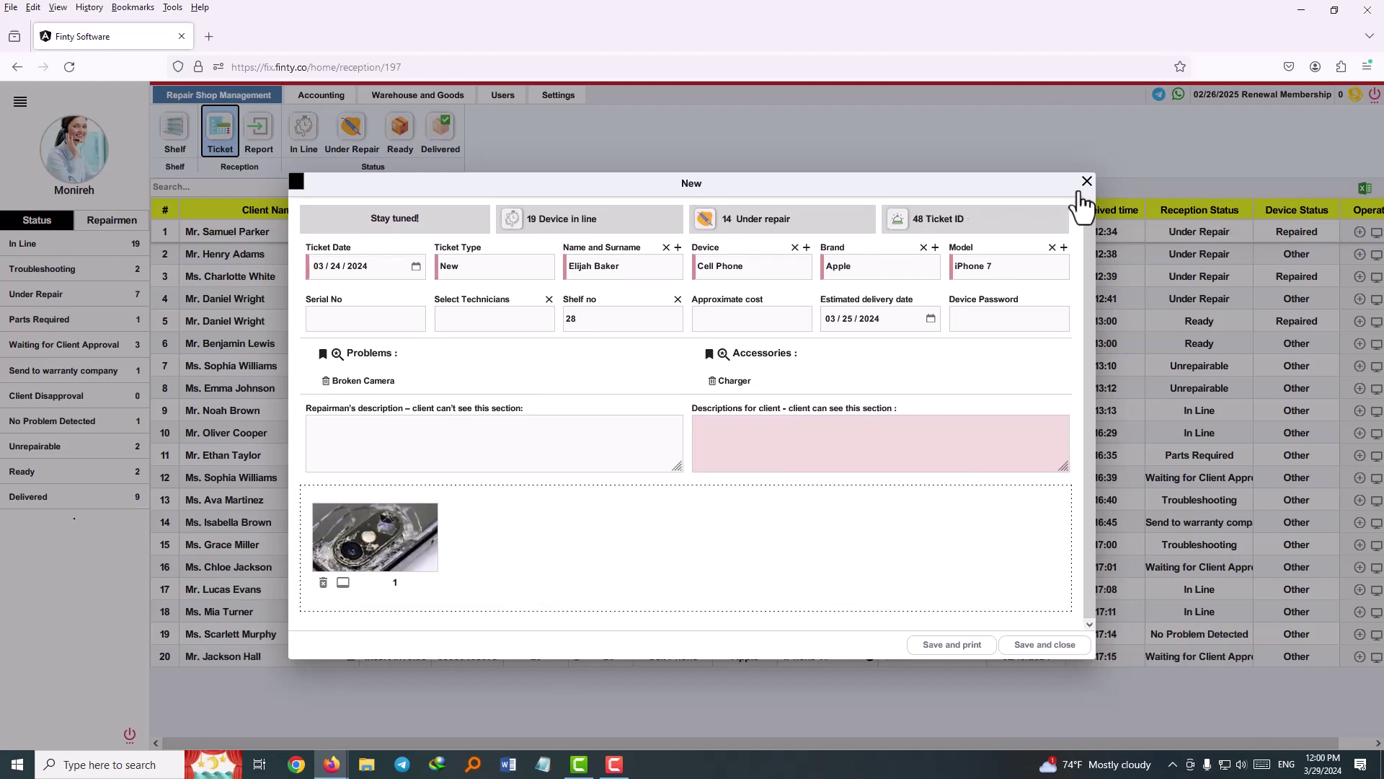
# Save the ticket for printing and view it in each of the three print layouts
pyautogui.scroll(-1, 943, 464)
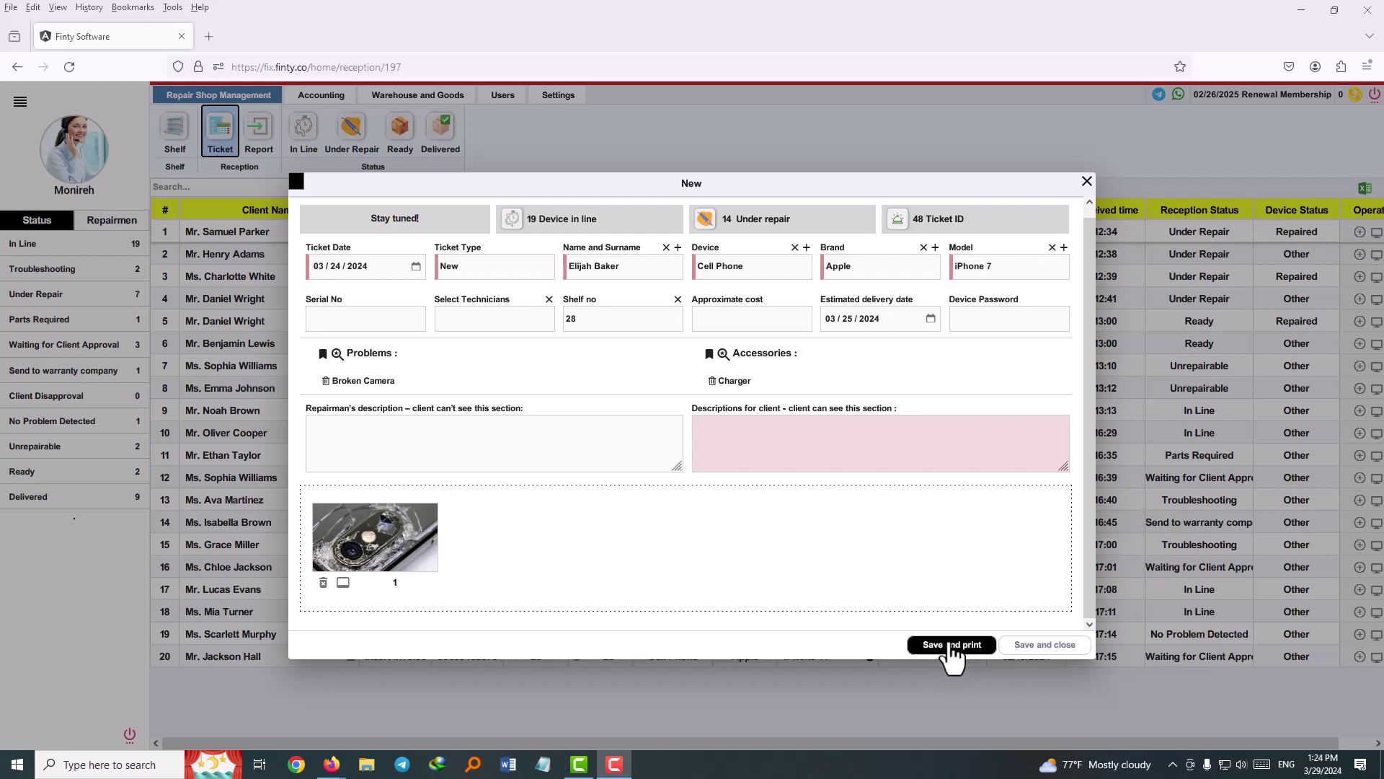
pyautogui.click(951, 646)
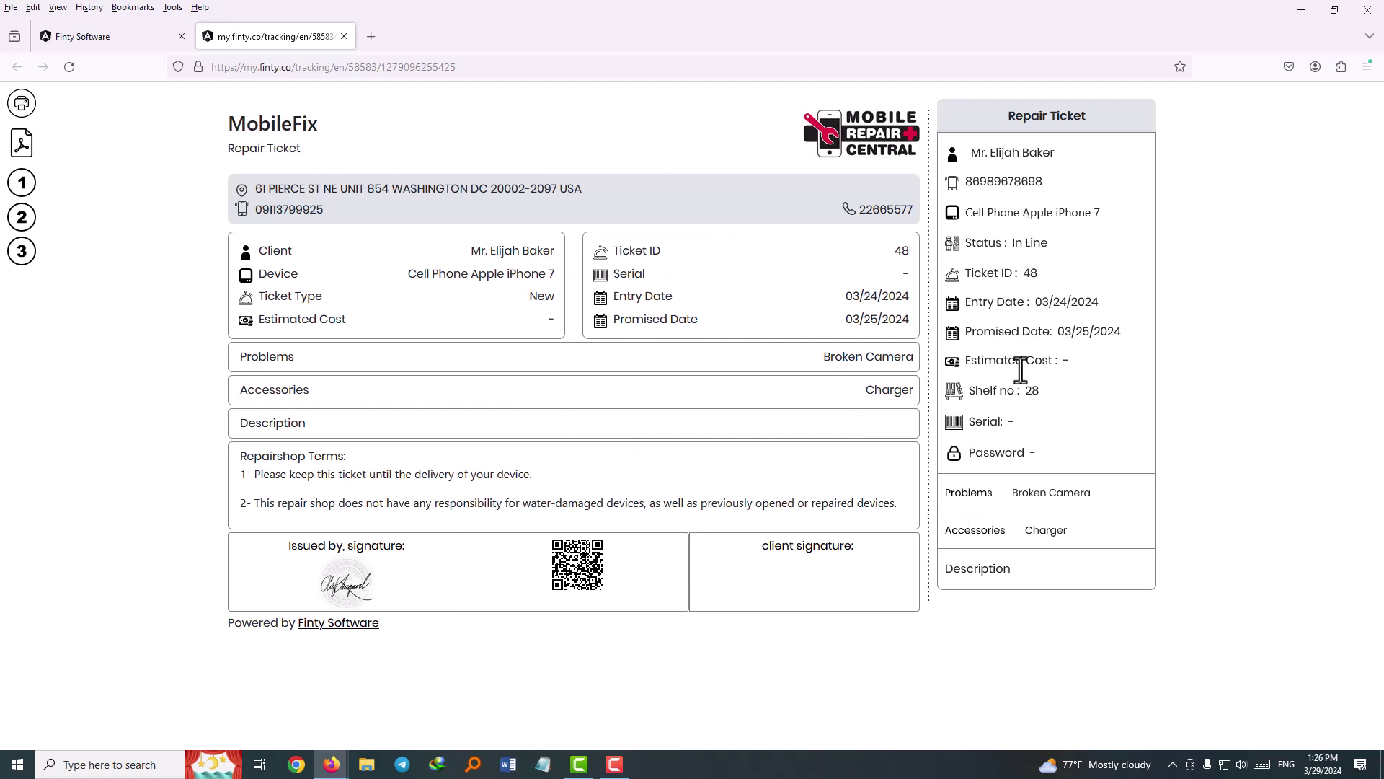
pyautogui.click(22, 248)
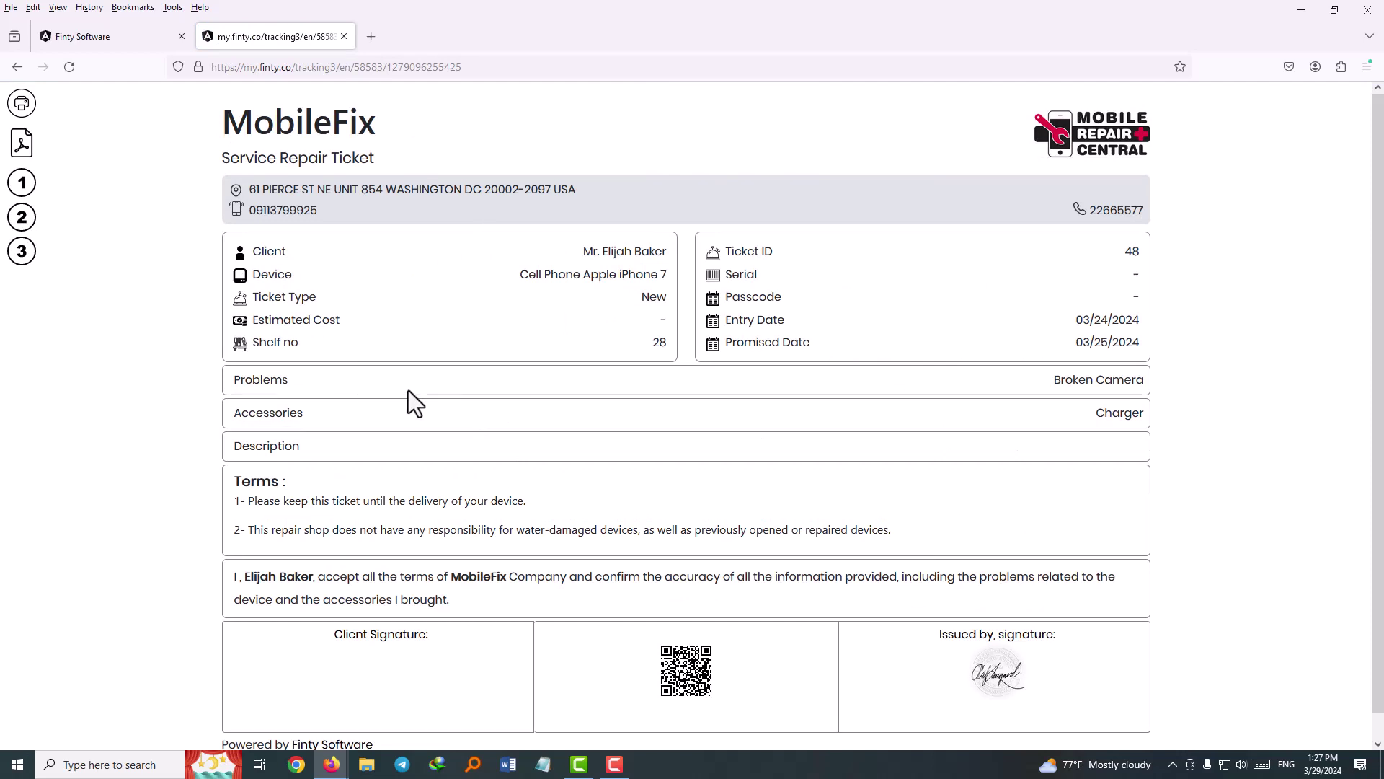
pyautogui.click(24, 256)
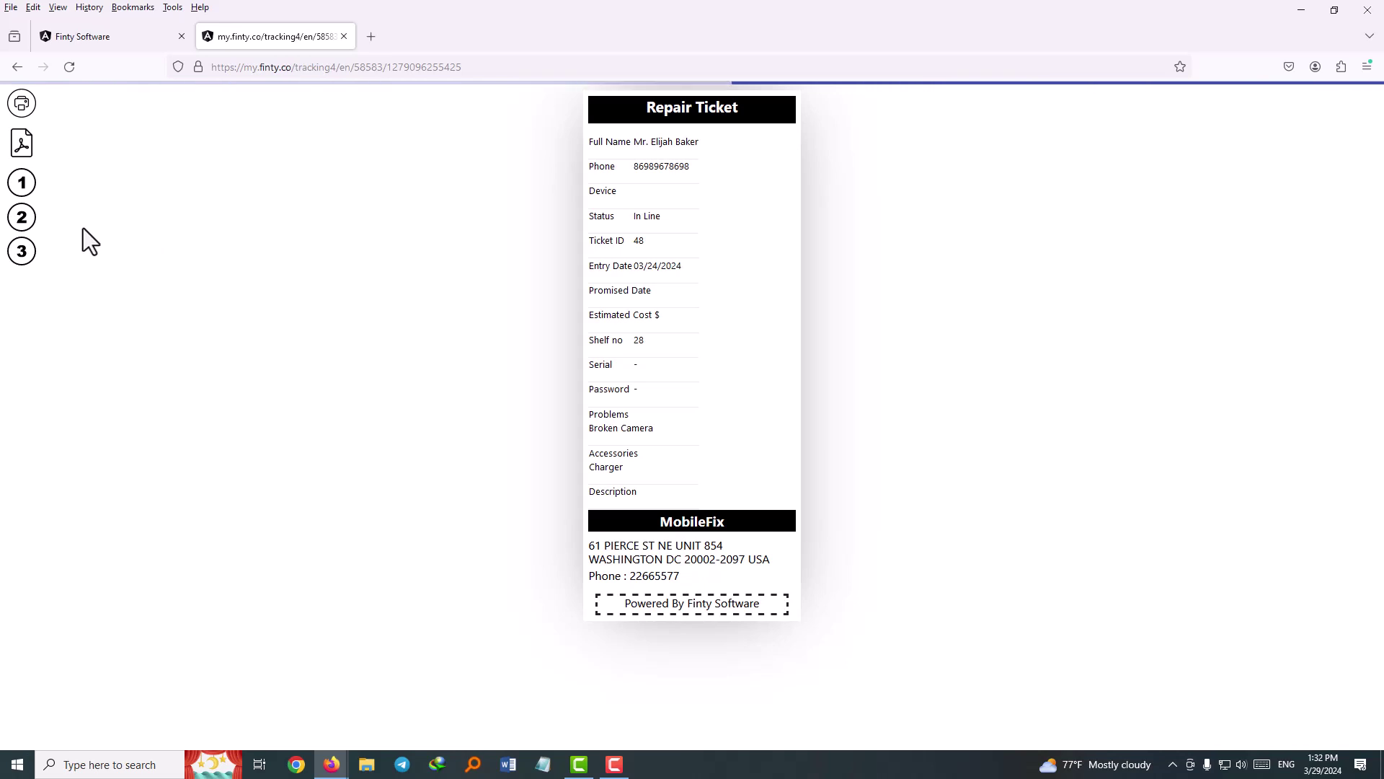
pyautogui.click(29, 187)
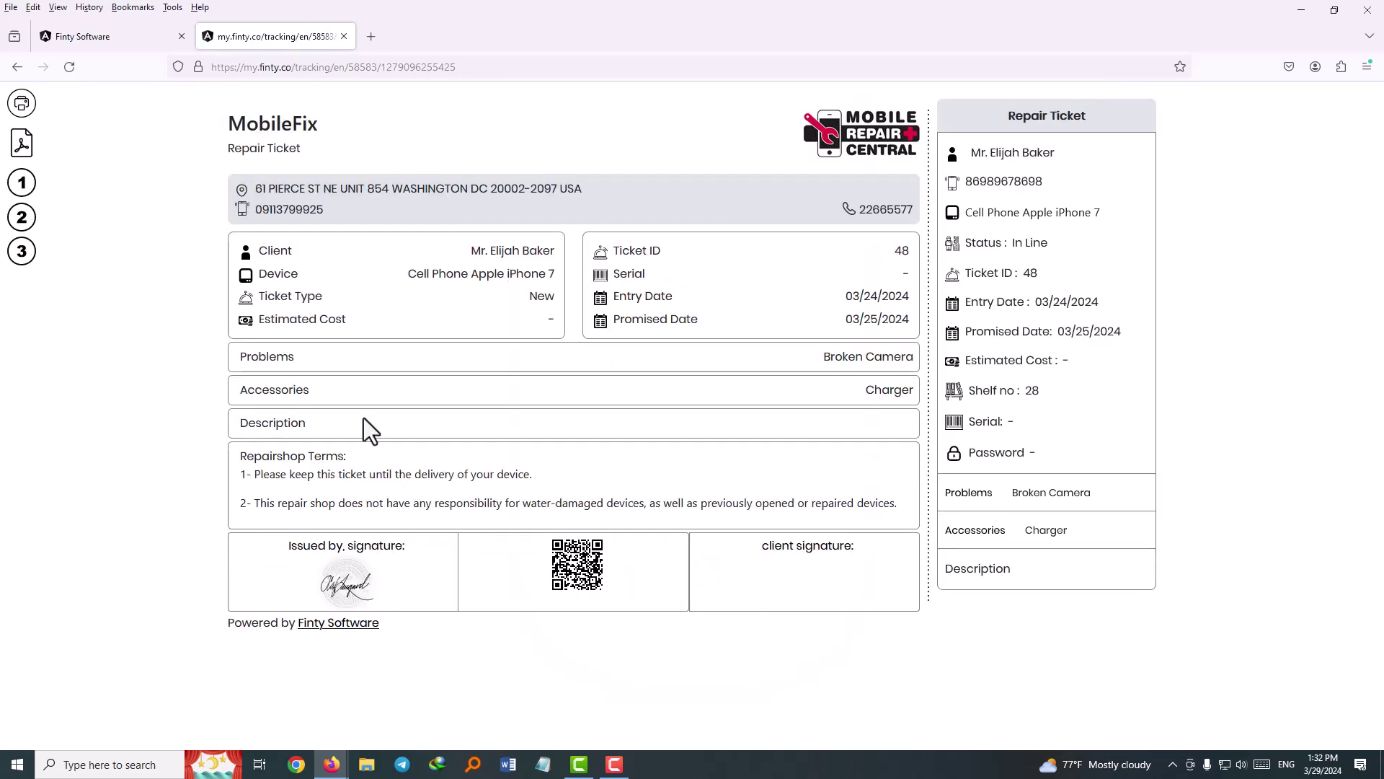
pyautogui.click(25, 243)
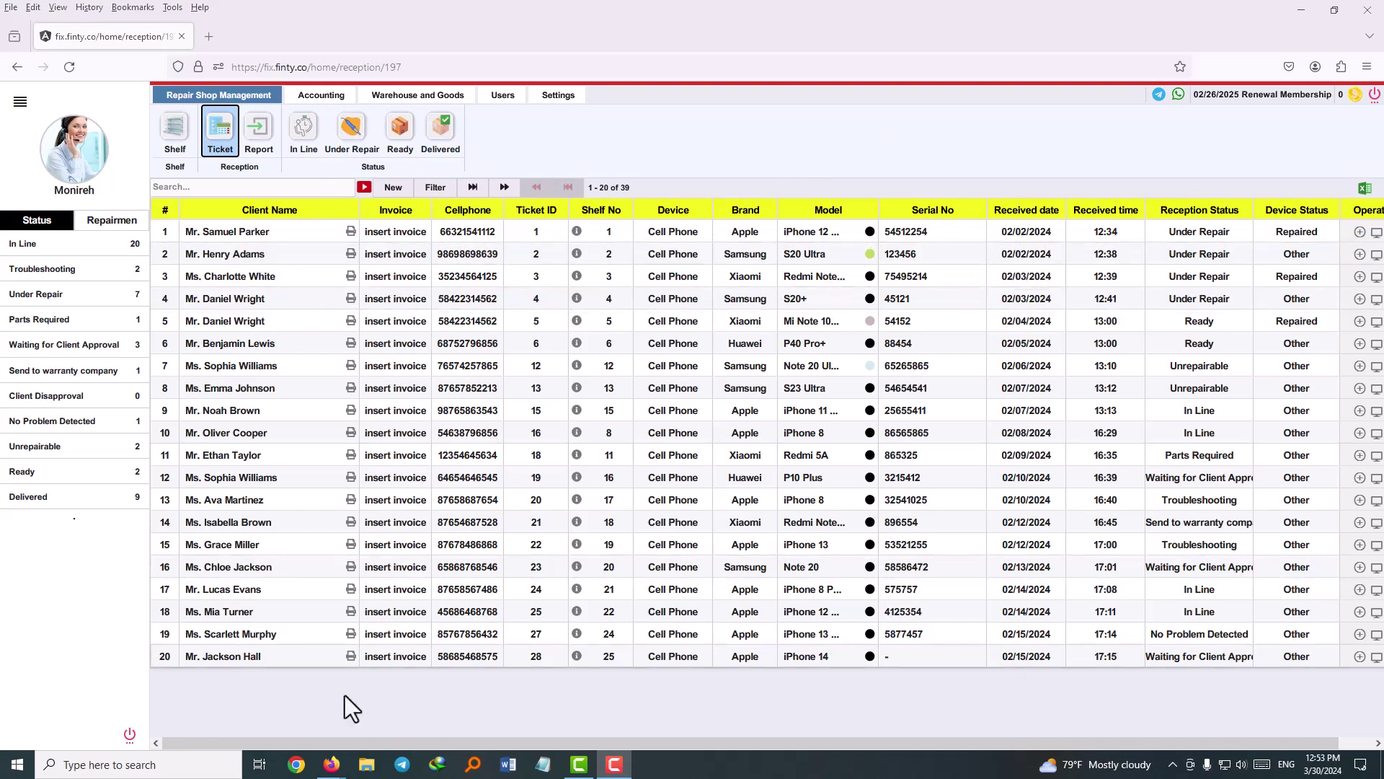
# Preview the text message for the new iPhone 7 ticket, open its tracking link, and look at the ticket's print options
pyautogui.click(504, 188)
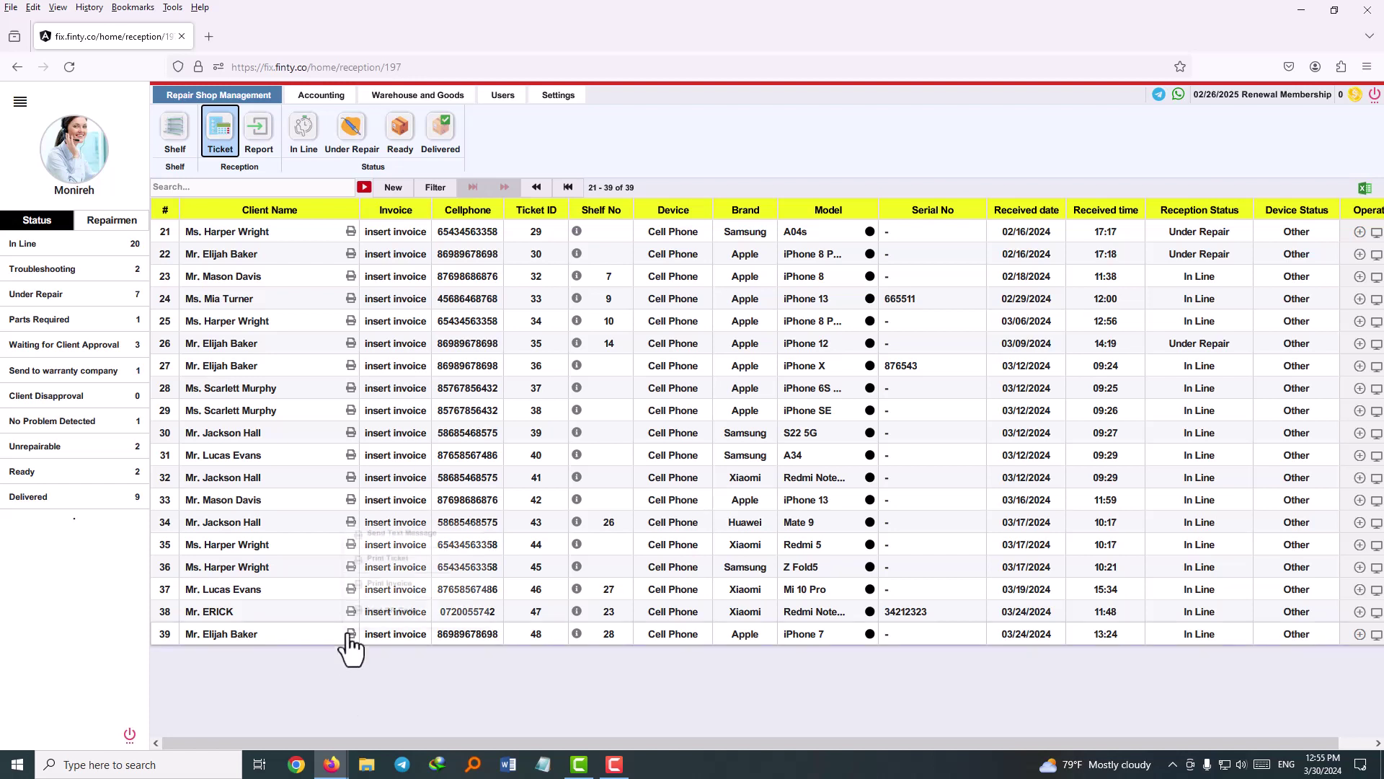
pyautogui.click(350, 633)
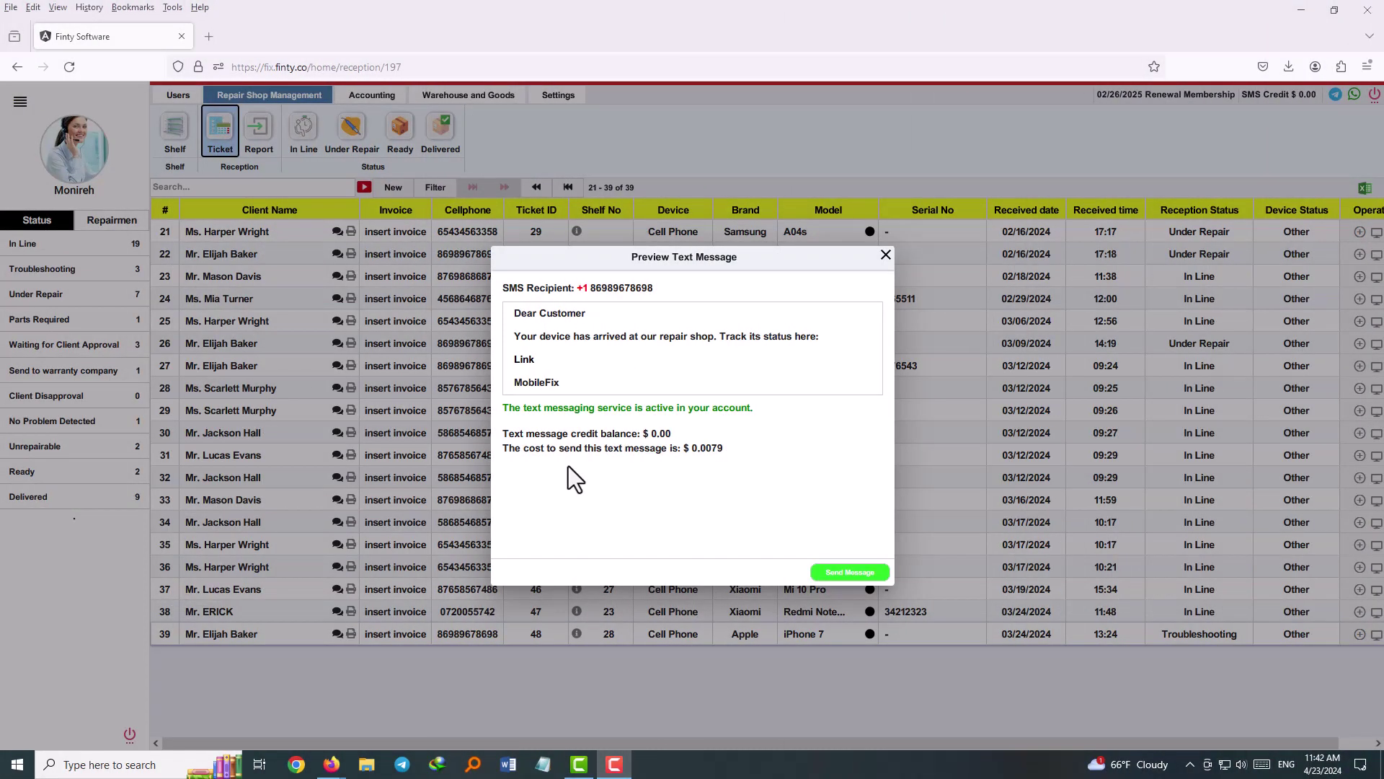
pyautogui.rightClick(525, 362)
pyautogui.click(544, 370)
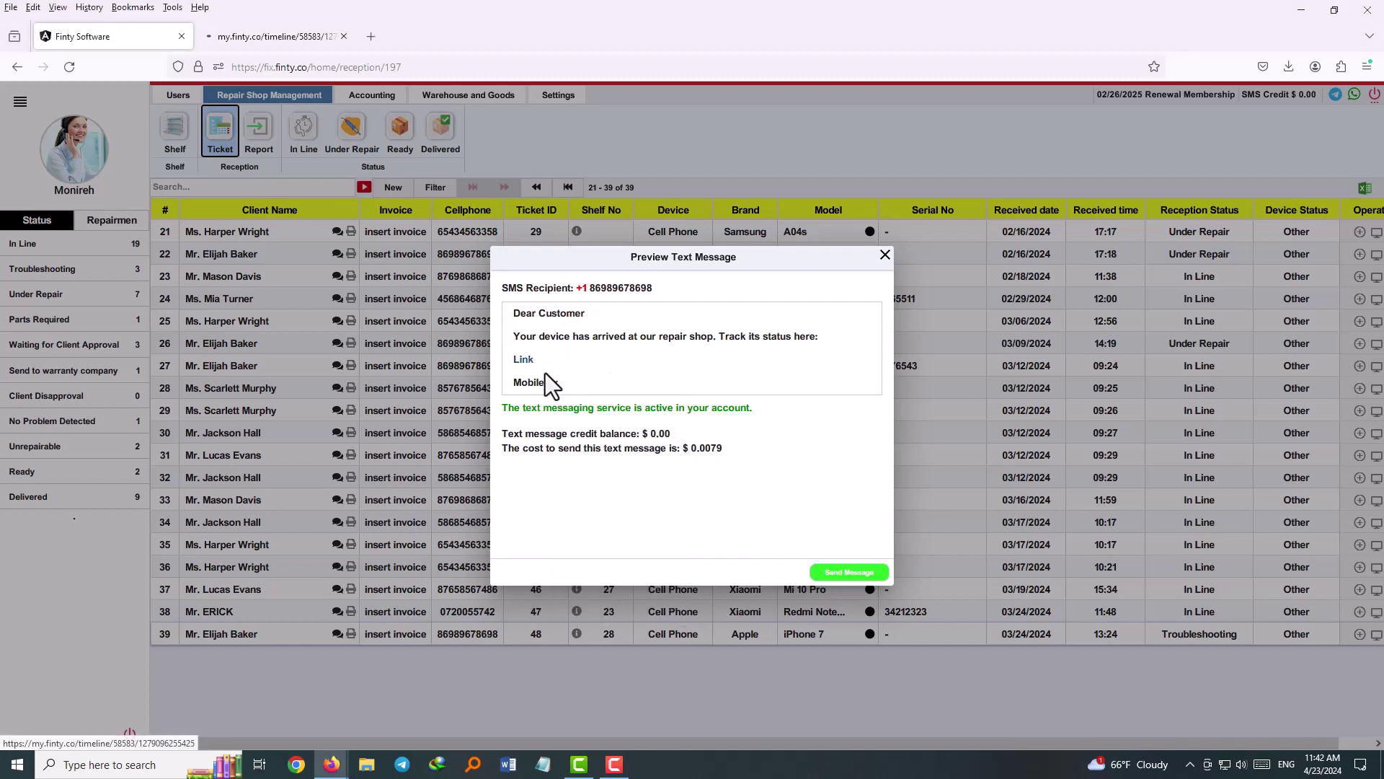
pyautogui.click(295, 41)
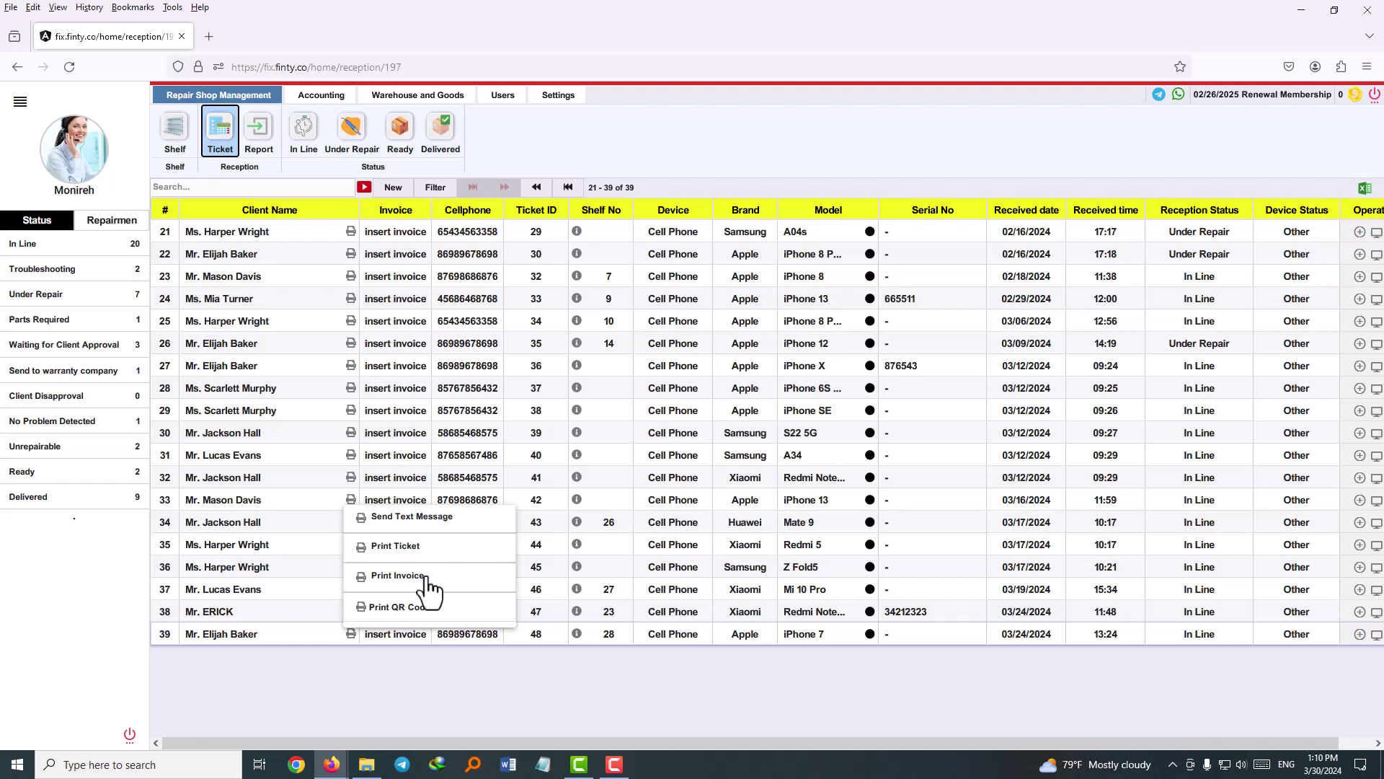
pyautogui.click(403, 659)
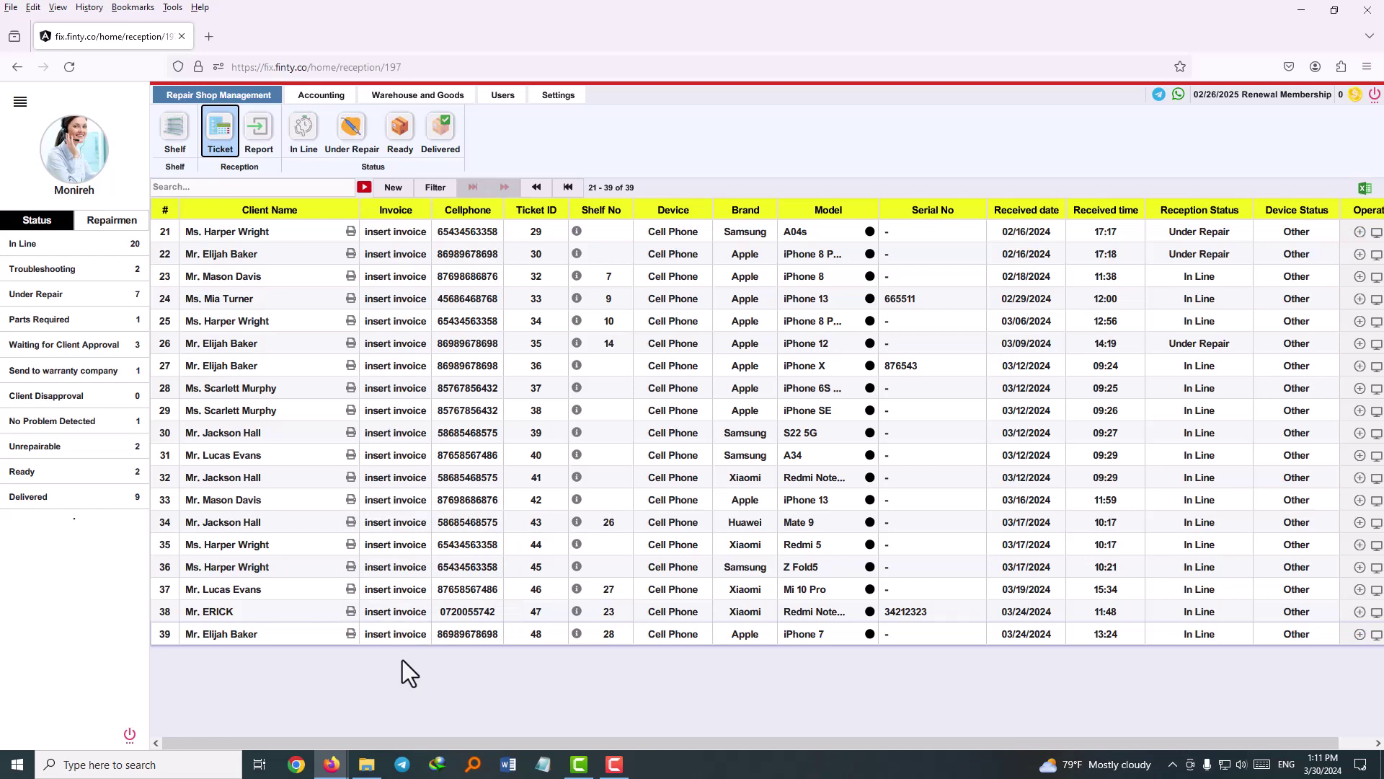
# Open the invoice of the new iPhone 7 ticket and set its reception status to Troubleshooting
pyautogui.click(393, 634)
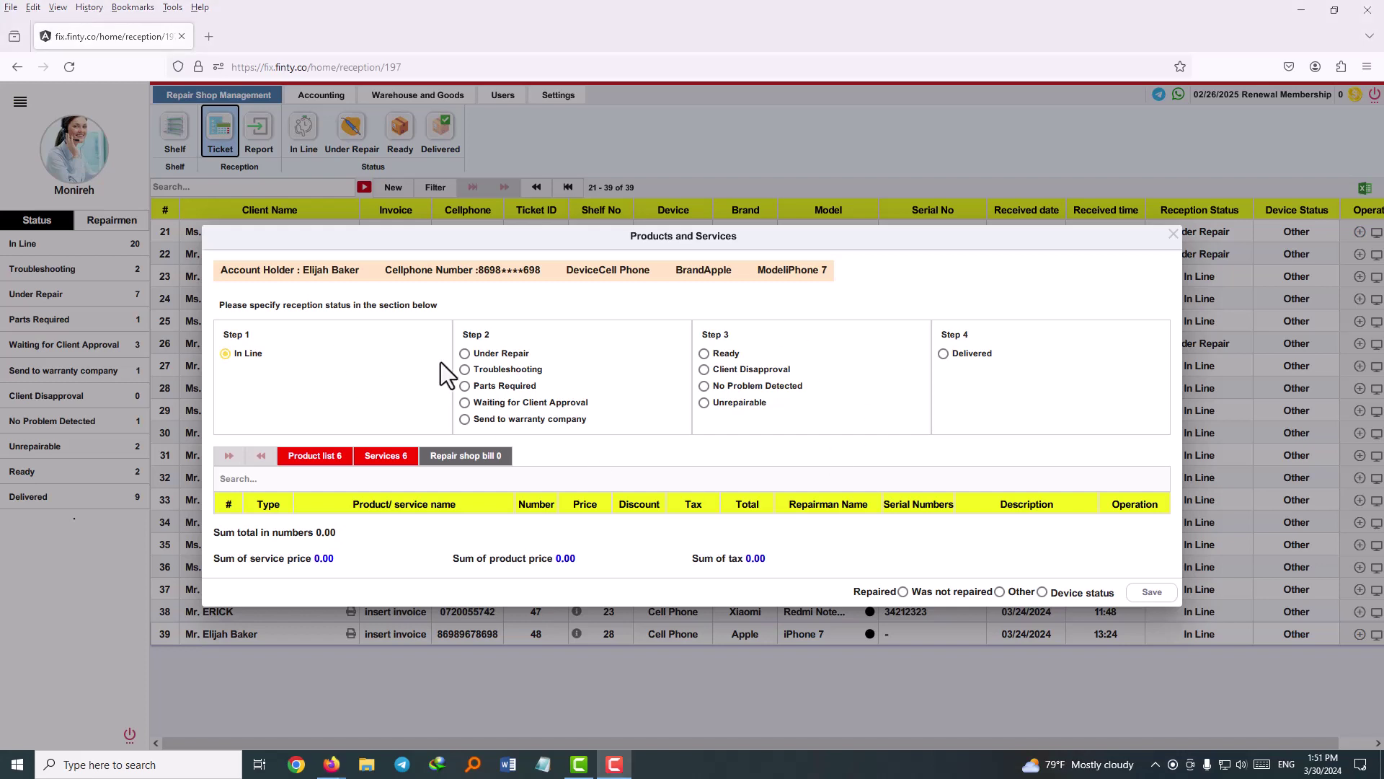
pyautogui.click(498, 372)
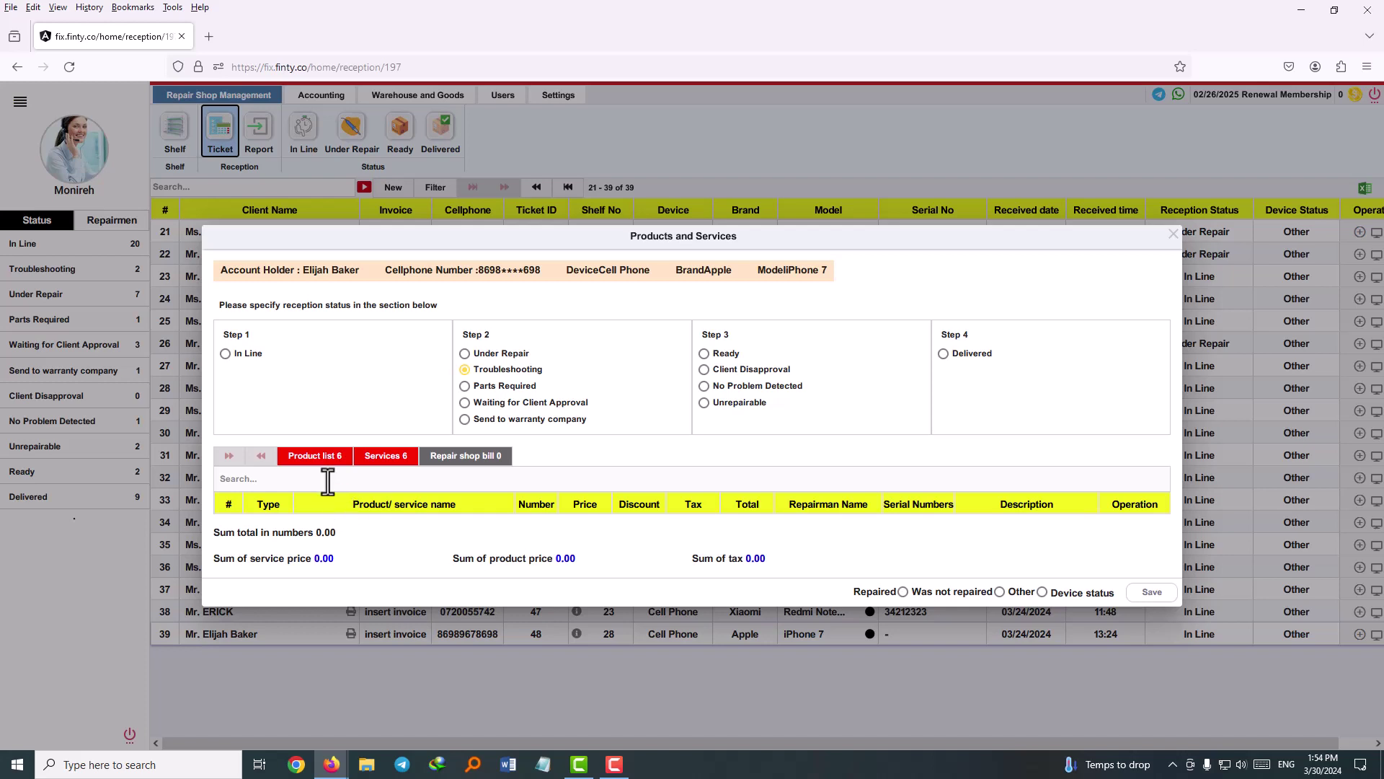
# Start a new product named iPhone 7 battery in the group Mobile parts and subgroup Battery
pyautogui.click(323, 457)
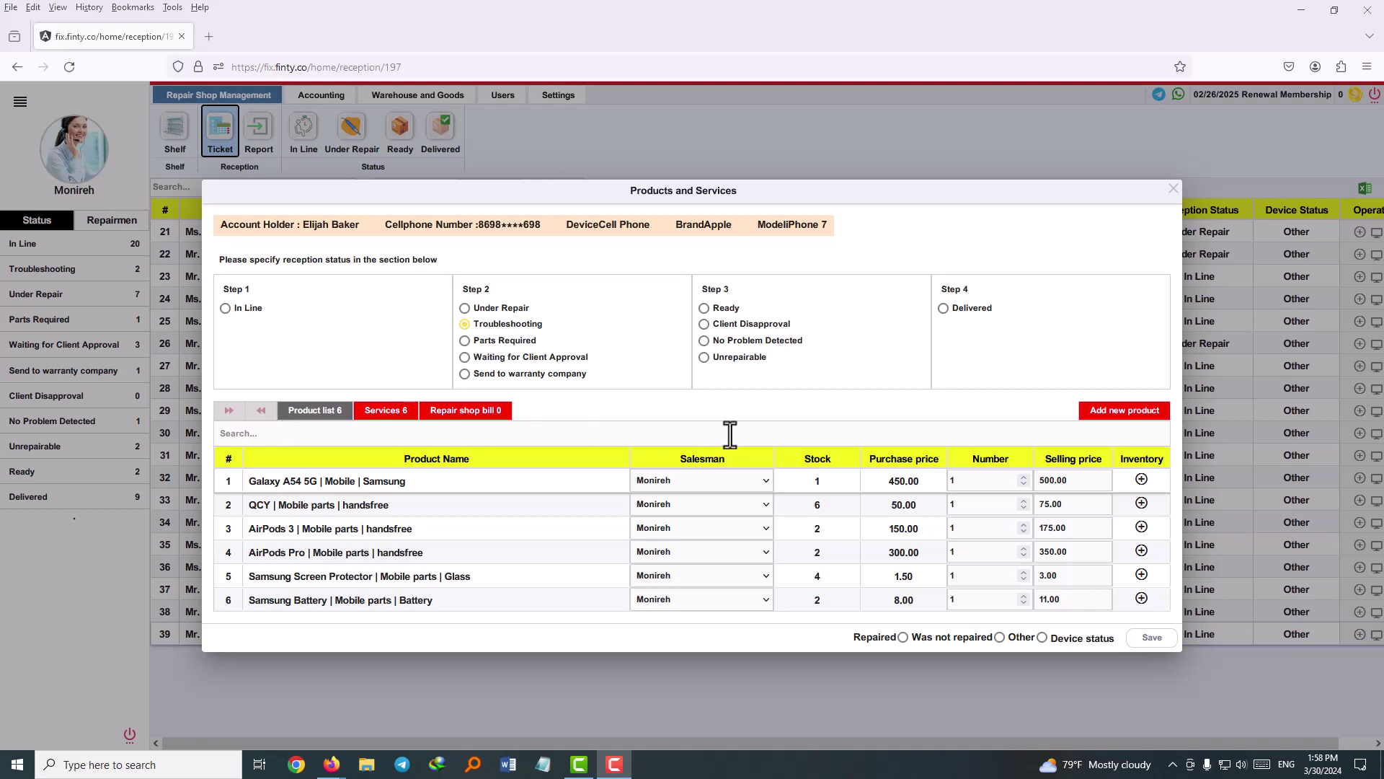
pyautogui.click(1109, 425)
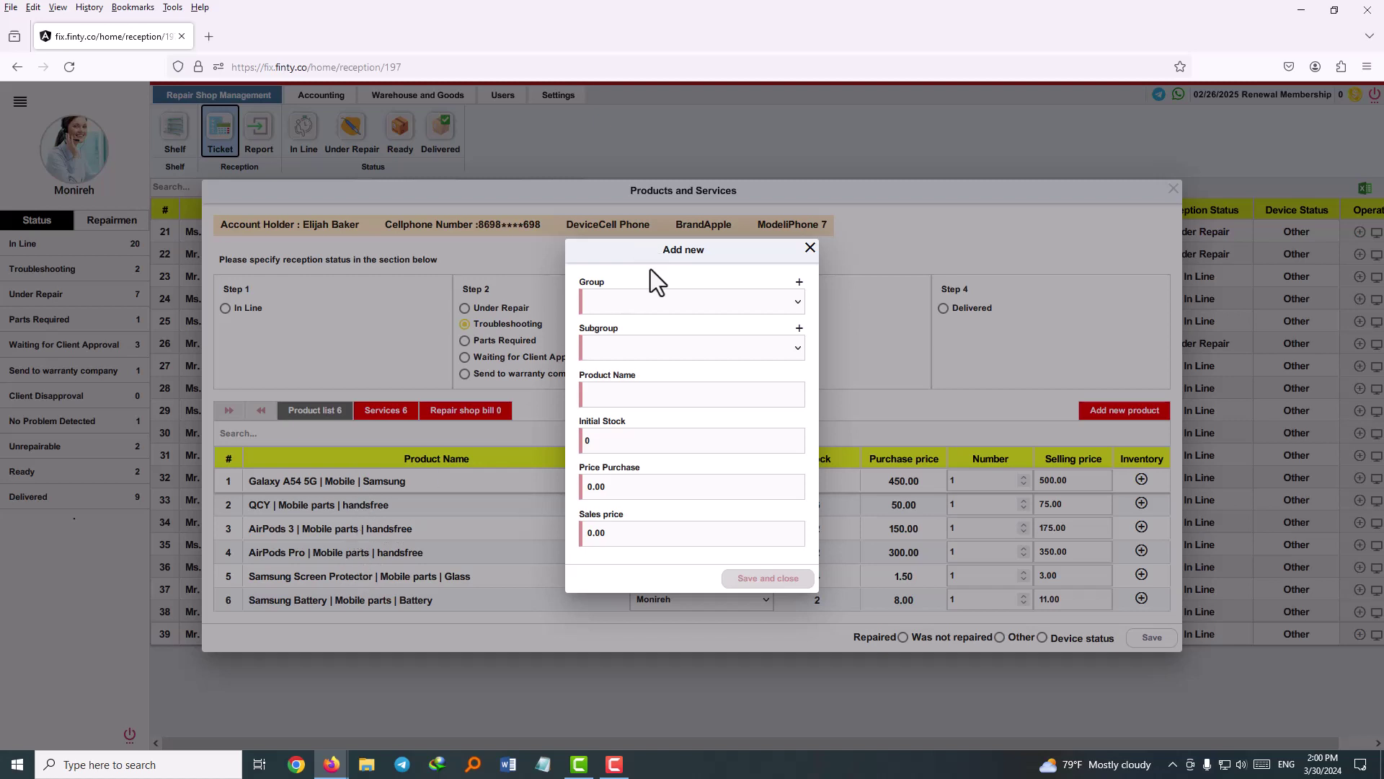
pyautogui.click(612, 301)
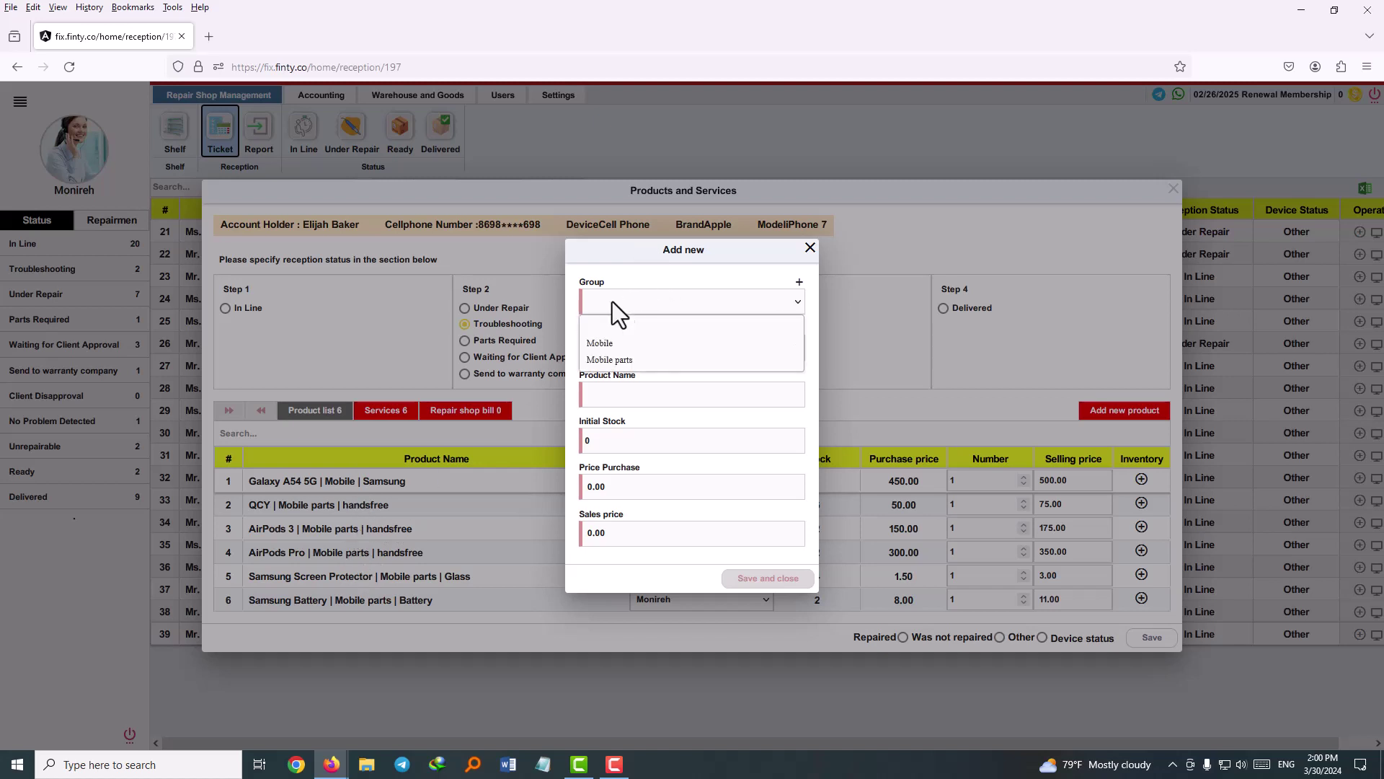
pyautogui.click(656, 365)
pyautogui.click(650, 351)
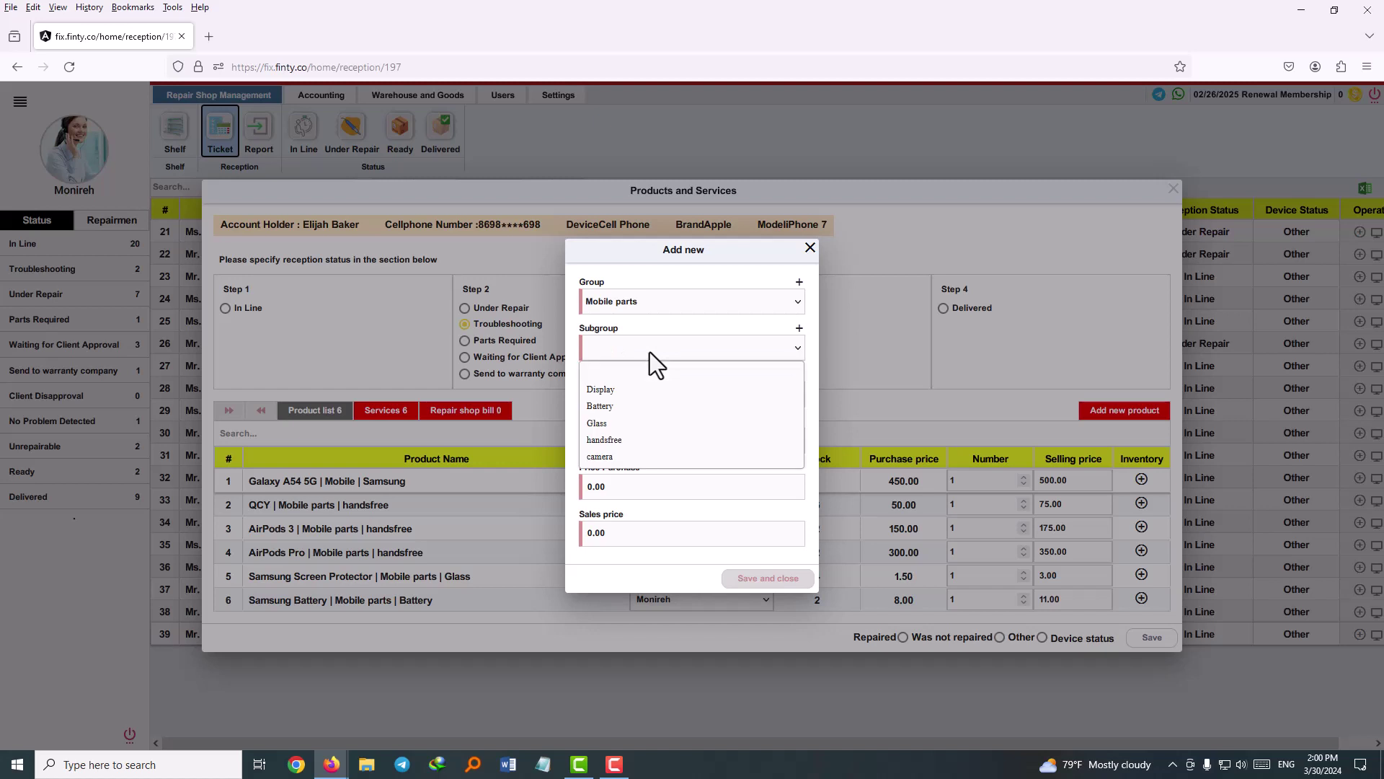
pyautogui.click(615, 407)
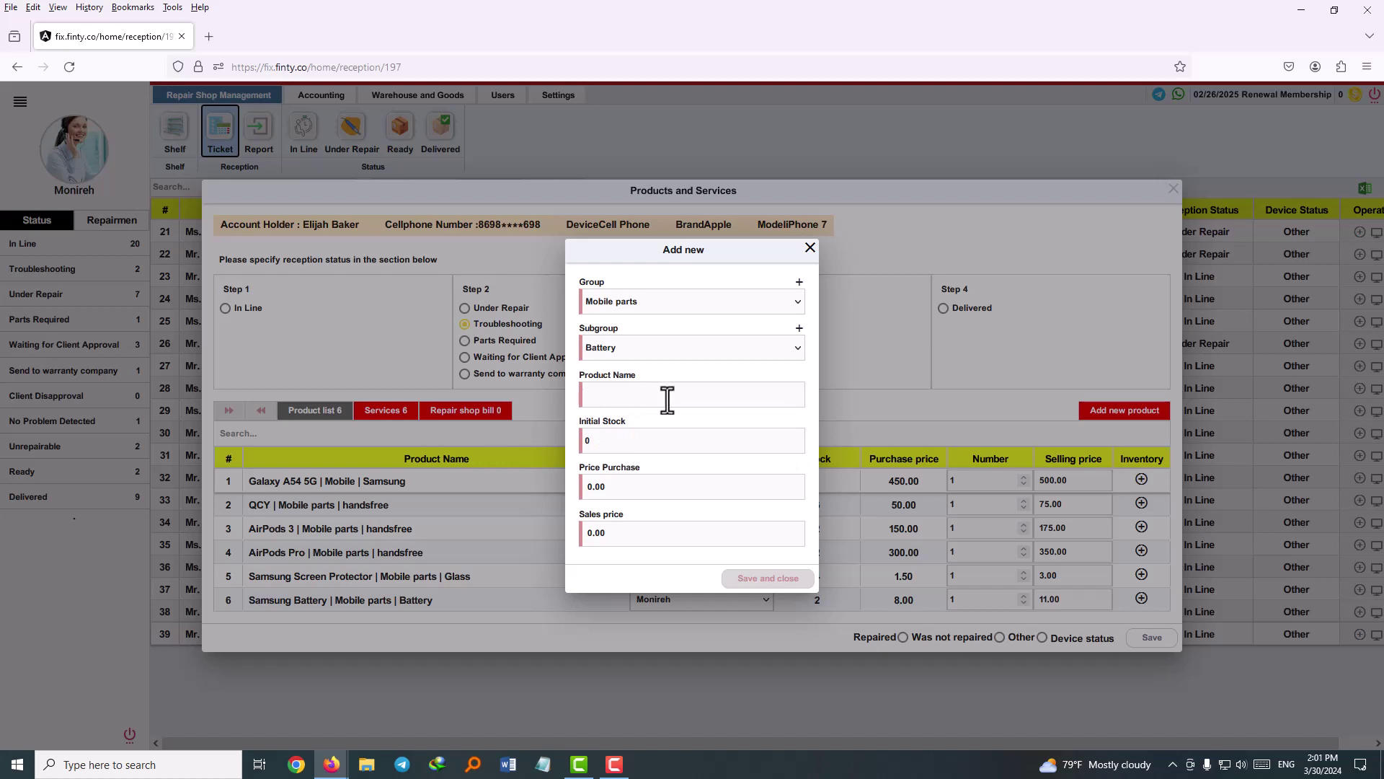
pyautogui.write('iPhone 7 battery')
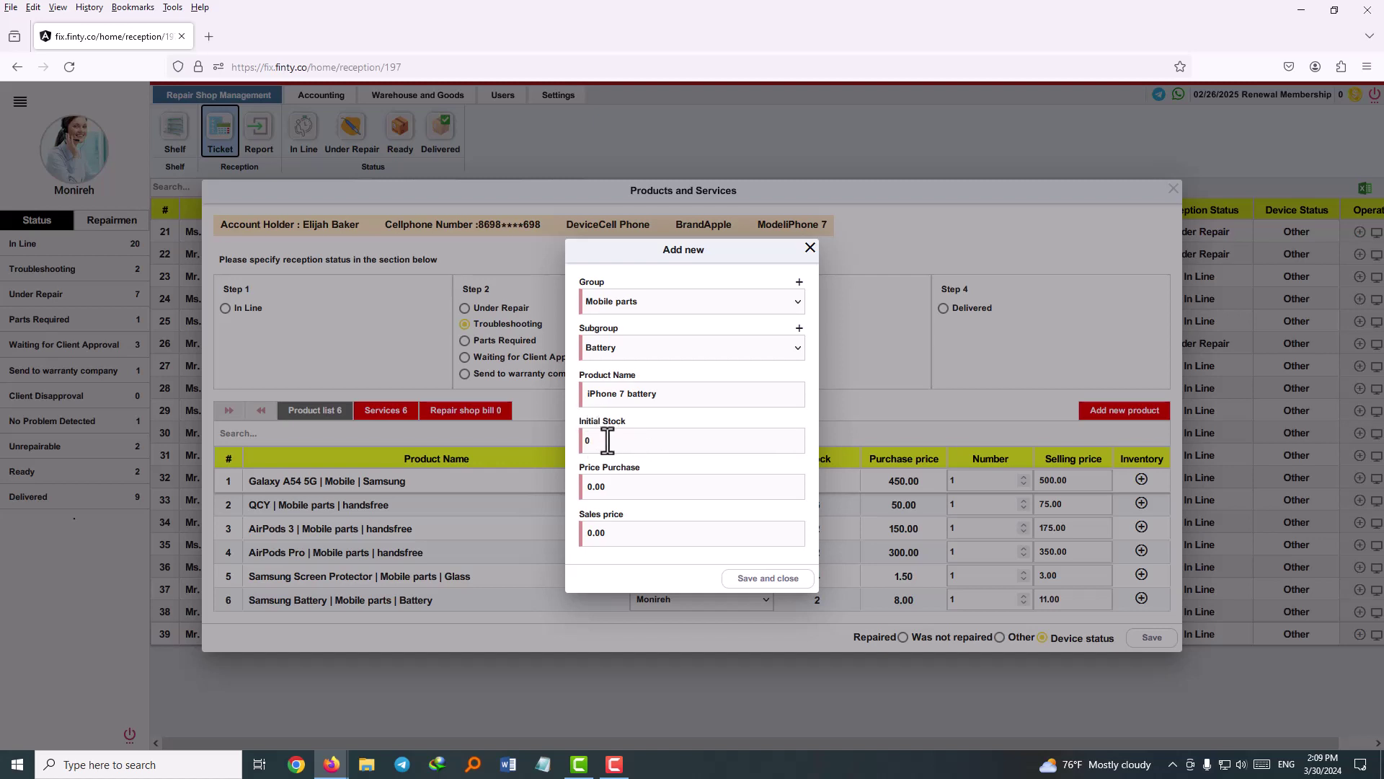
# Set the new product's initial stock to 5, purchase price to 50 and sales price to 70
pyautogui.moveTo(627, 443); pyautogui.dragTo(549, 440)
pyautogui.write('5')
pyautogui.moveTo(655, 488); pyautogui.dragTo(523, 484)
pyautogui.write('50')
pyautogui.moveTo(634, 535); pyautogui.dragTo(433, 533)
pyautogui.press('BackSpace')
pyautogui.press('BackSpace')
pyautogui.write('70')
# Create a new product group titled Laptop parts
pyautogui.click(799, 284)
pyautogui.write('Laptop ')
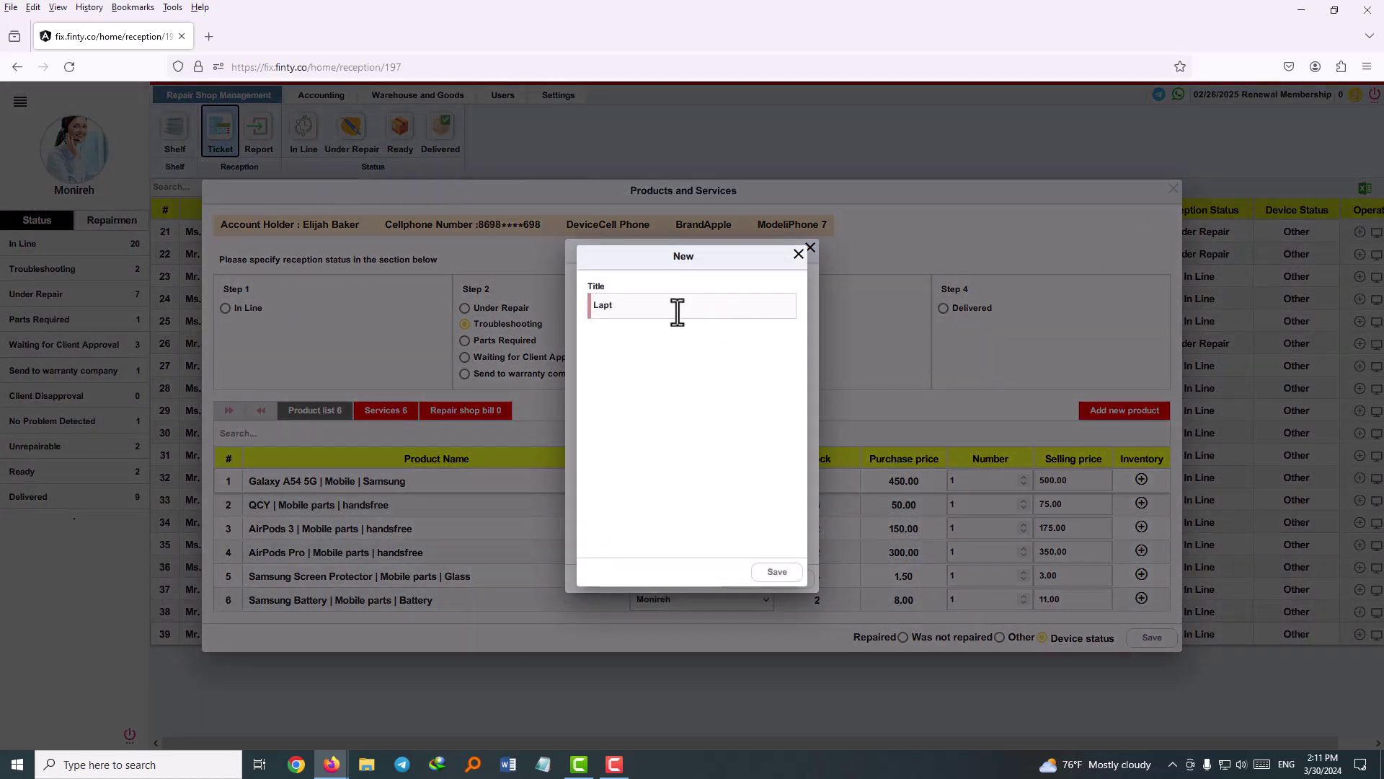
pyautogui.write('parts')
pyautogui.click(772, 574)
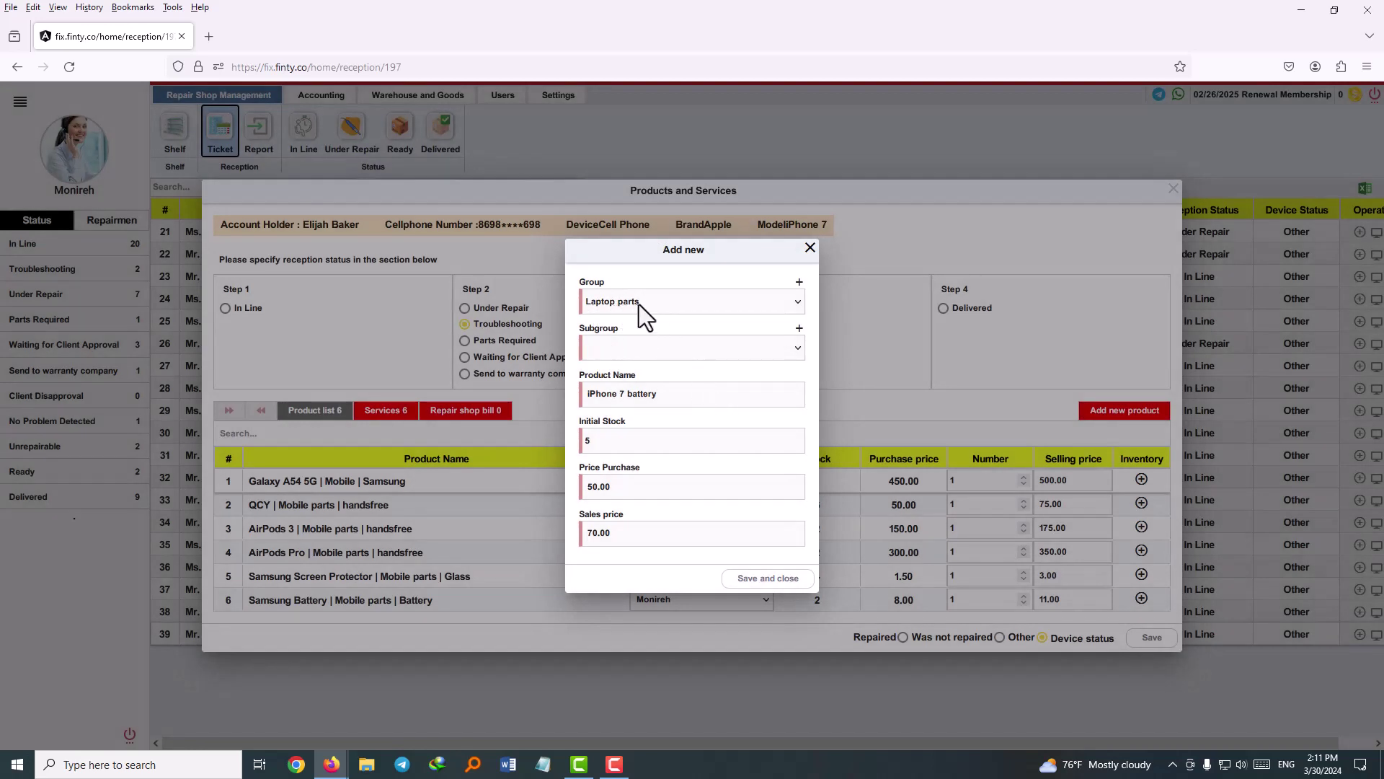
# Check the list of product groups and look at the form for adding a new subgroup
pyautogui.click(698, 301)
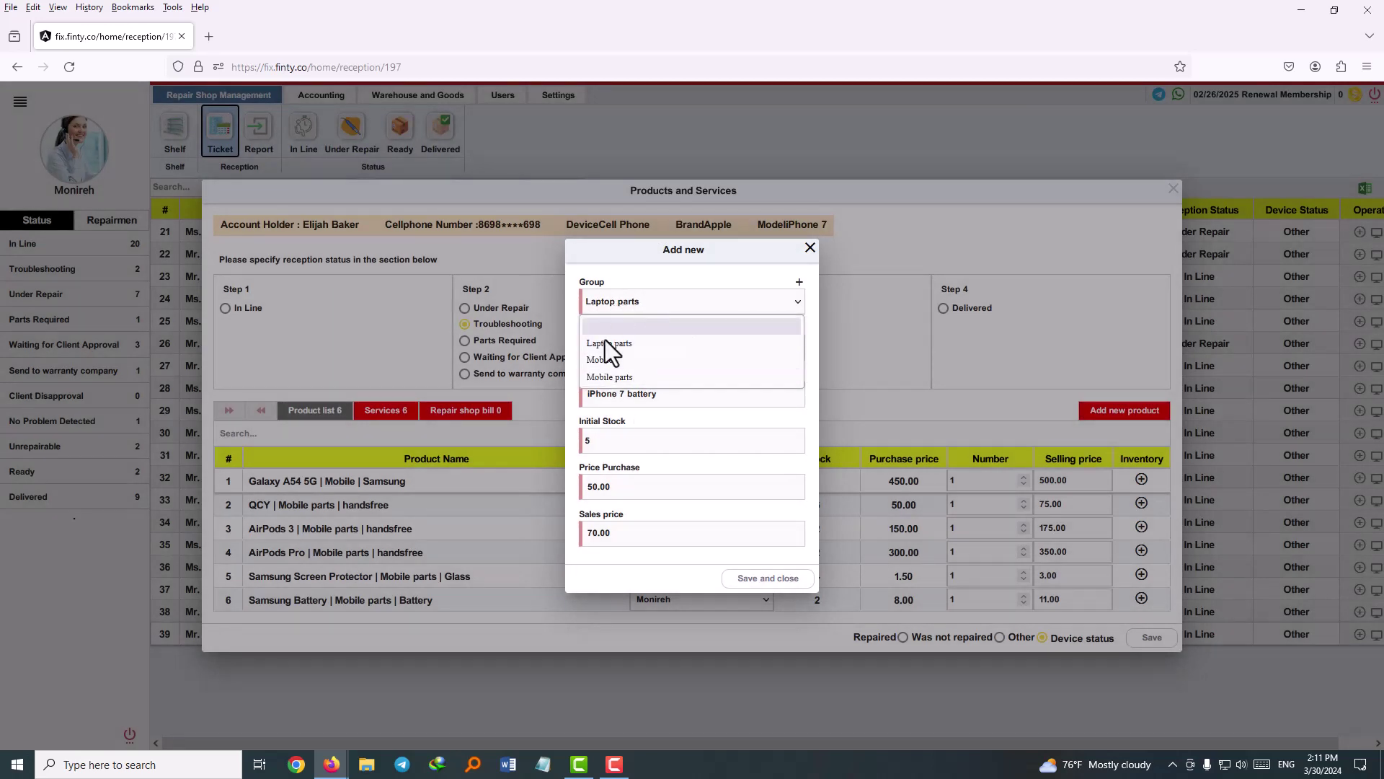
pyautogui.click(656, 275)
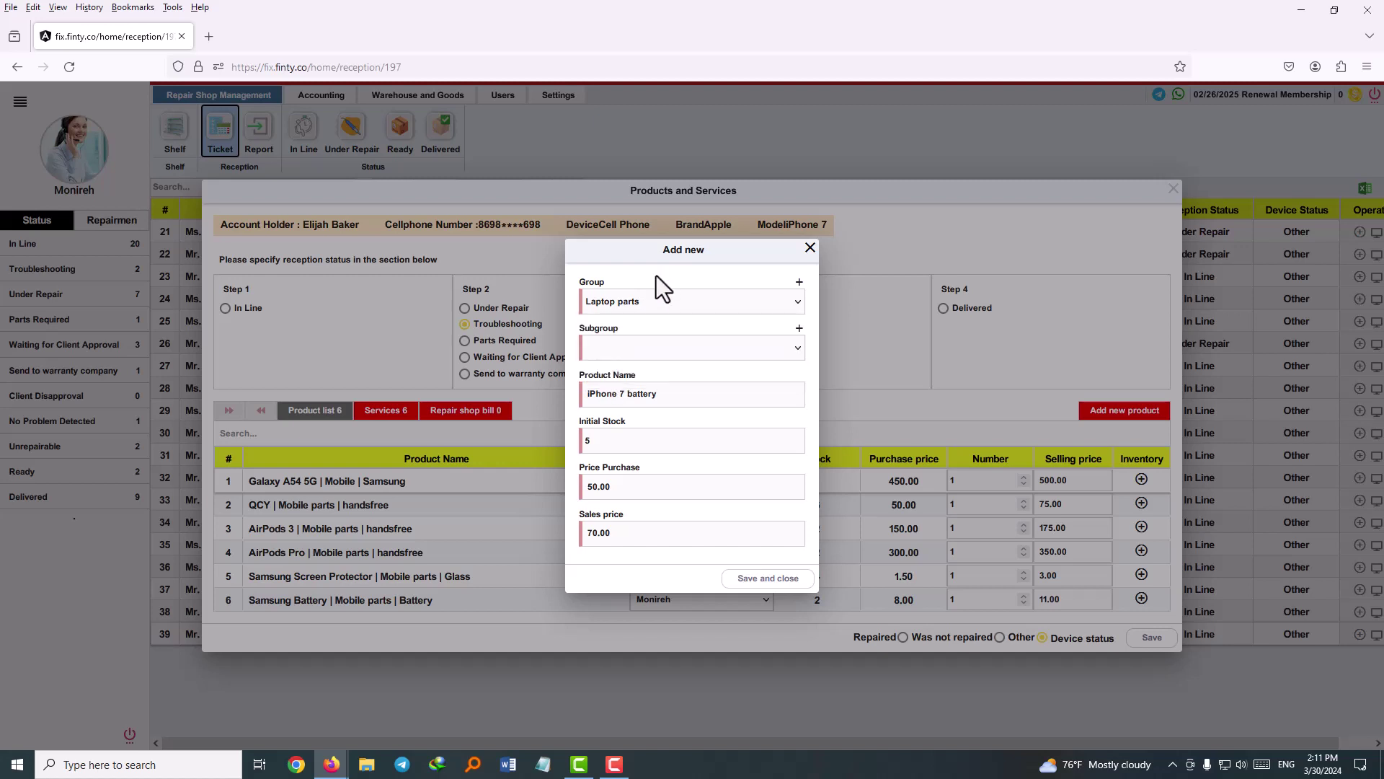
pyautogui.click(798, 330)
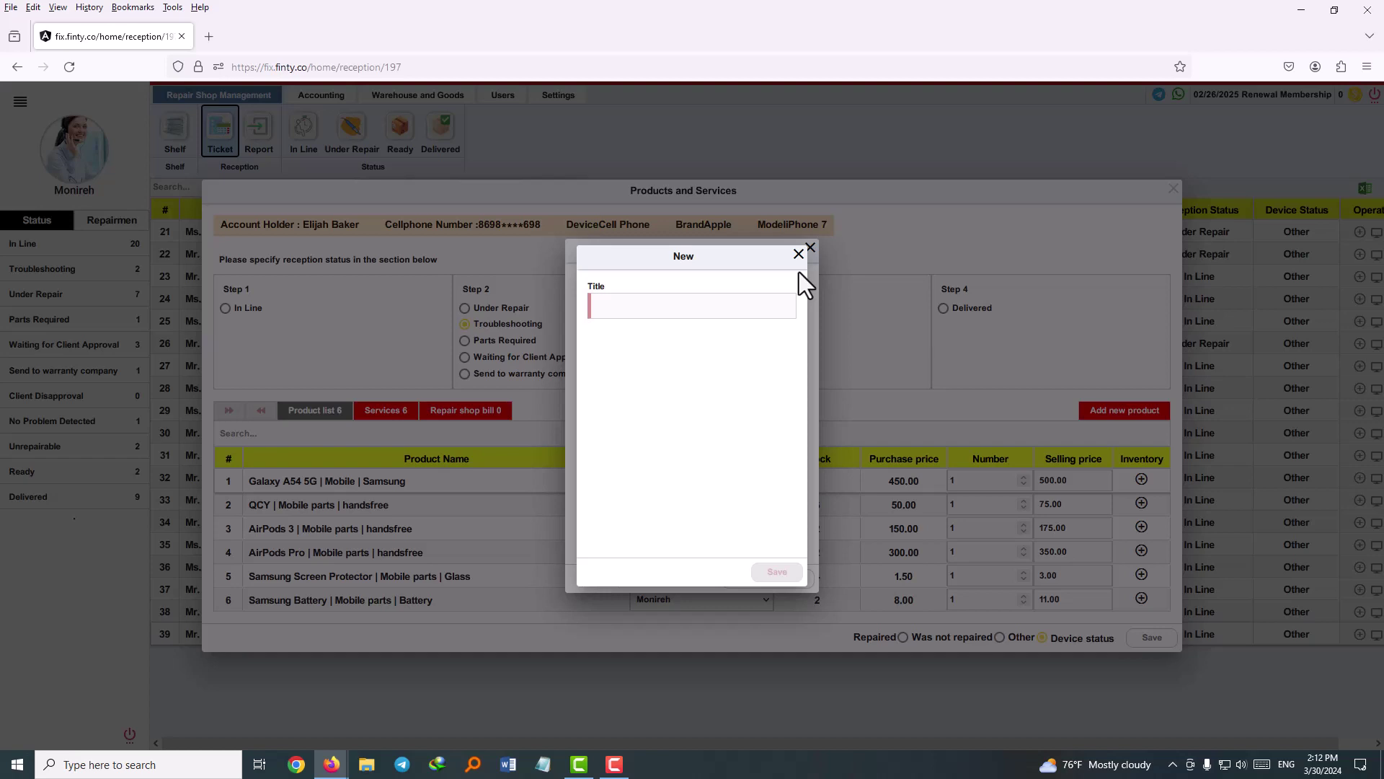
pyautogui.click(798, 254)
# Set the product's group back to Mobile parts and its subgroup to Battery, and save the product
pyautogui.click(681, 302)
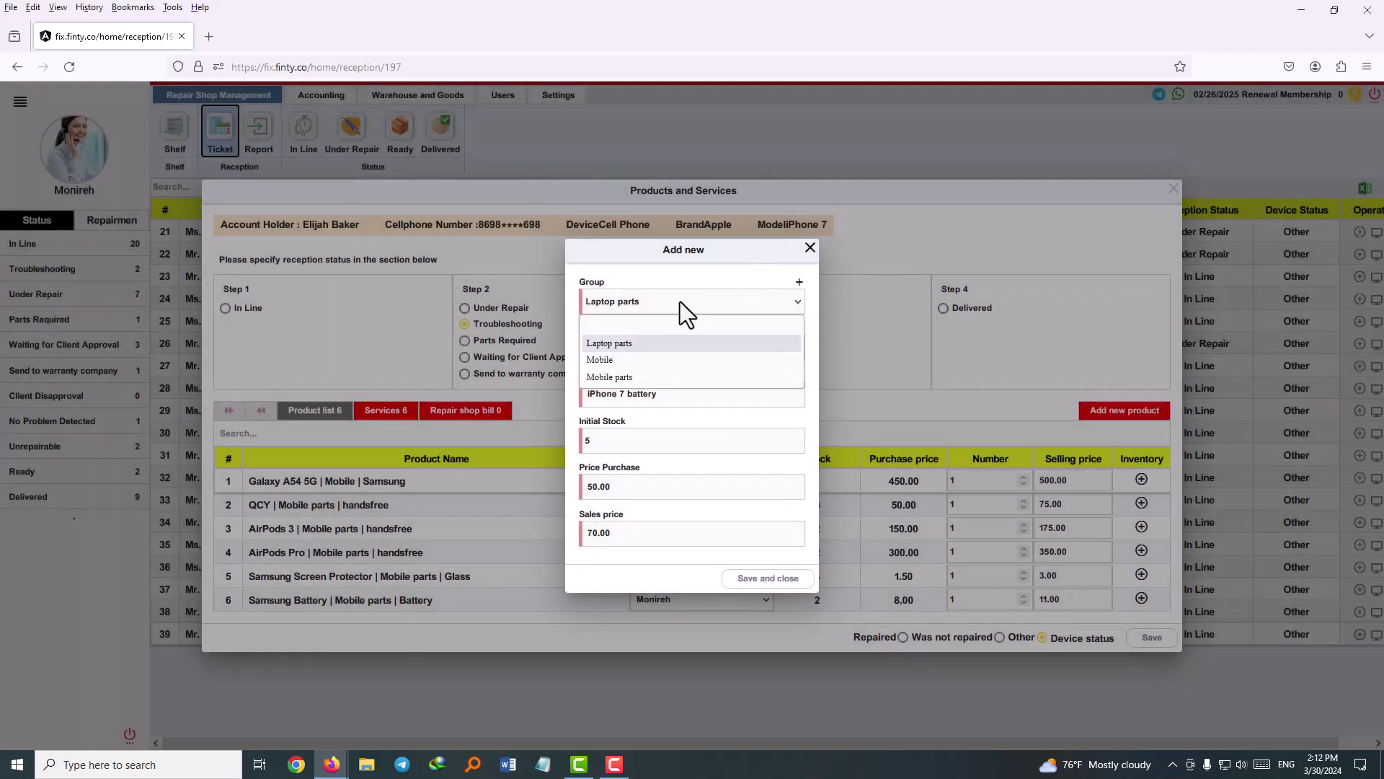
pyautogui.click(627, 375)
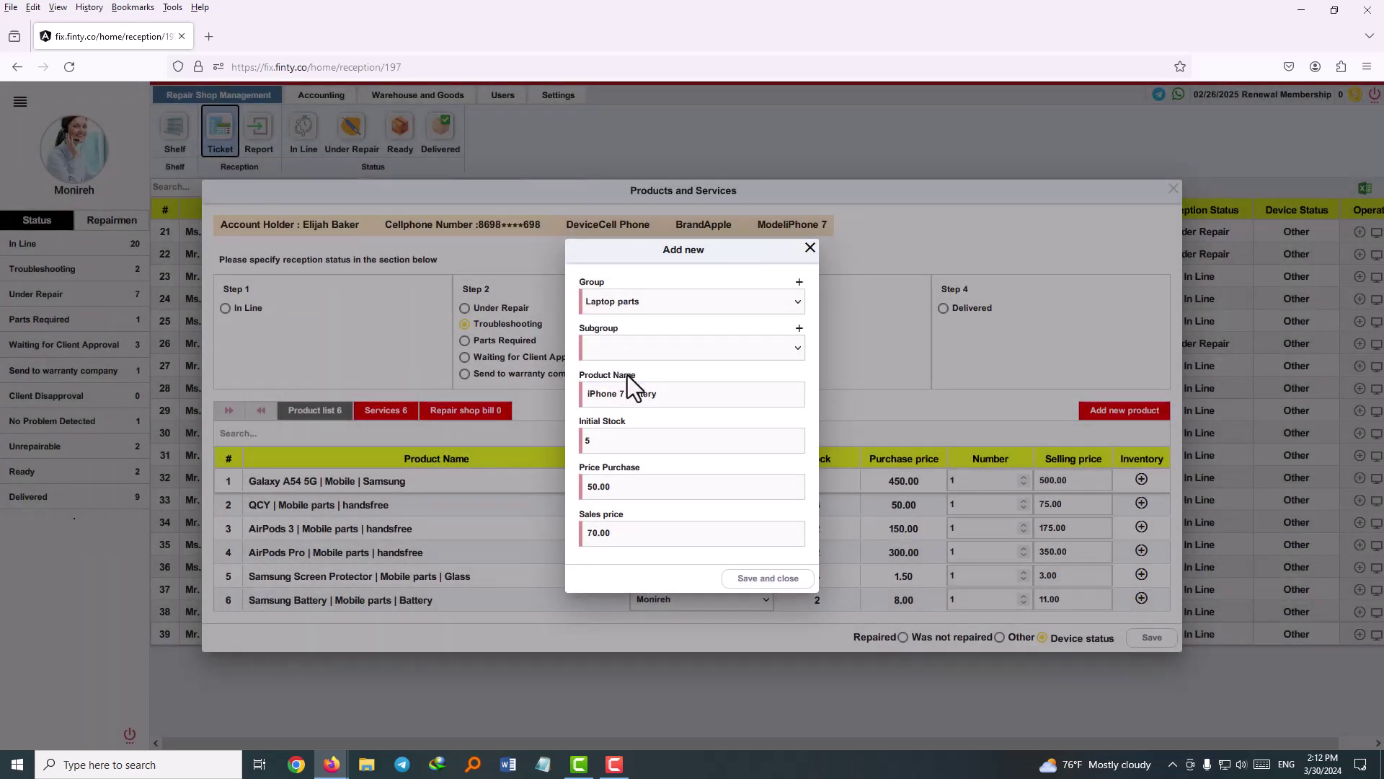
pyautogui.click(650, 349)
pyautogui.click(650, 348)
pyautogui.click(768, 577)
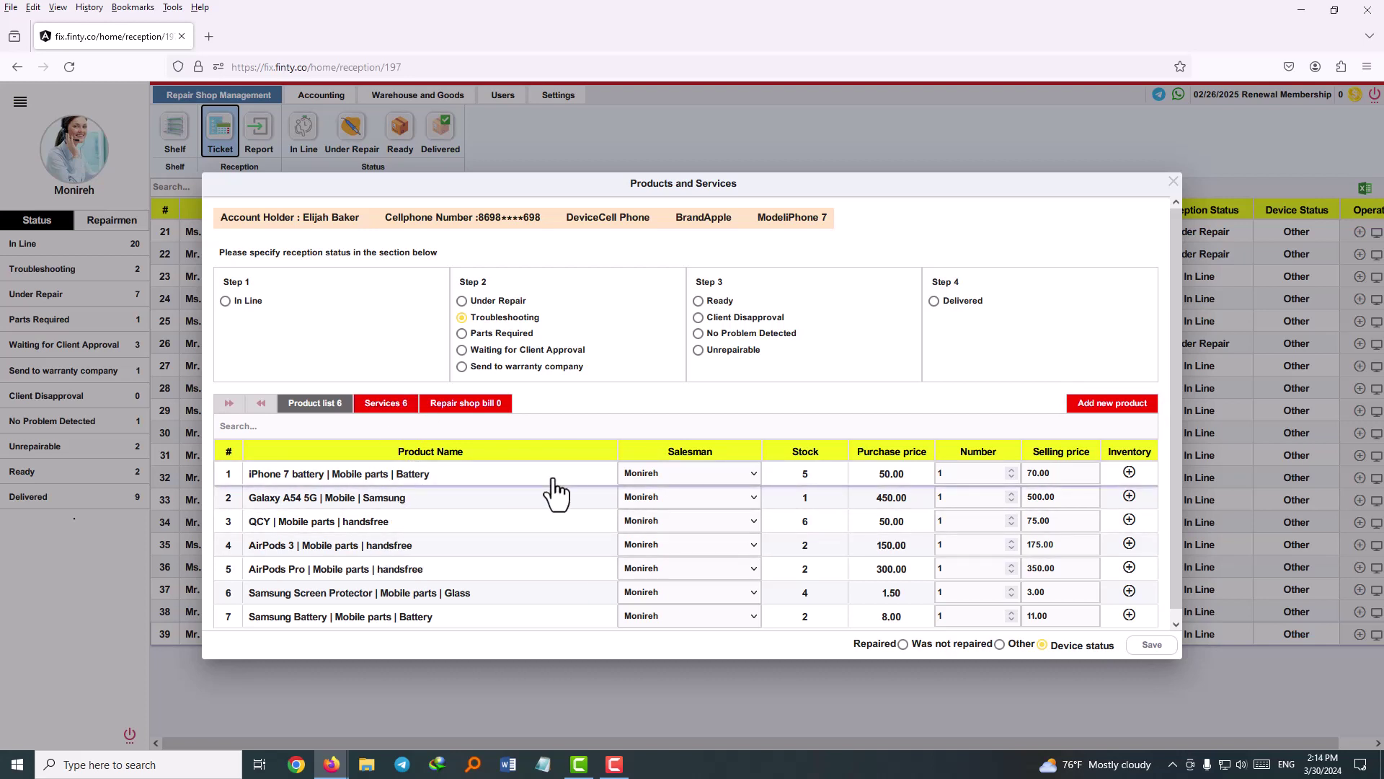
# Add the iPhone 7 battery to the repair shop bill with the first listed salesman and a selling price of 80, and view the bill
pyautogui.click(699, 473)
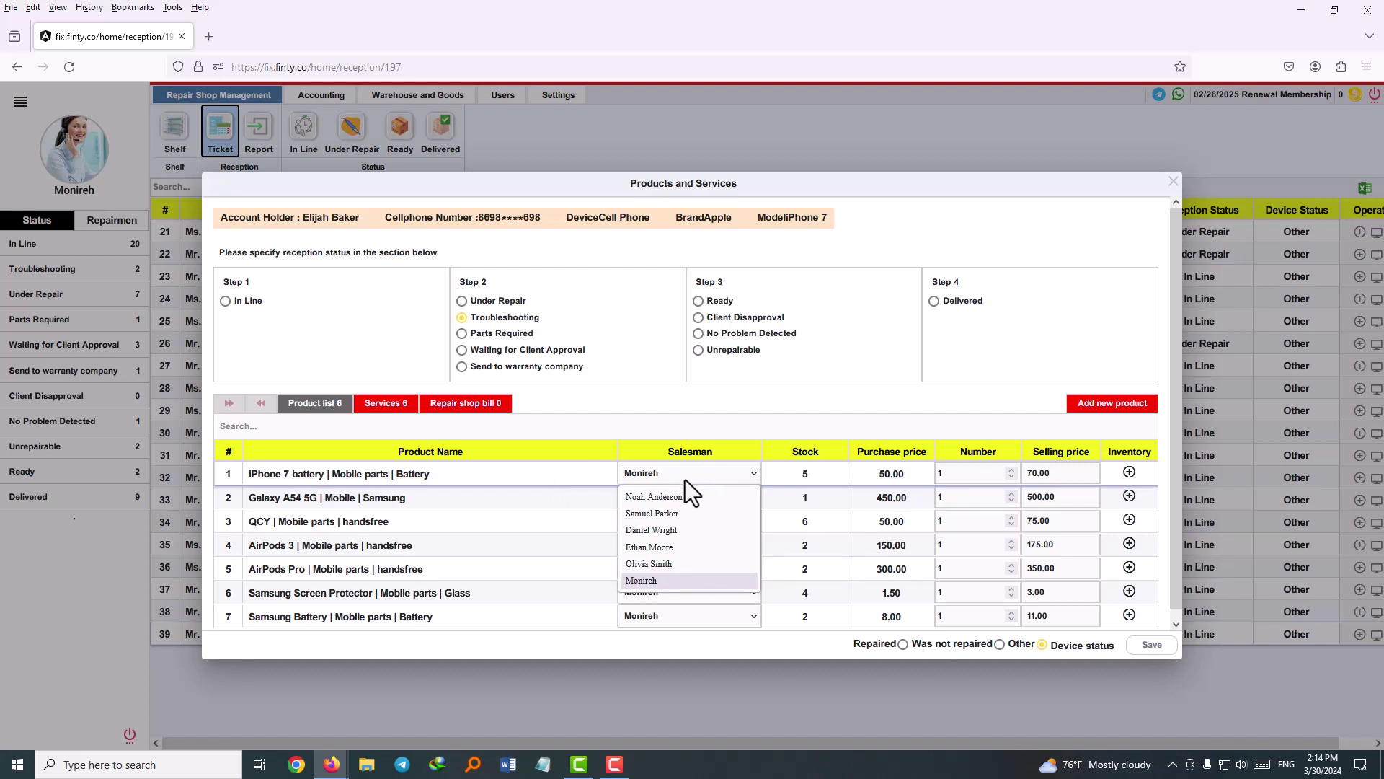
pyautogui.click(671, 497)
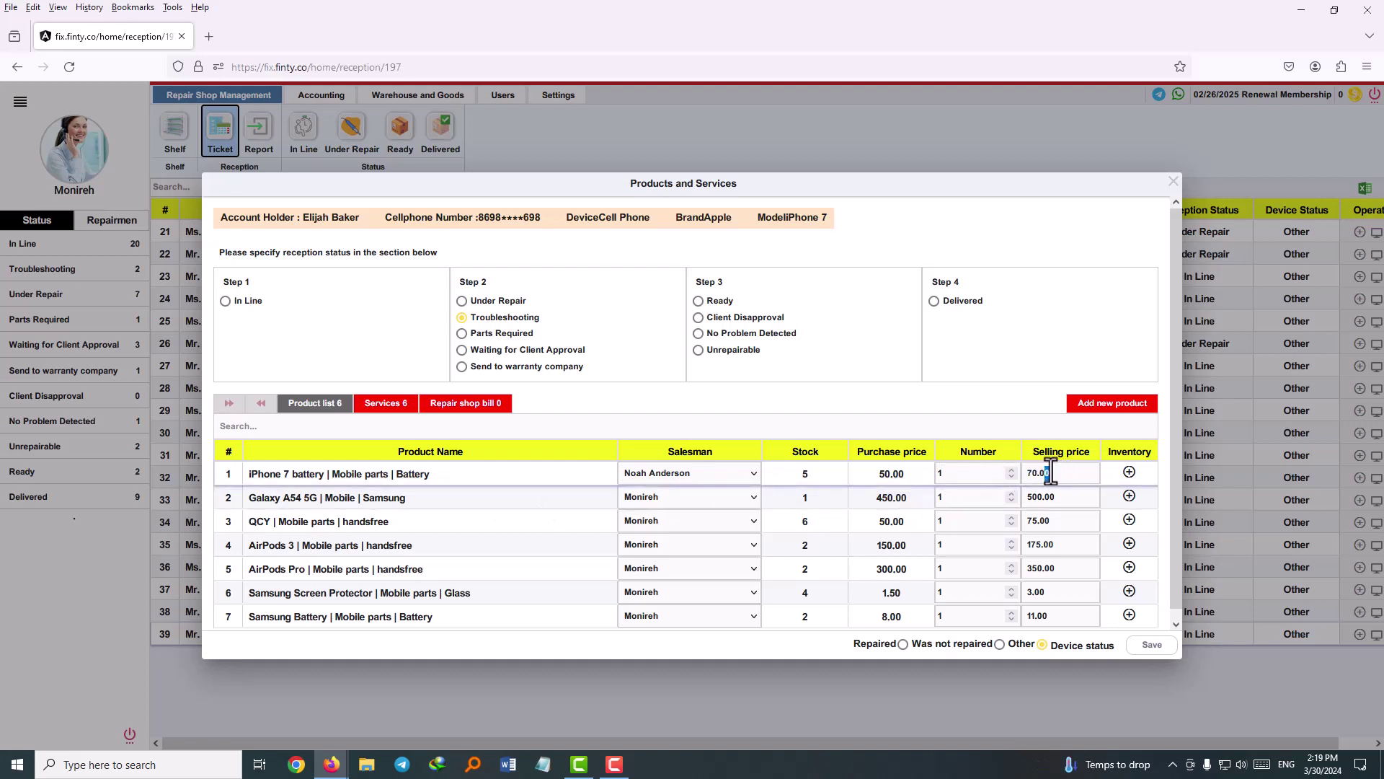
pyautogui.moveTo(1054, 474); pyautogui.dragTo(1027, 473)
pyautogui.write('80')
pyautogui.moveTo(875, 474); pyautogui.dragTo(889, 474)
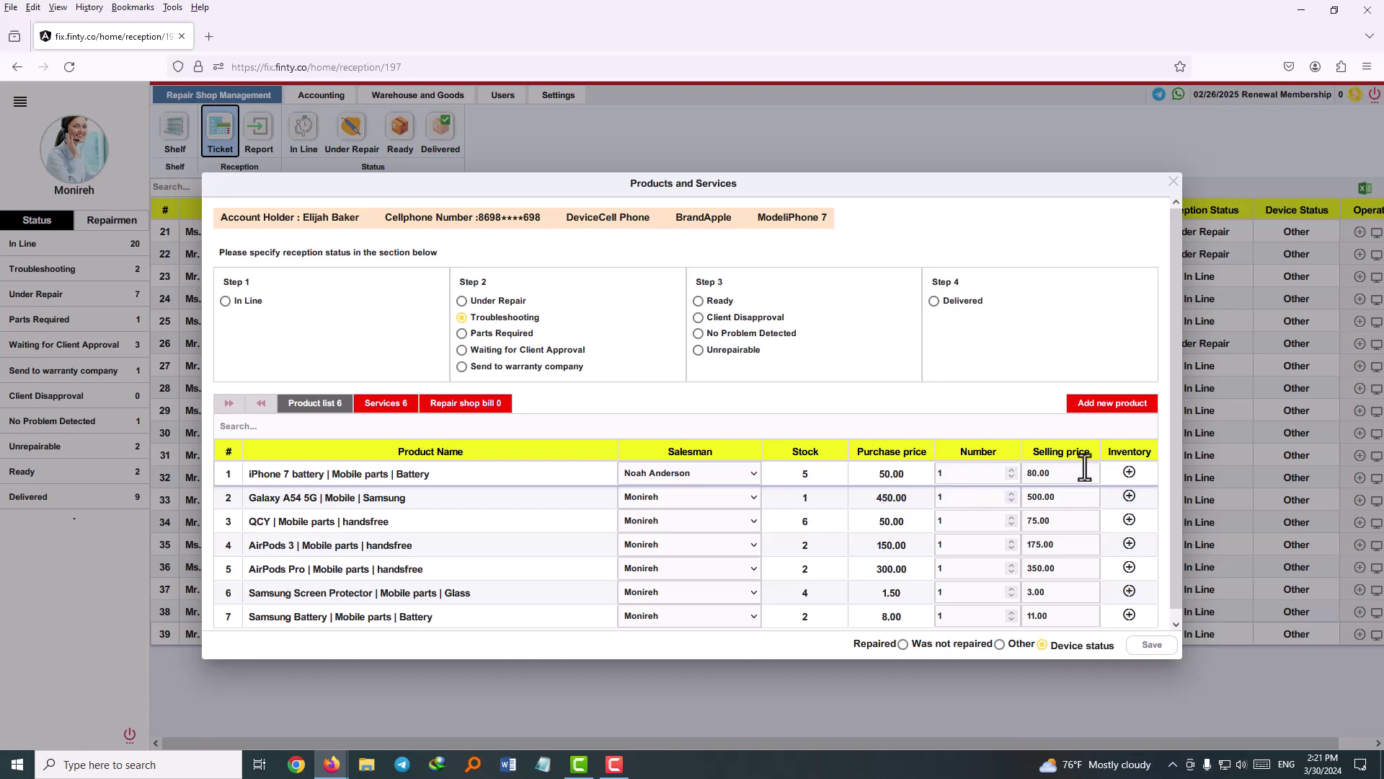
pyautogui.click(1128, 472)
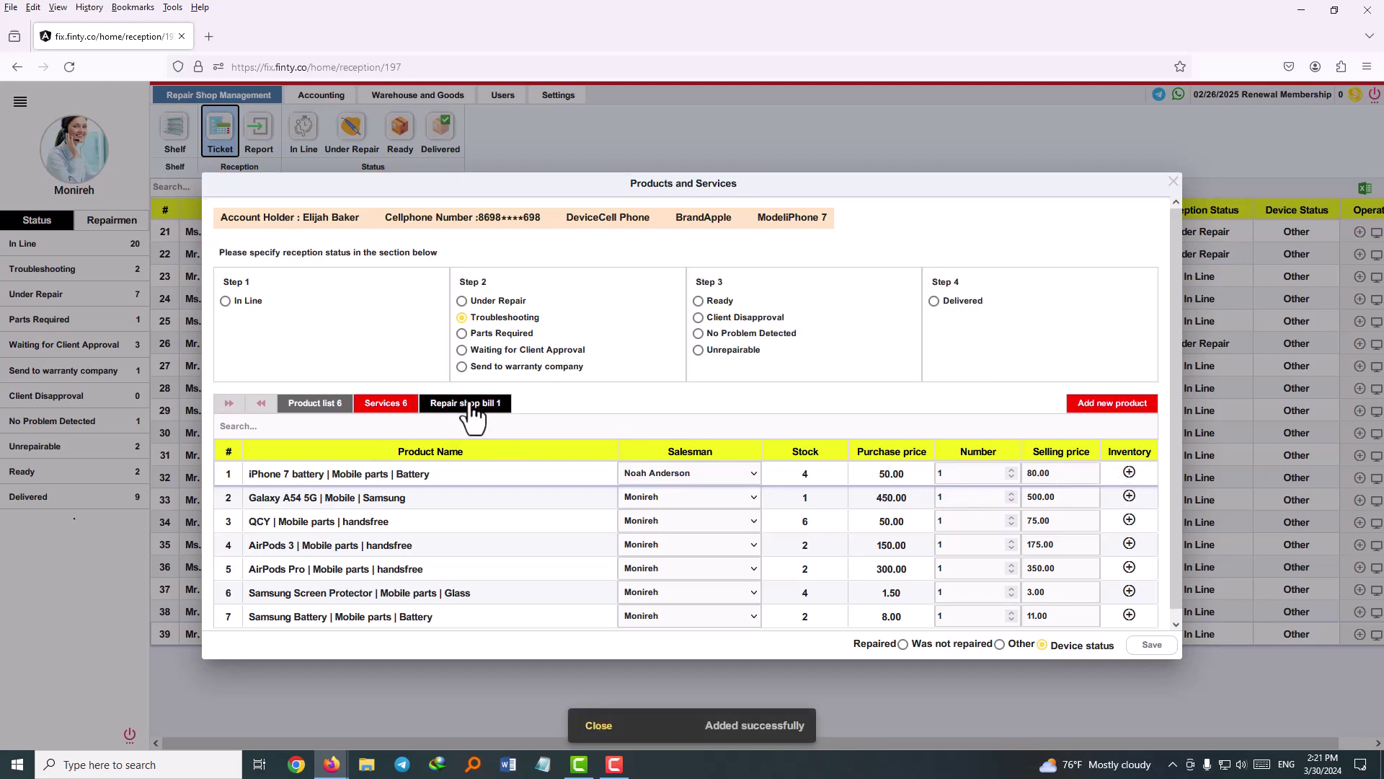
pyautogui.click(447, 403)
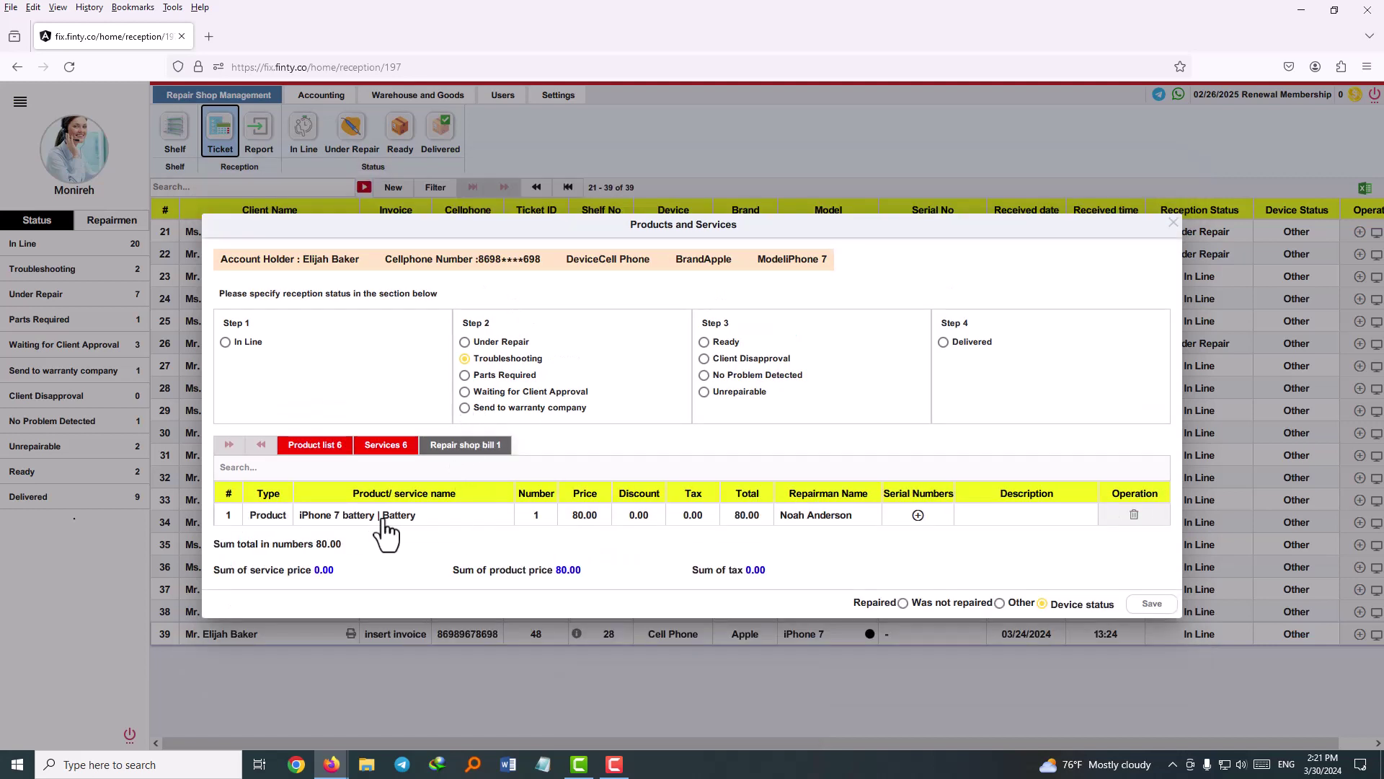
# Create a new service named Charging port replacement with a price of 30
pyautogui.click(388, 445)
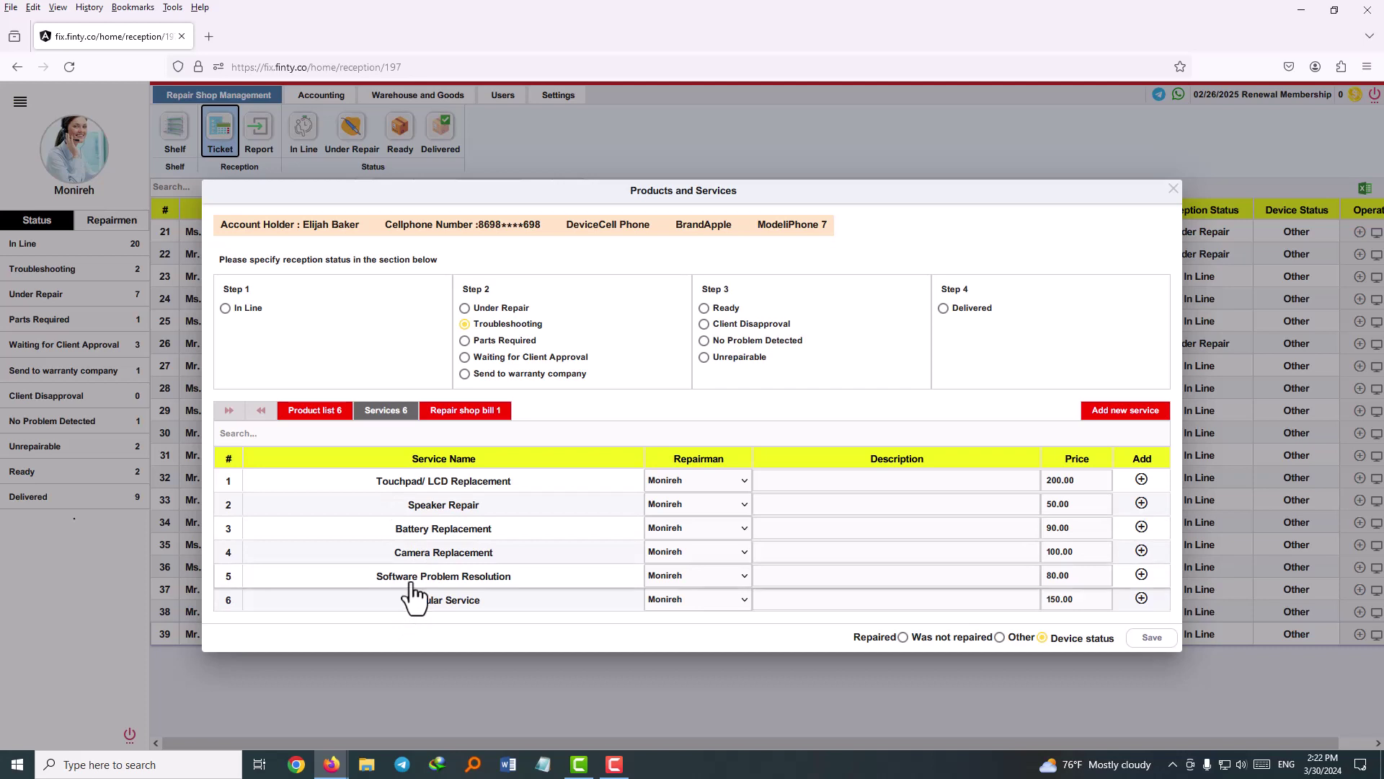
pyautogui.click(353, 435)
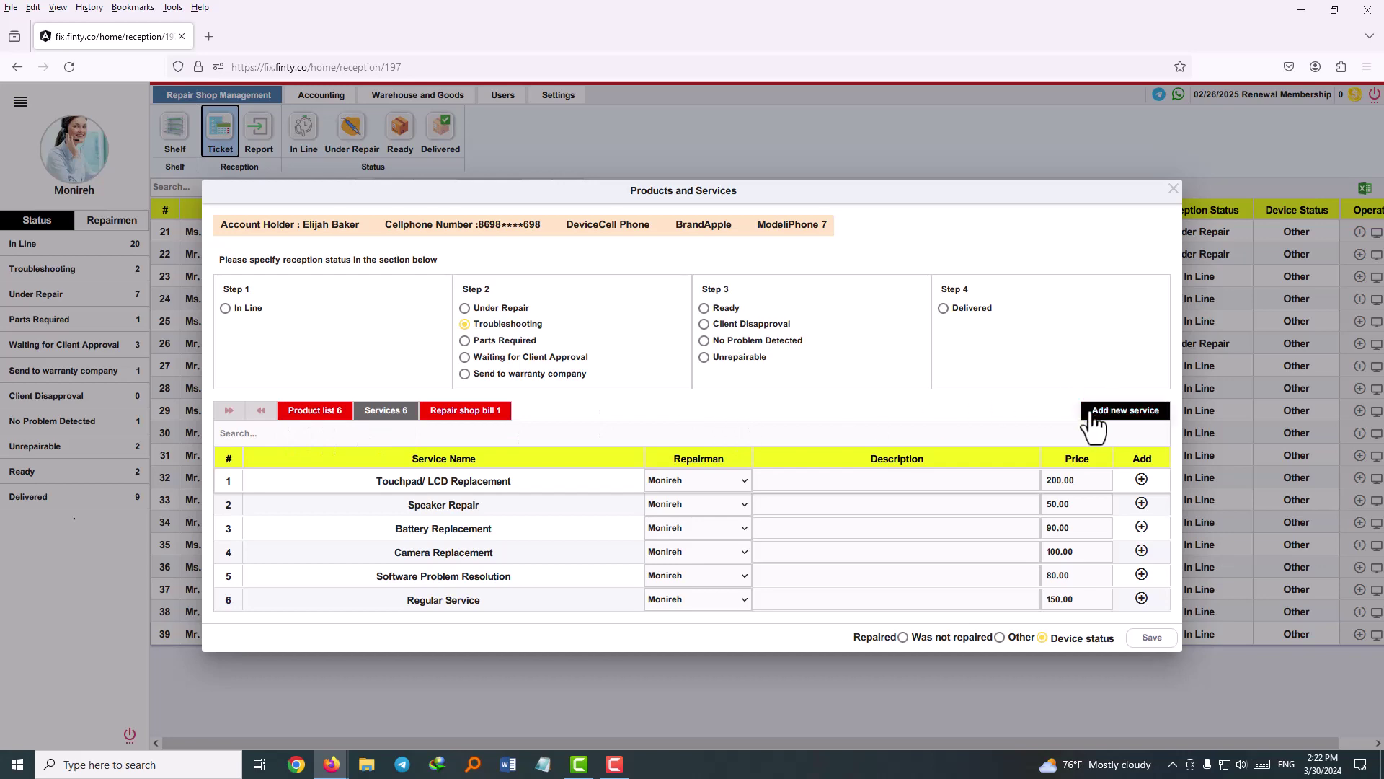
pyautogui.click(1122, 417)
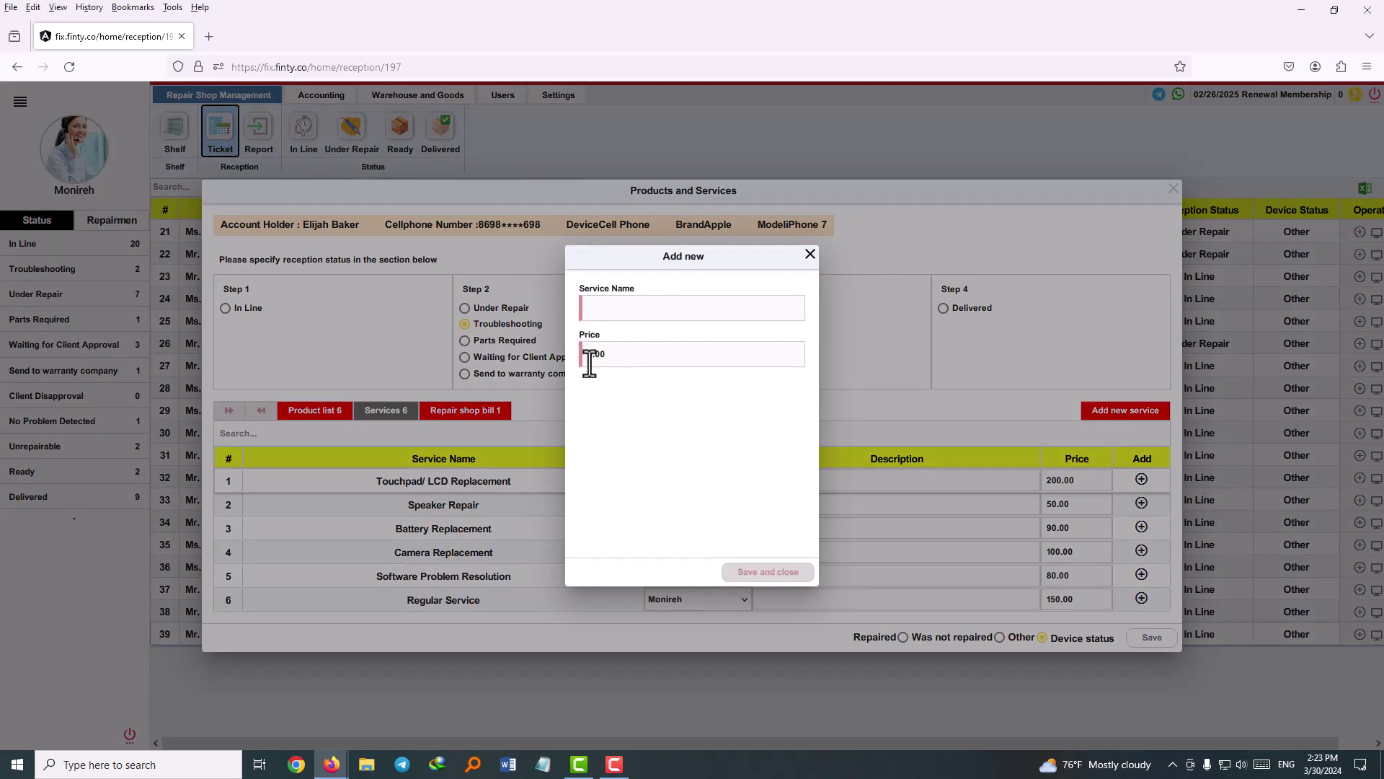
pyautogui.rightClick(668, 315)
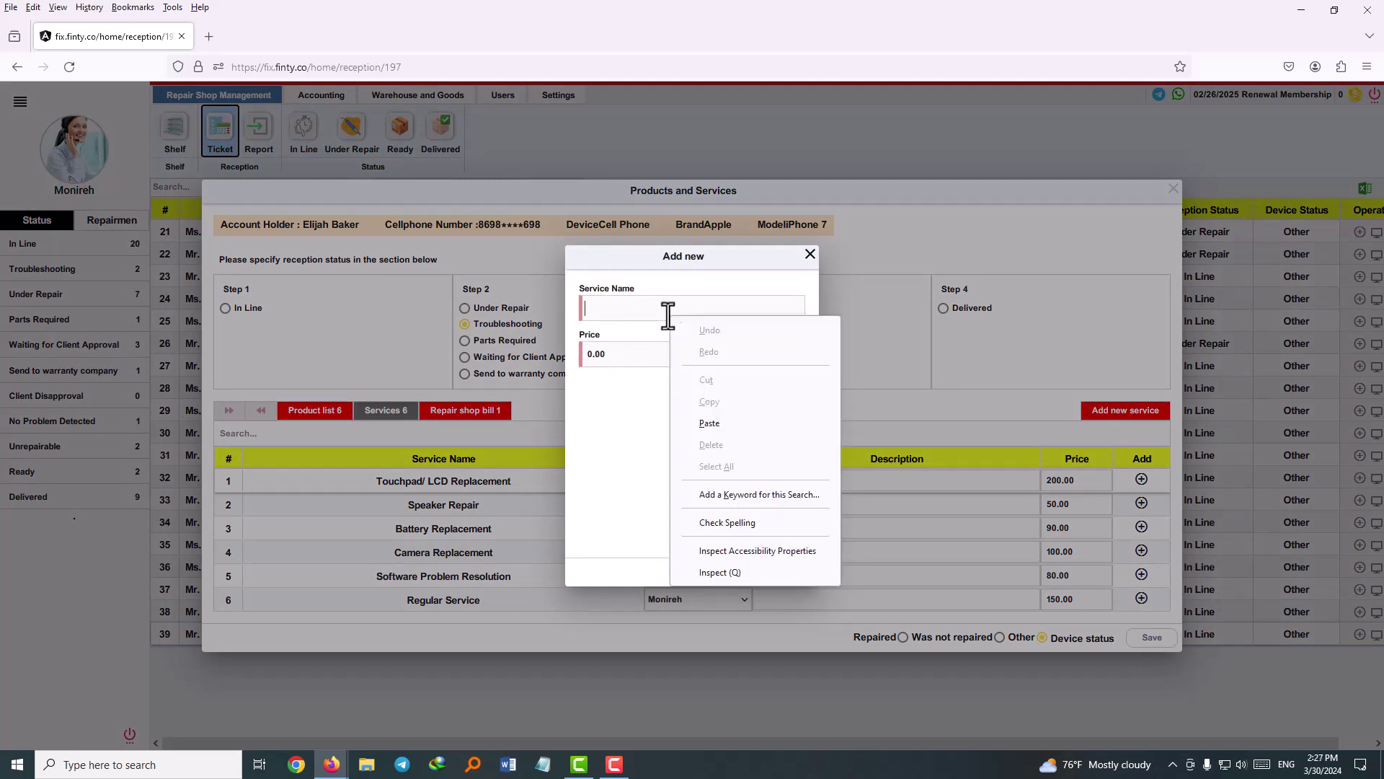
pyautogui.click(708, 425)
pyautogui.press('Tab')
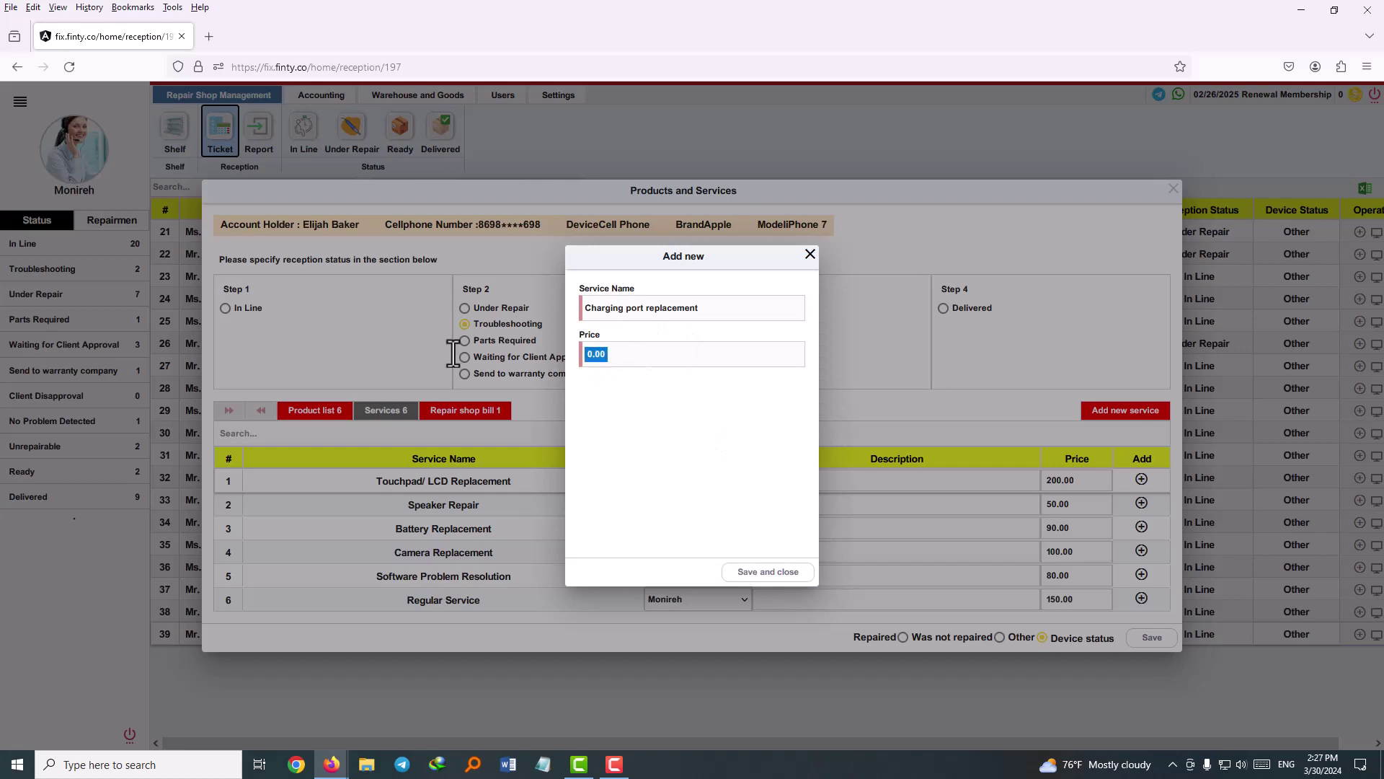
pyautogui.write('3')
pyautogui.write('00')
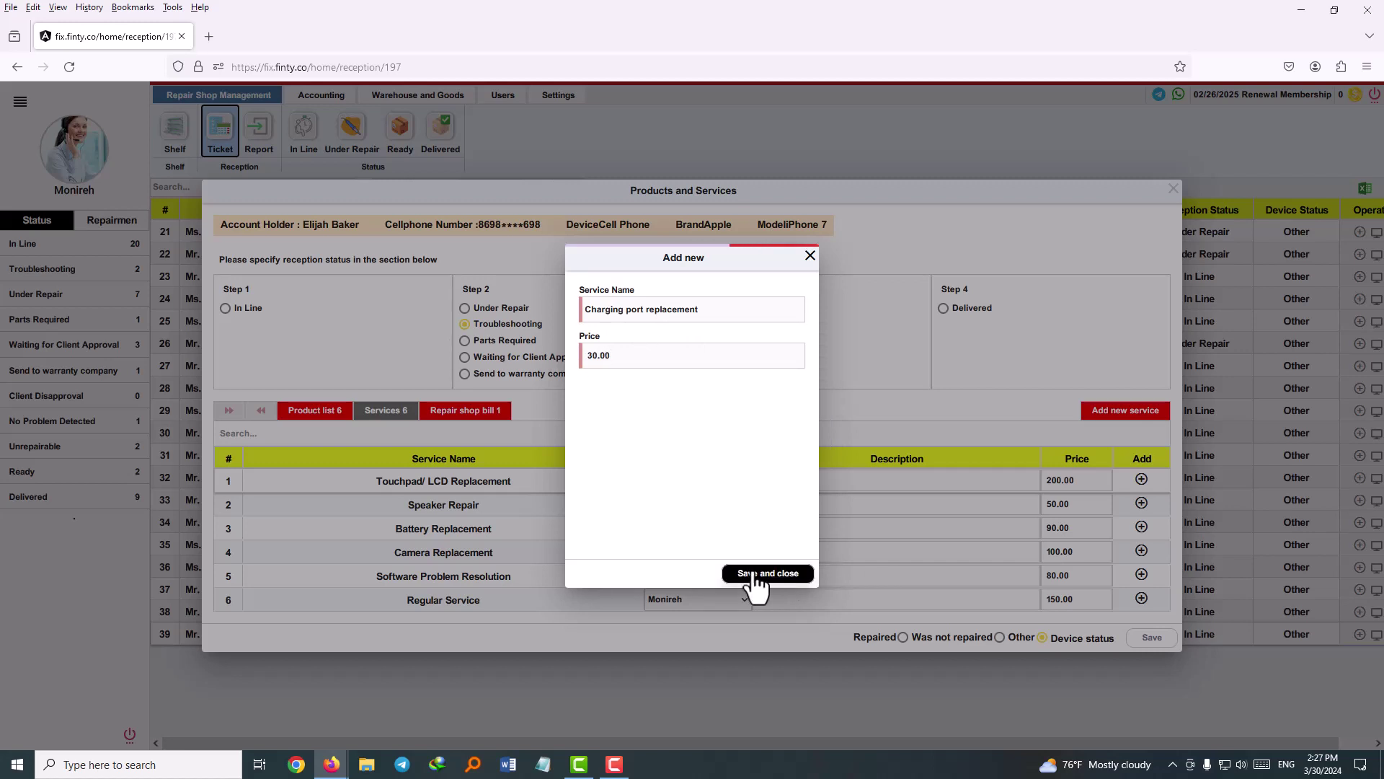
pyautogui.click(753, 571)
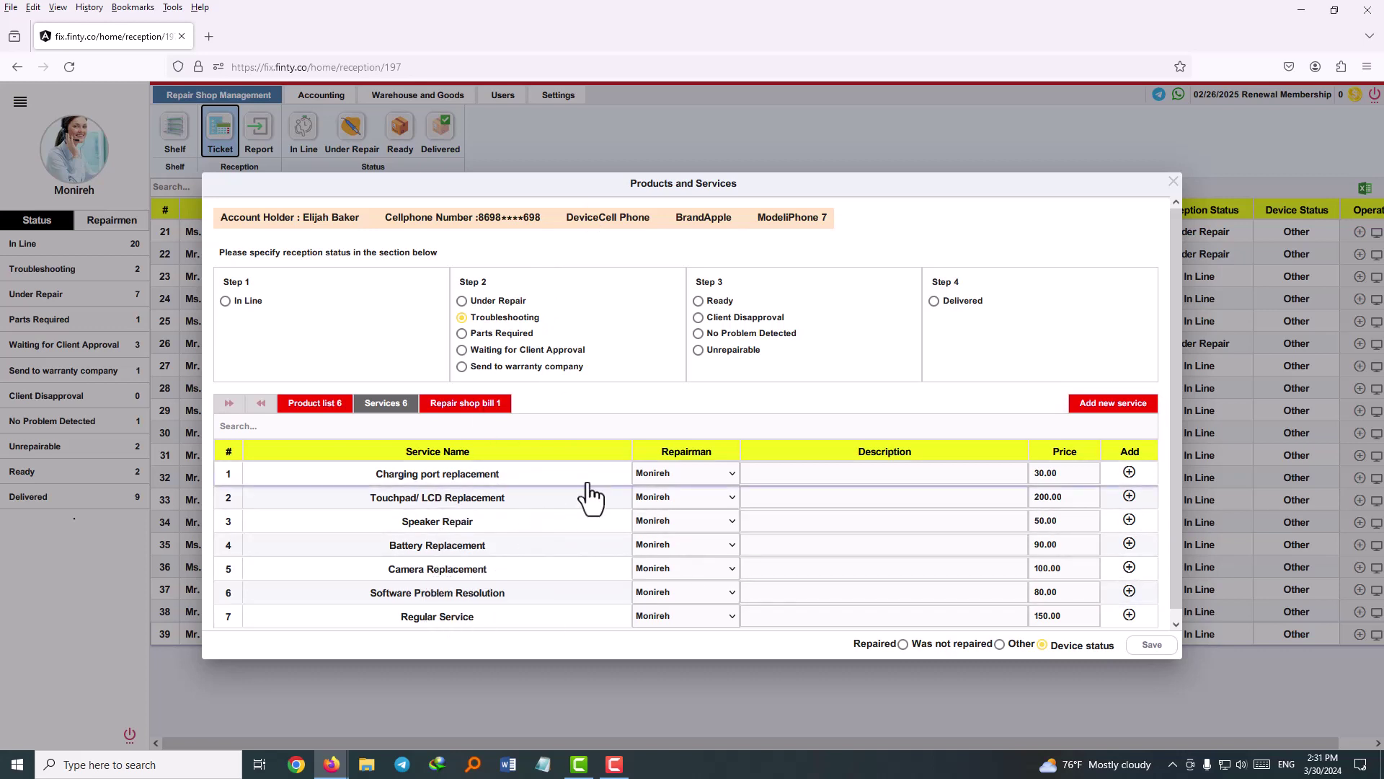
# Add the Charging port replacement service to the bill under the same repairman as the battery, check the bill and save it
pyautogui.click(676, 473)
pyautogui.click(679, 496)
pyautogui.click(1128, 473)
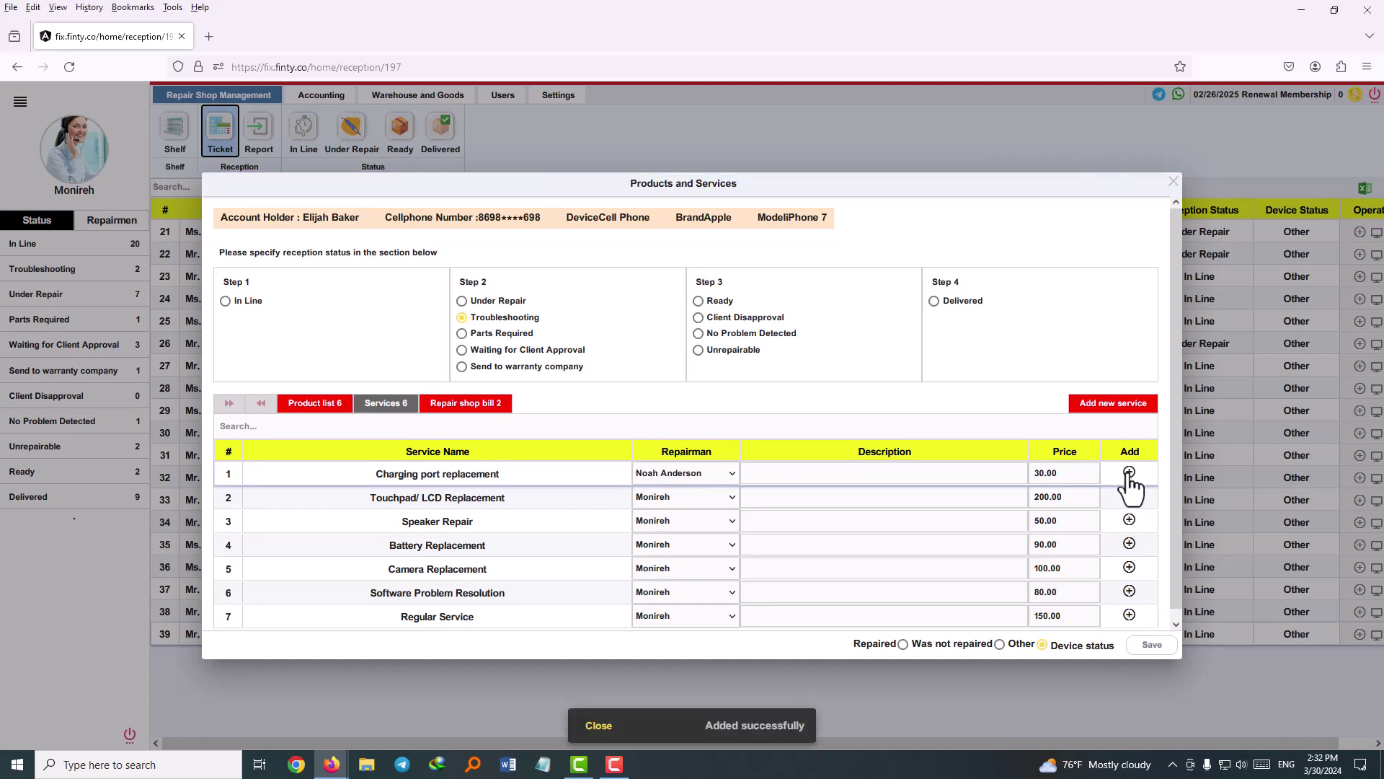
pyautogui.click(476, 409)
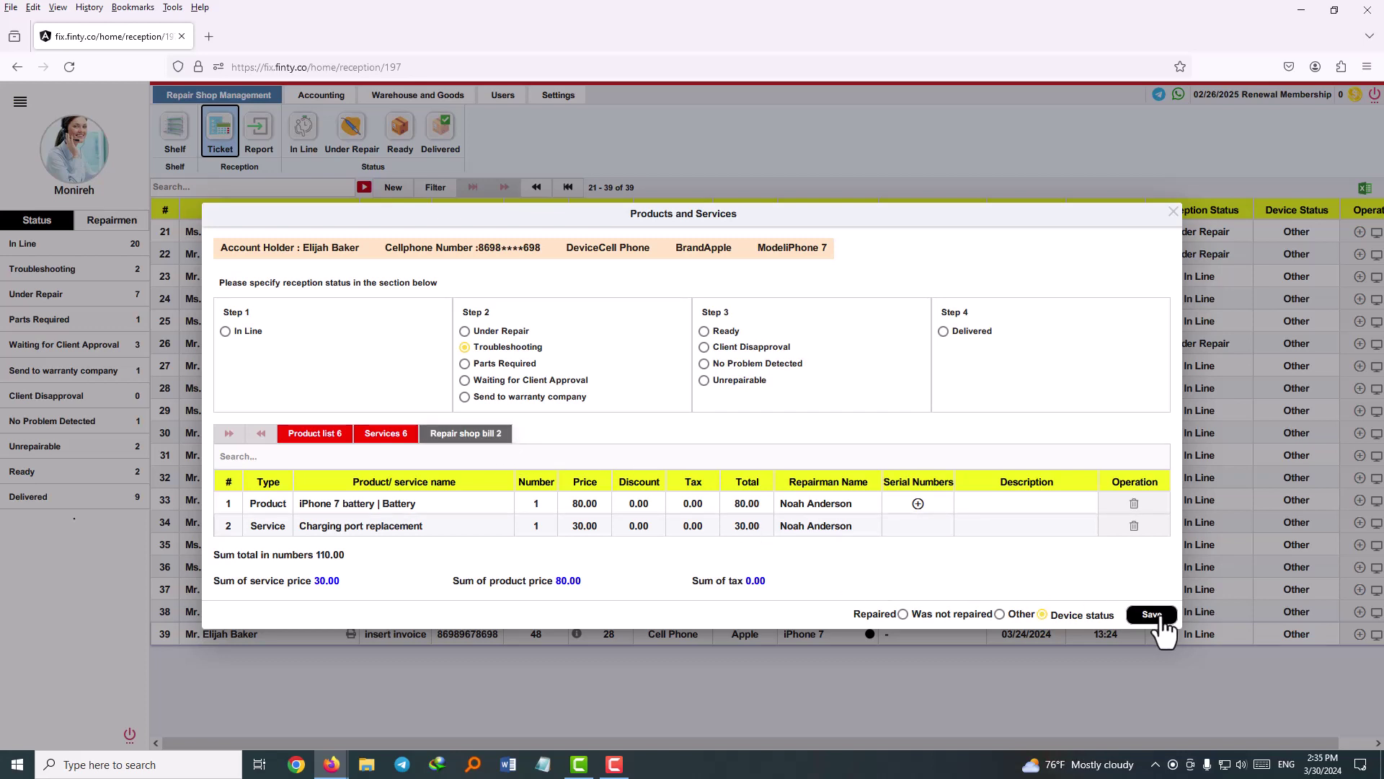
pyautogui.click(1152, 616)
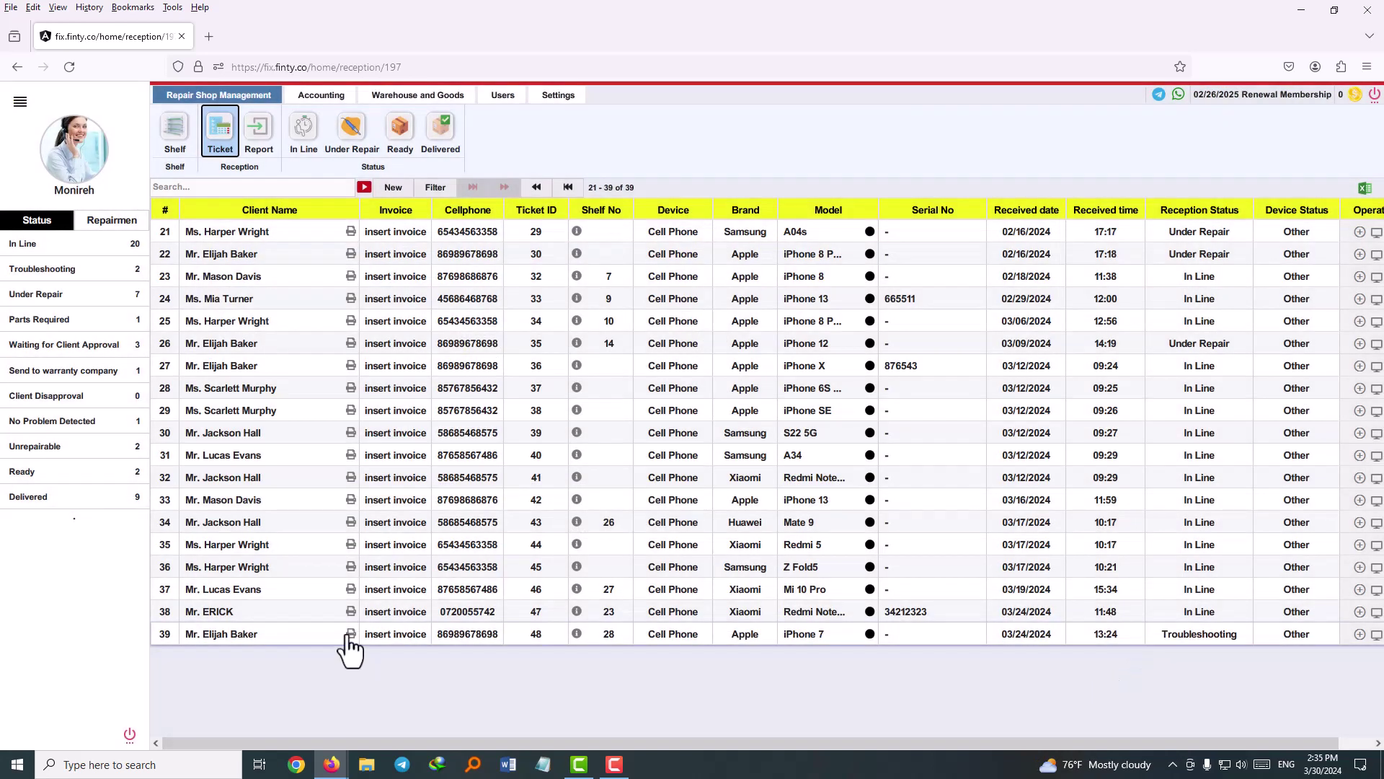
# Open the printable invoice of the iPhone 7 ticket and look at its print preview without printing
pyautogui.click(350, 636)
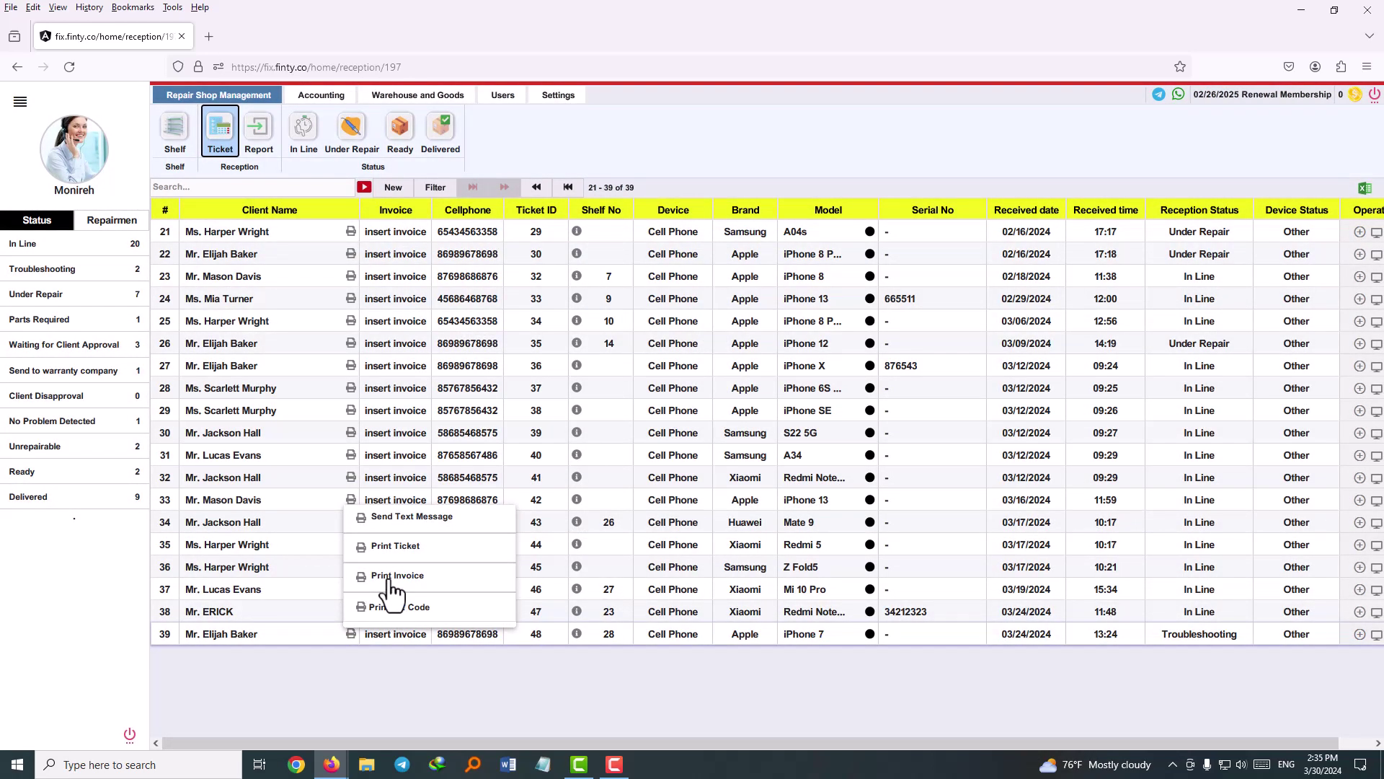
pyautogui.click(398, 577)
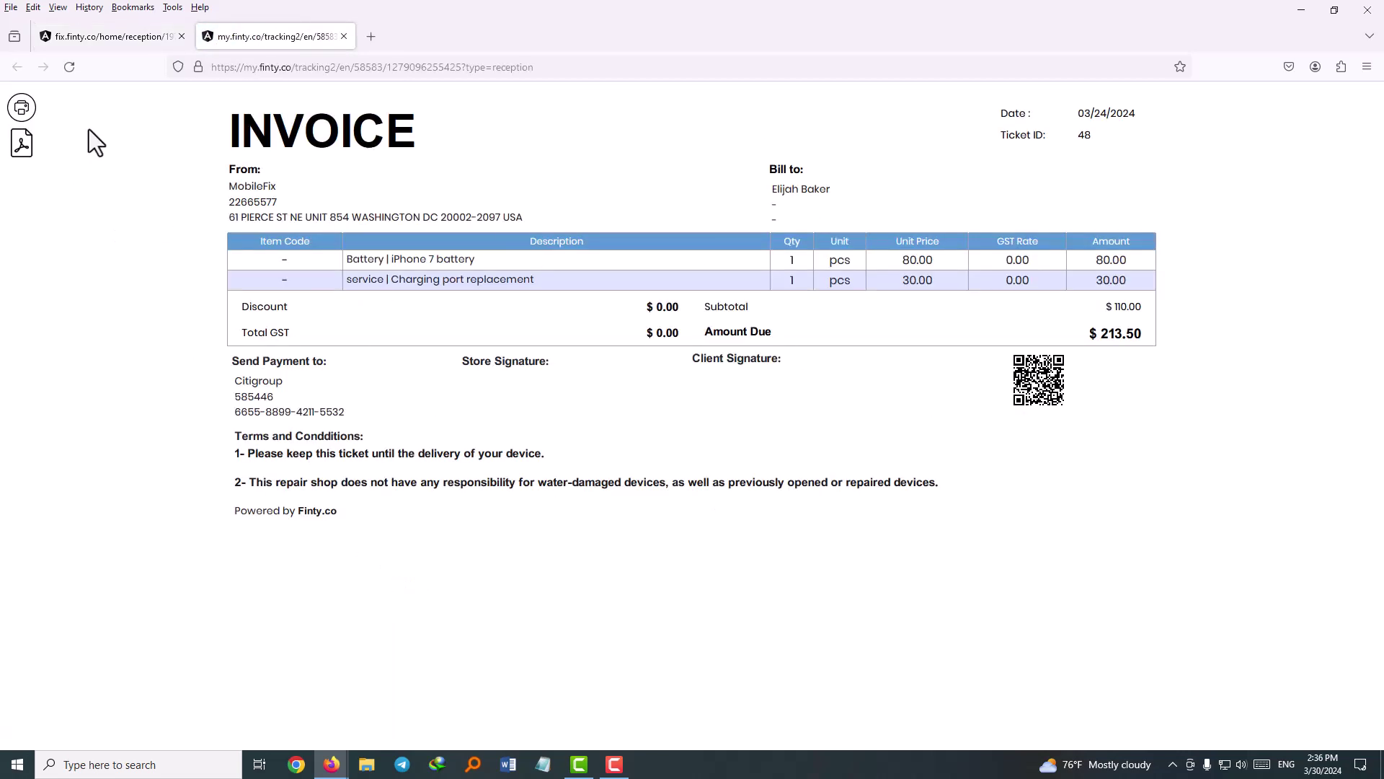
pyautogui.click(22, 109)
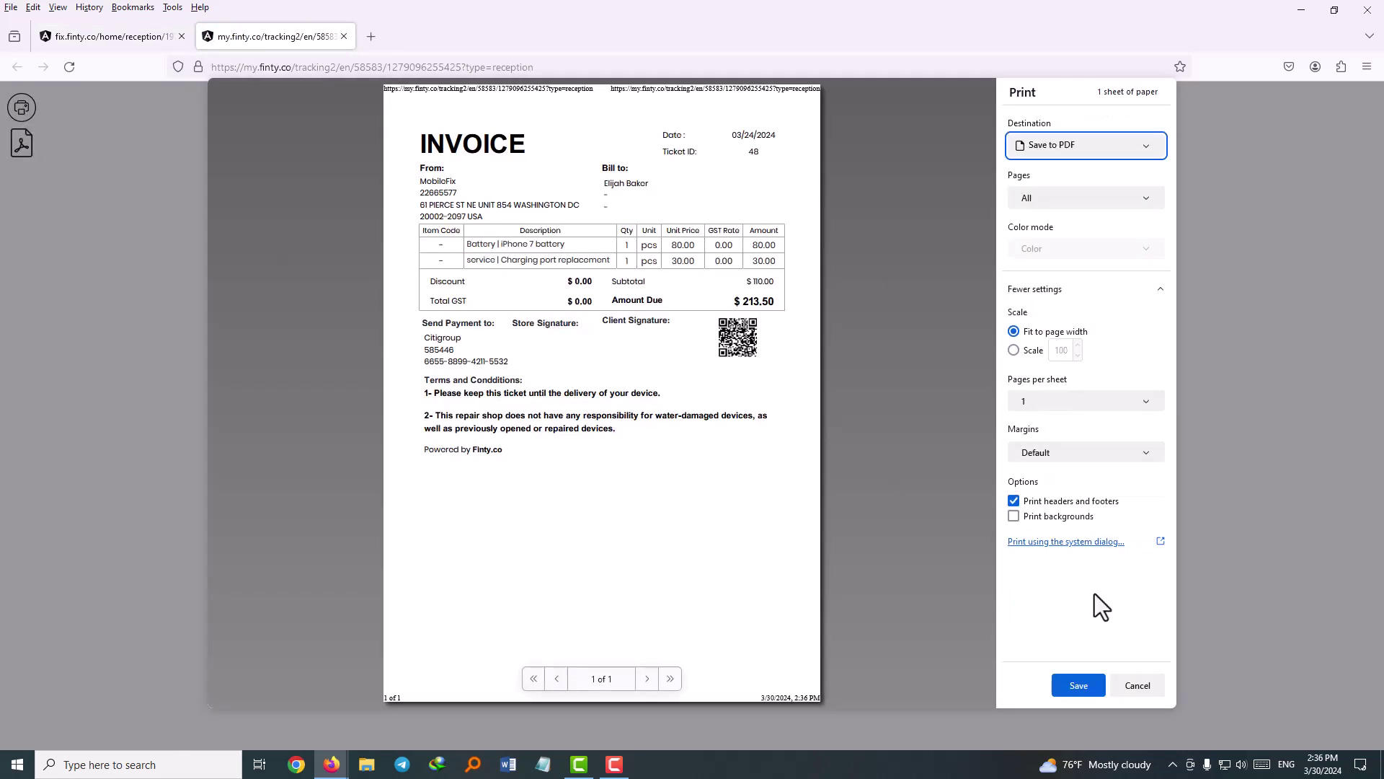
pyautogui.click(1146, 689)
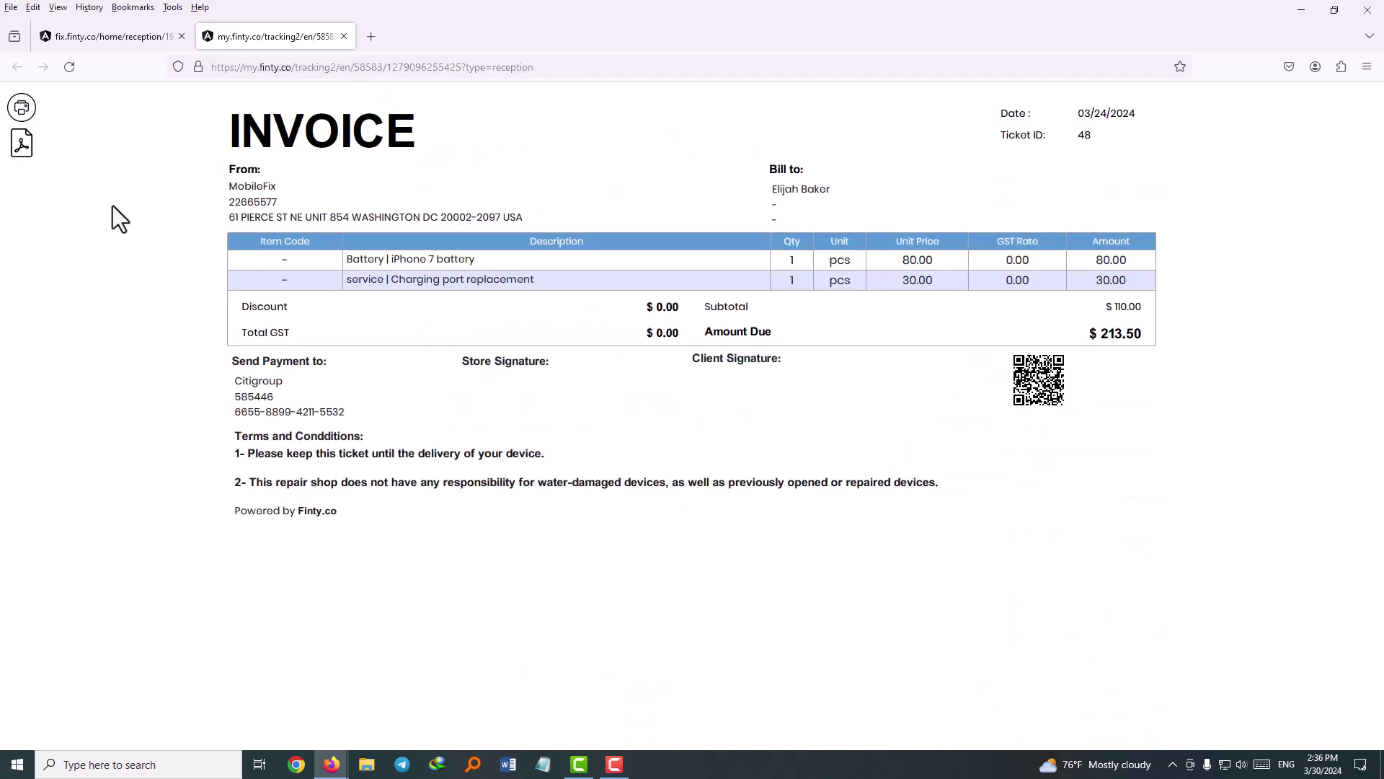
# Download the invoice as a PDF and close the PDF copies that open
pyautogui.click(23, 146)
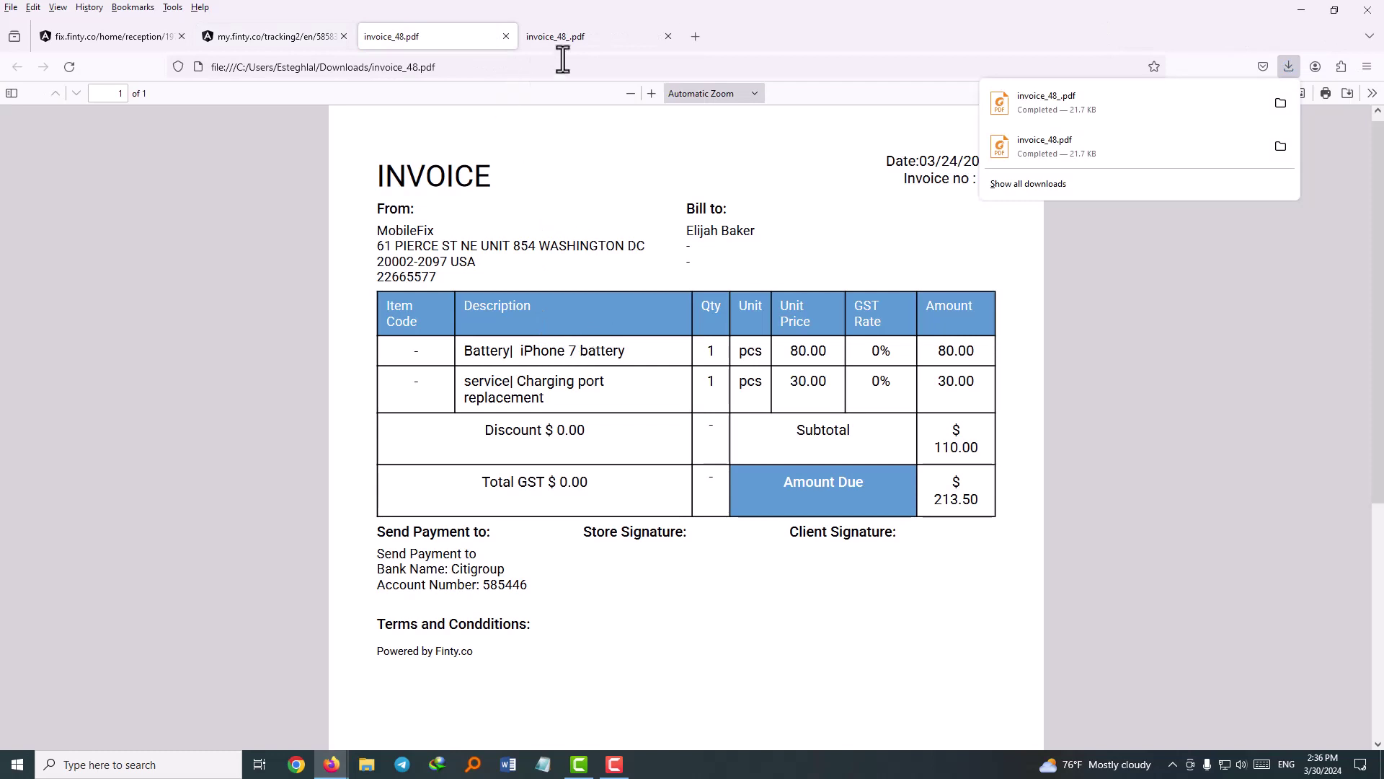
pyautogui.click(564, 33)
pyautogui.middleClick(562, 39)
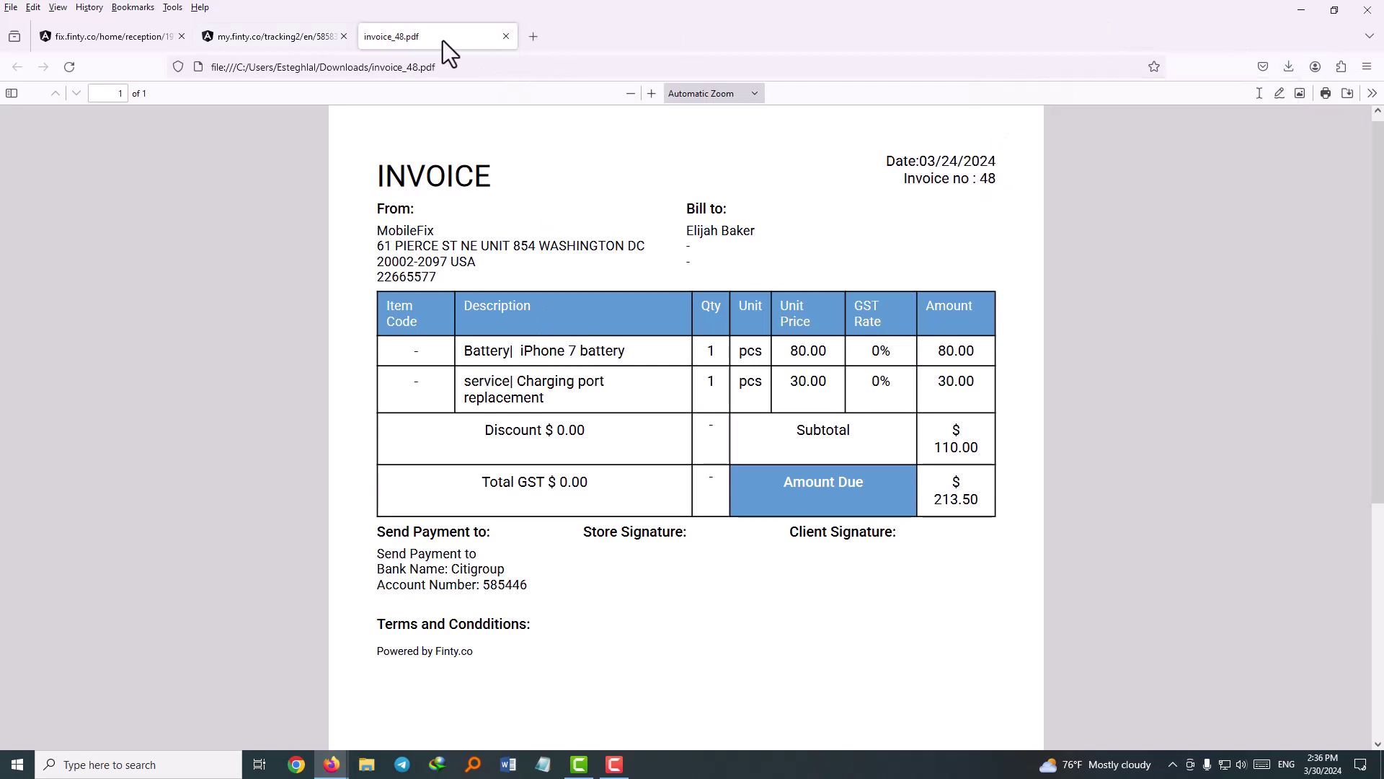
pyautogui.middleClick(440, 39)
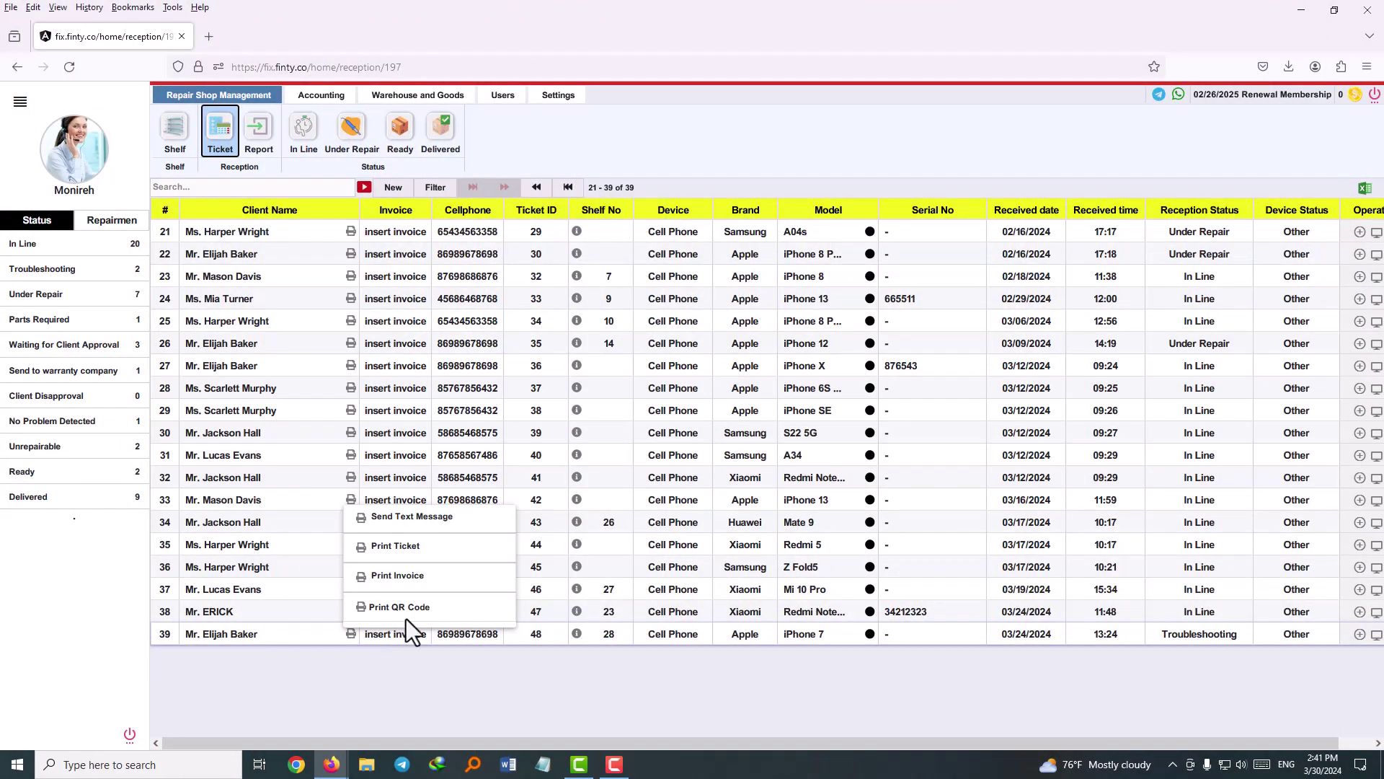
# Open QR code printing for the iPhone 7 ticket and set the code's width to 26, height to 25 and count to 2
pyautogui.click(405, 612)
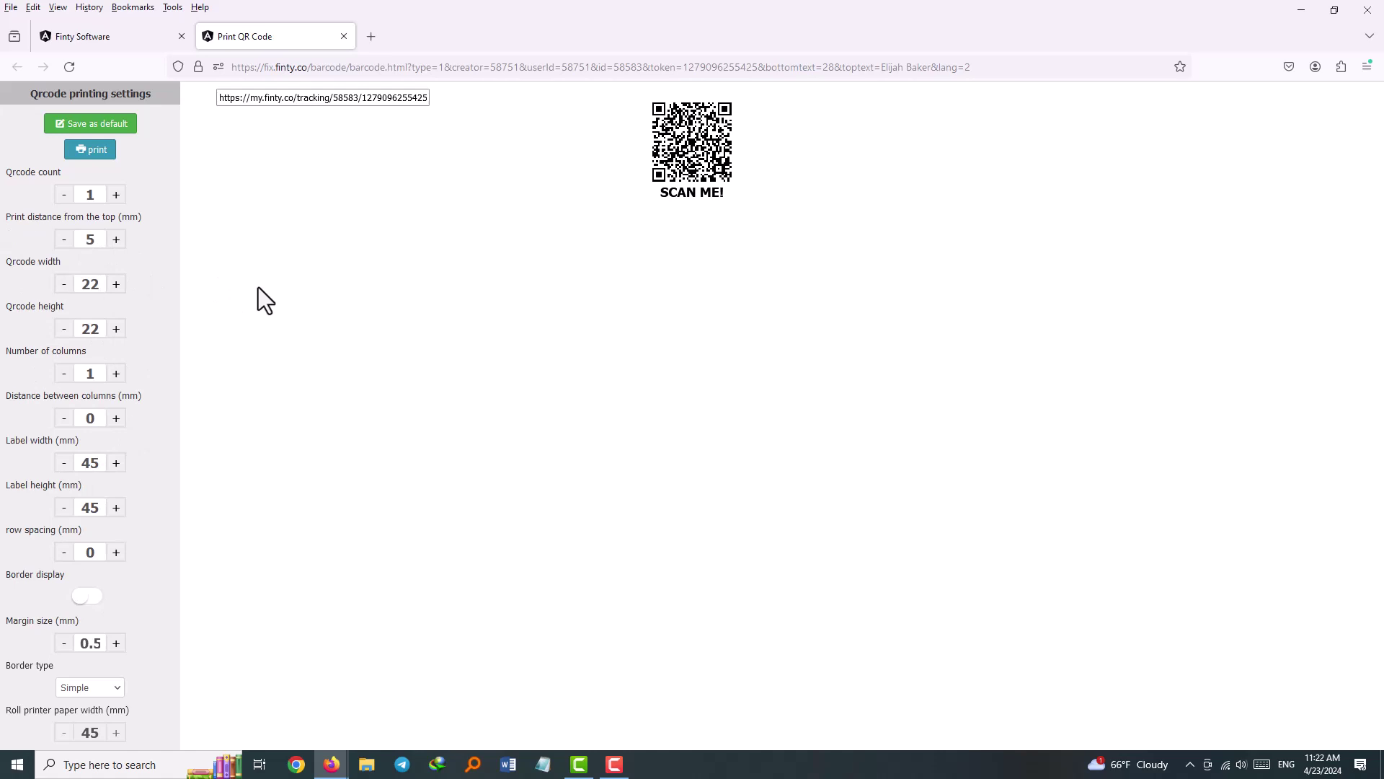
pyautogui.click(116, 284)
pyautogui.click(116, 284)
pyautogui.click(116, 284)
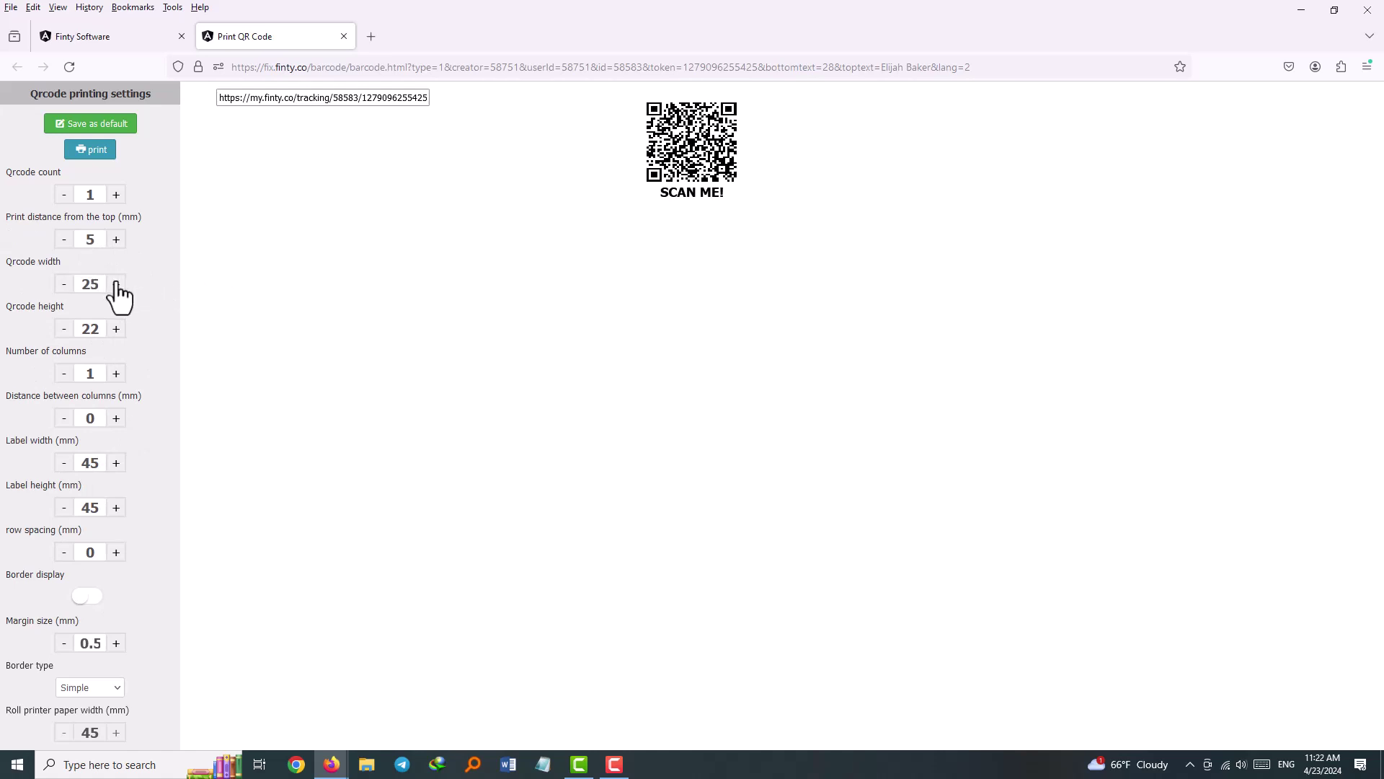
pyautogui.click(116, 284)
pyautogui.click(114, 331)
pyautogui.click(114, 330)
pyautogui.click(115, 330)
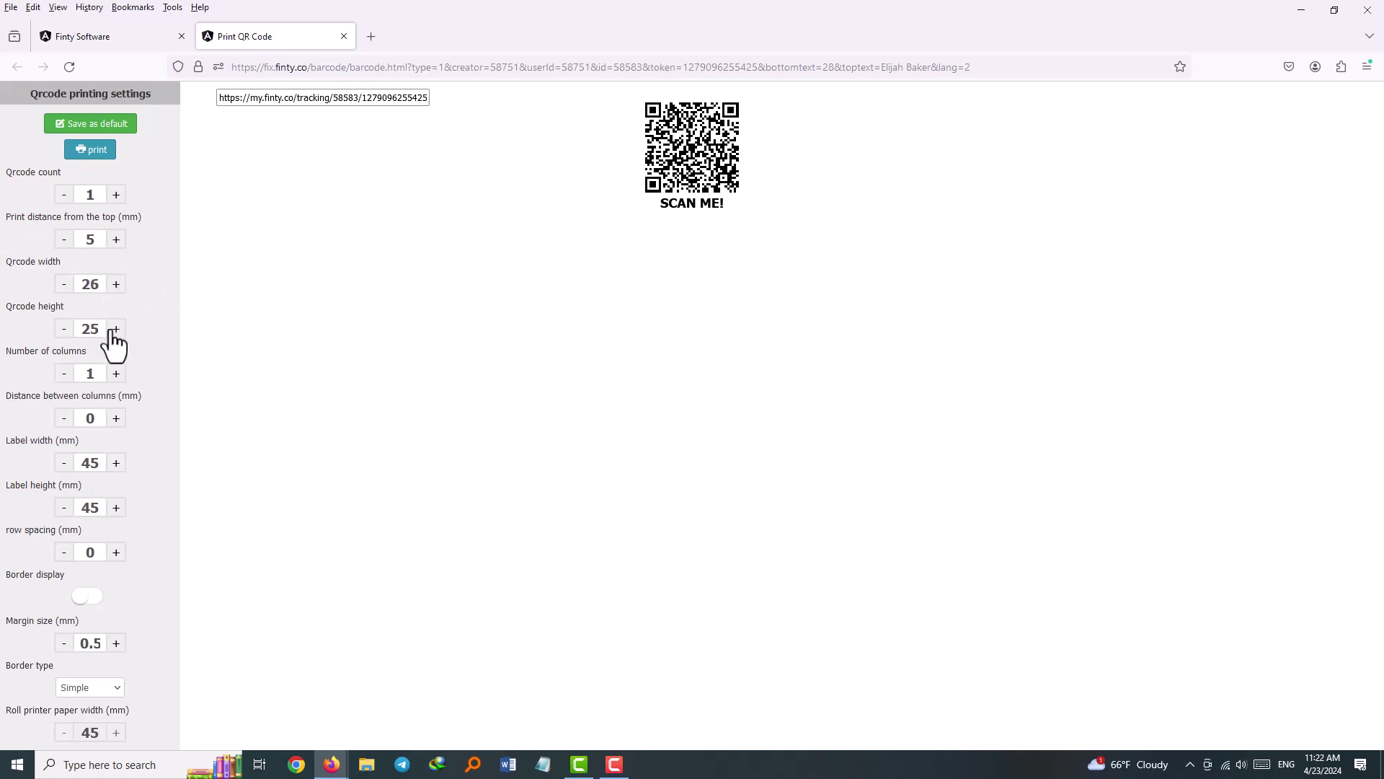
pyautogui.click(116, 196)
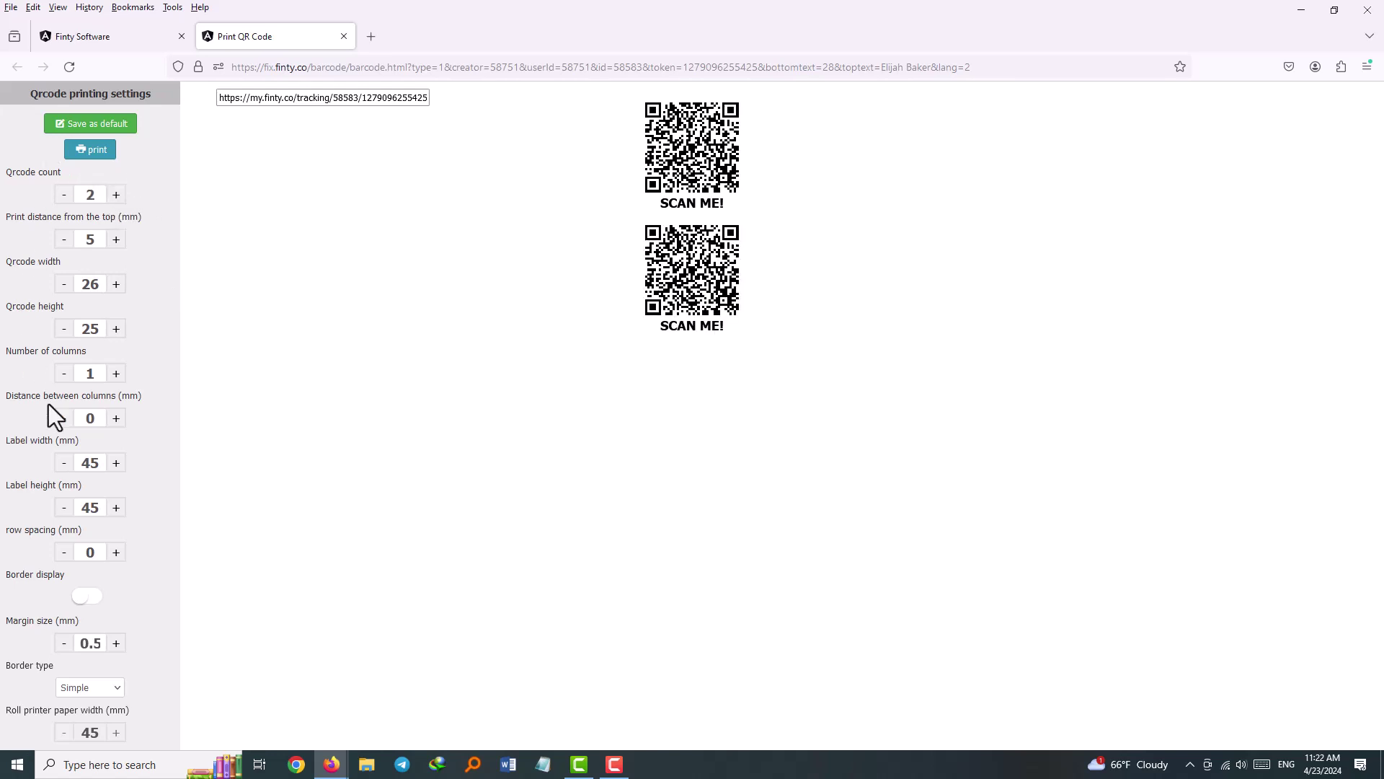
# Save the QR code printing settings as default and preview the printout without printing
pyautogui.click(119, 127)
pyautogui.click(812, 447)
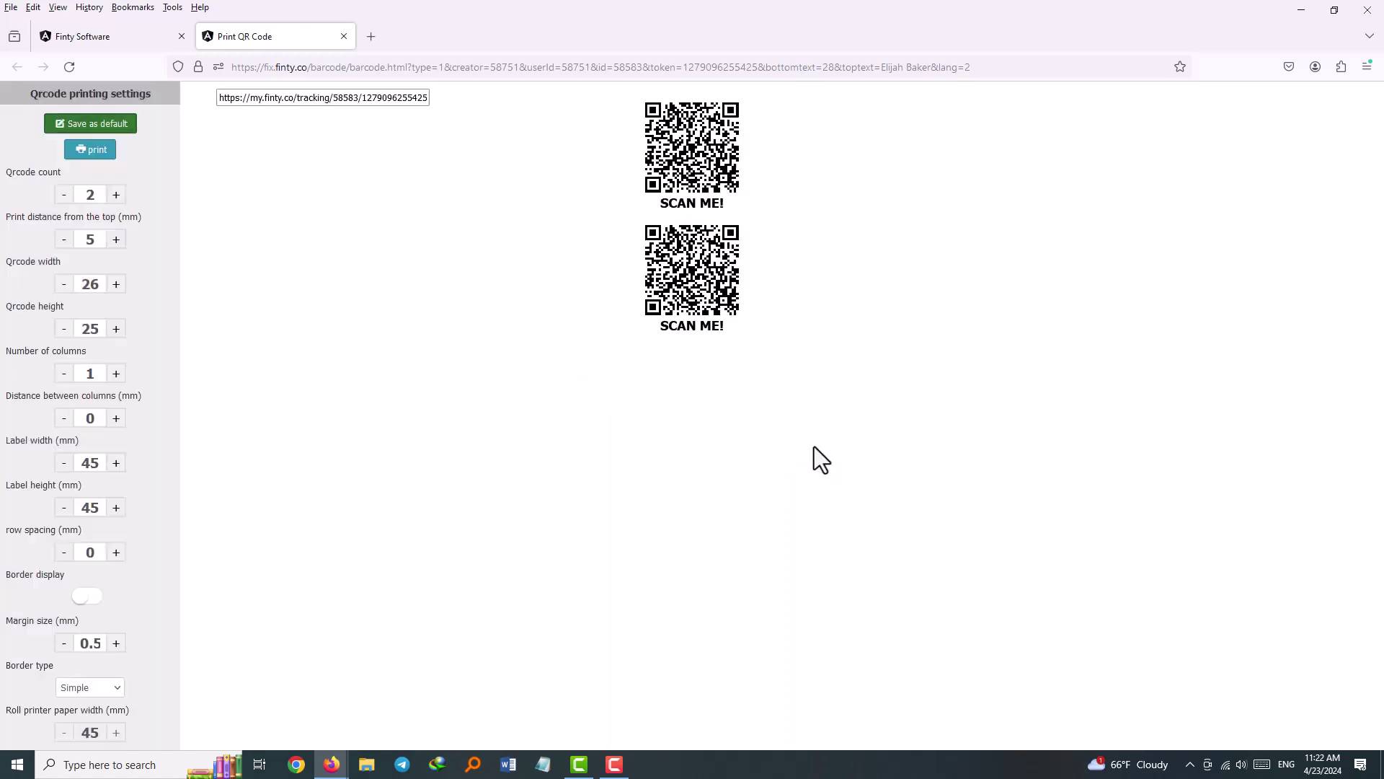
pyautogui.click(99, 152)
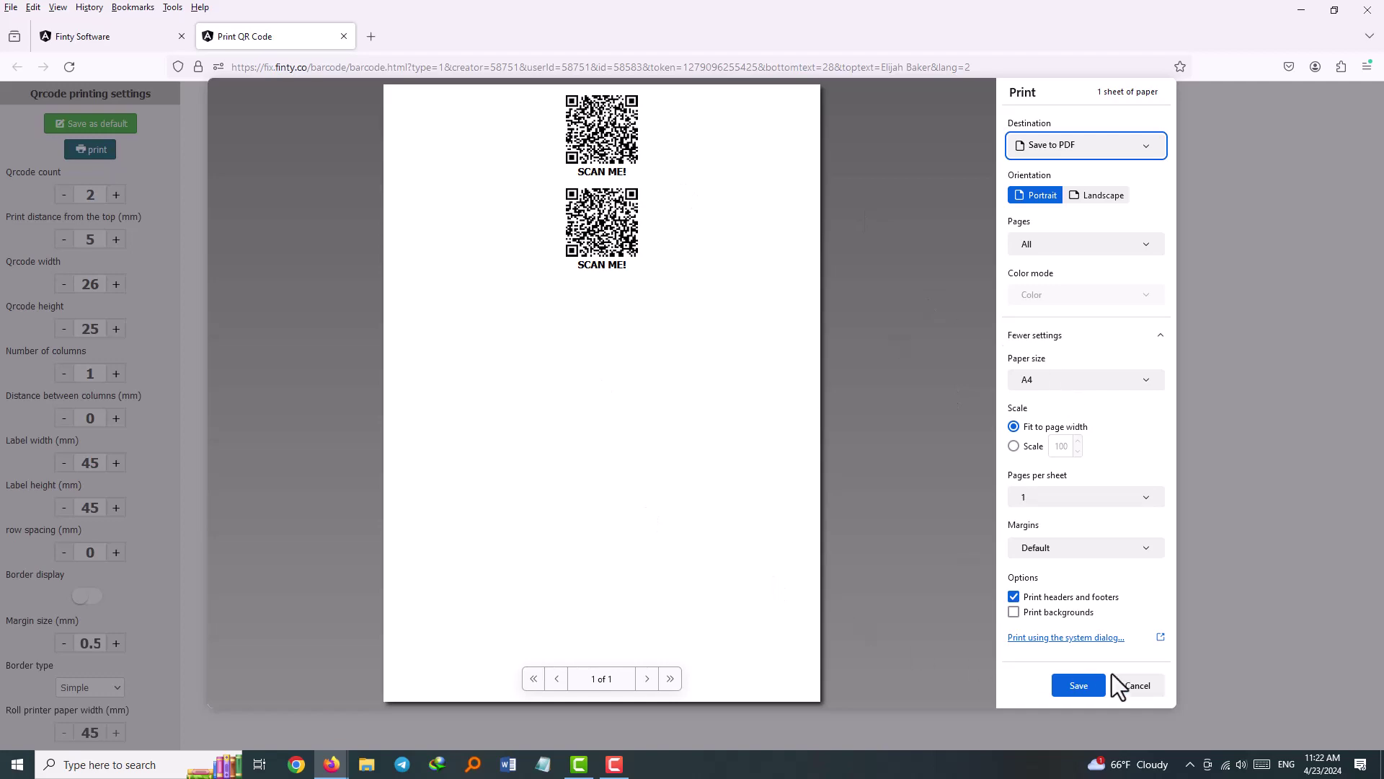
pyautogui.click(1136, 685)
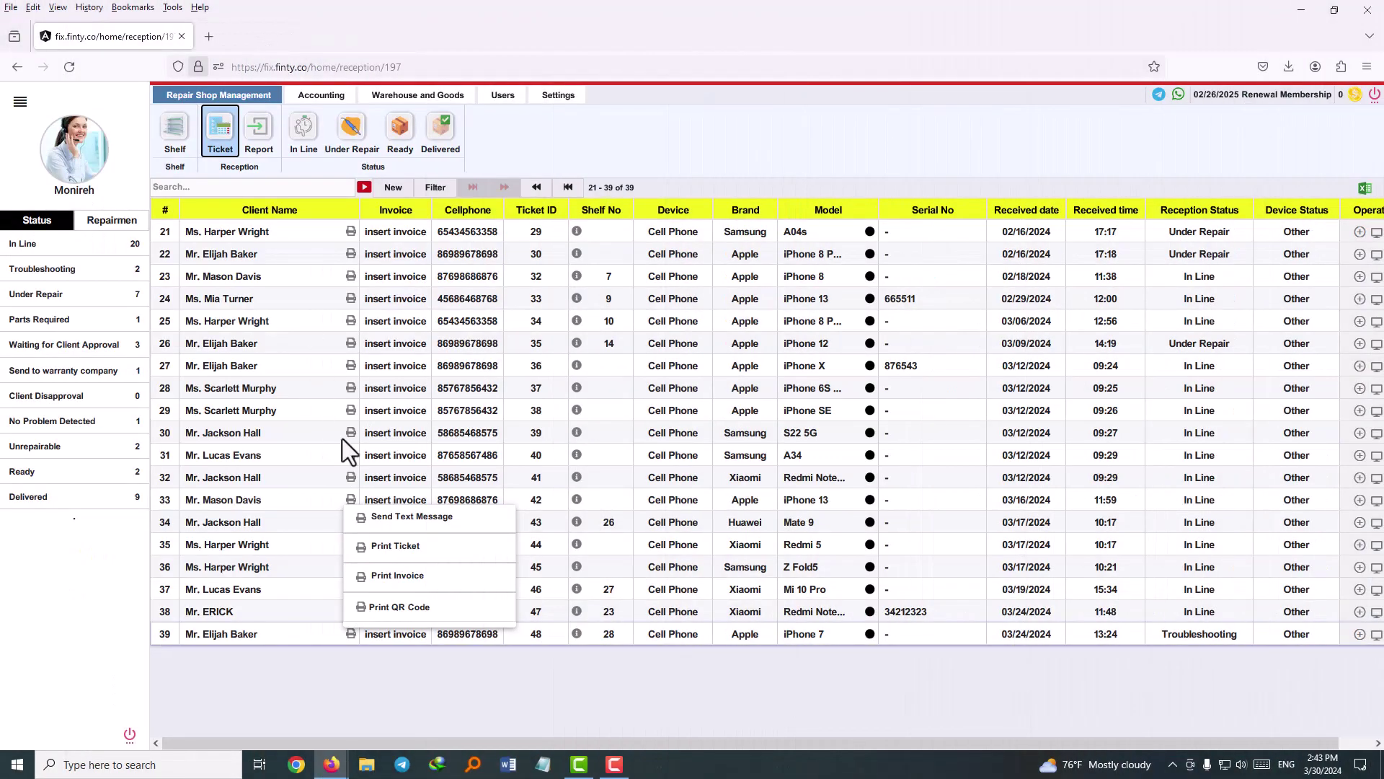
# Open the printable ticket, invoice and QR code of the iPhone 7 ticket and look through each one
pyautogui.click(401, 548)
pyautogui.click(123, 36)
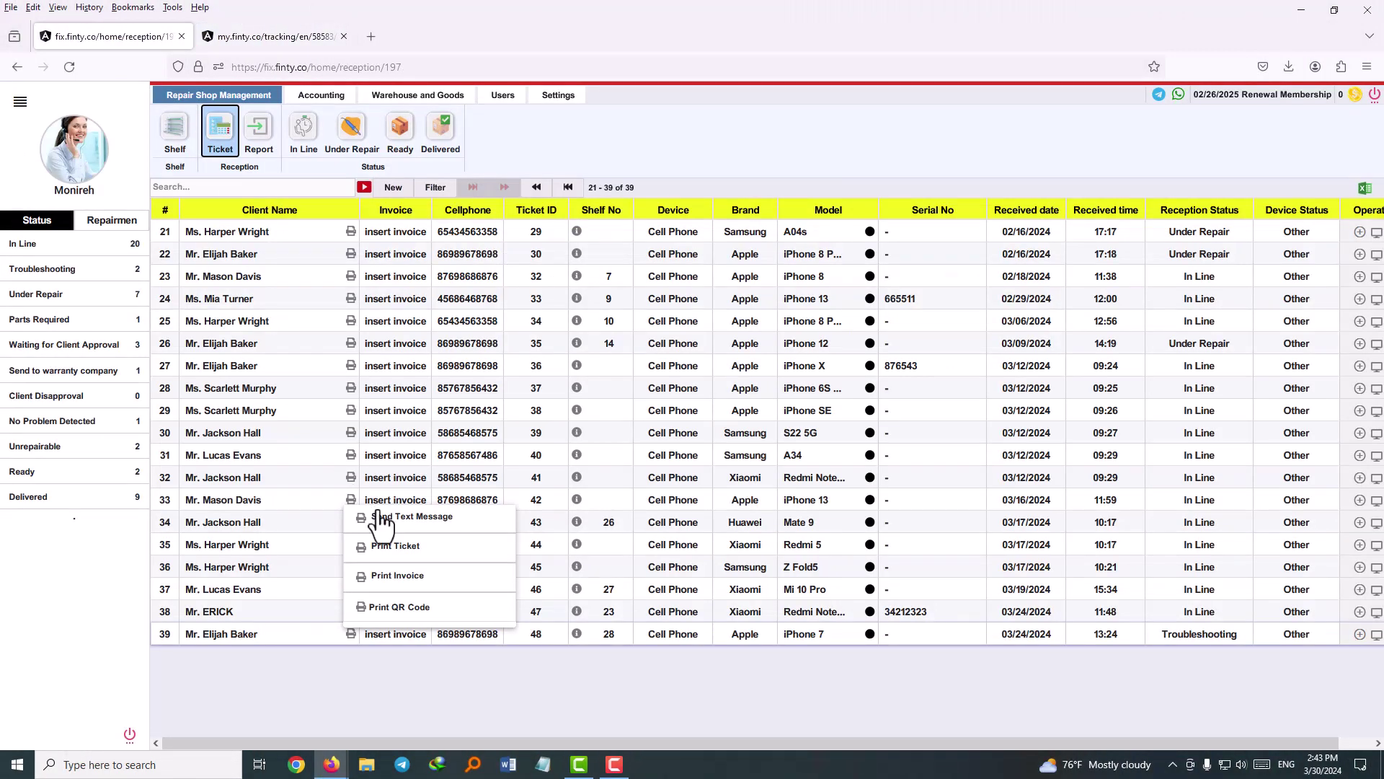
pyautogui.click(400, 577)
pyautogui.click(144, 36)
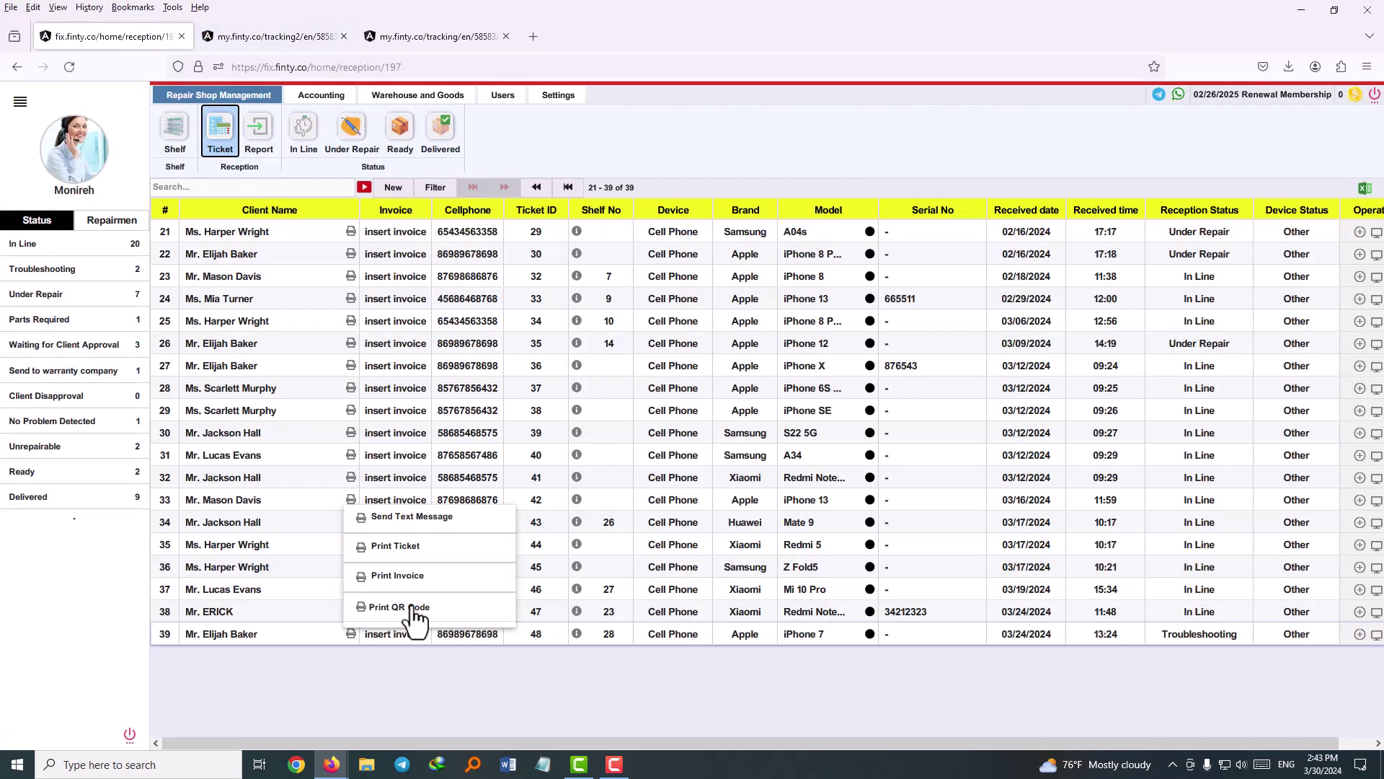
pyautogui.click(402, 608)
pyautogui.click(453, 45)
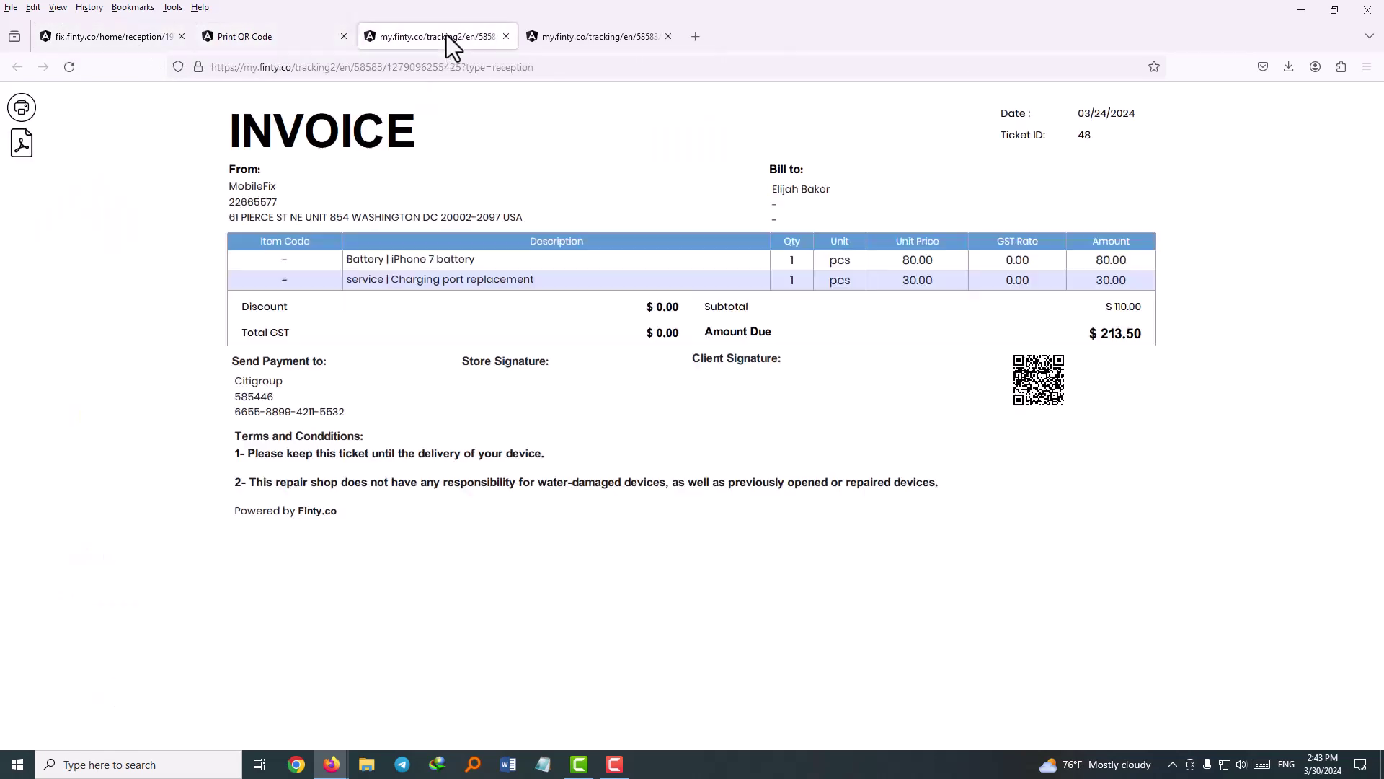
pyautogui.click(592, 39)
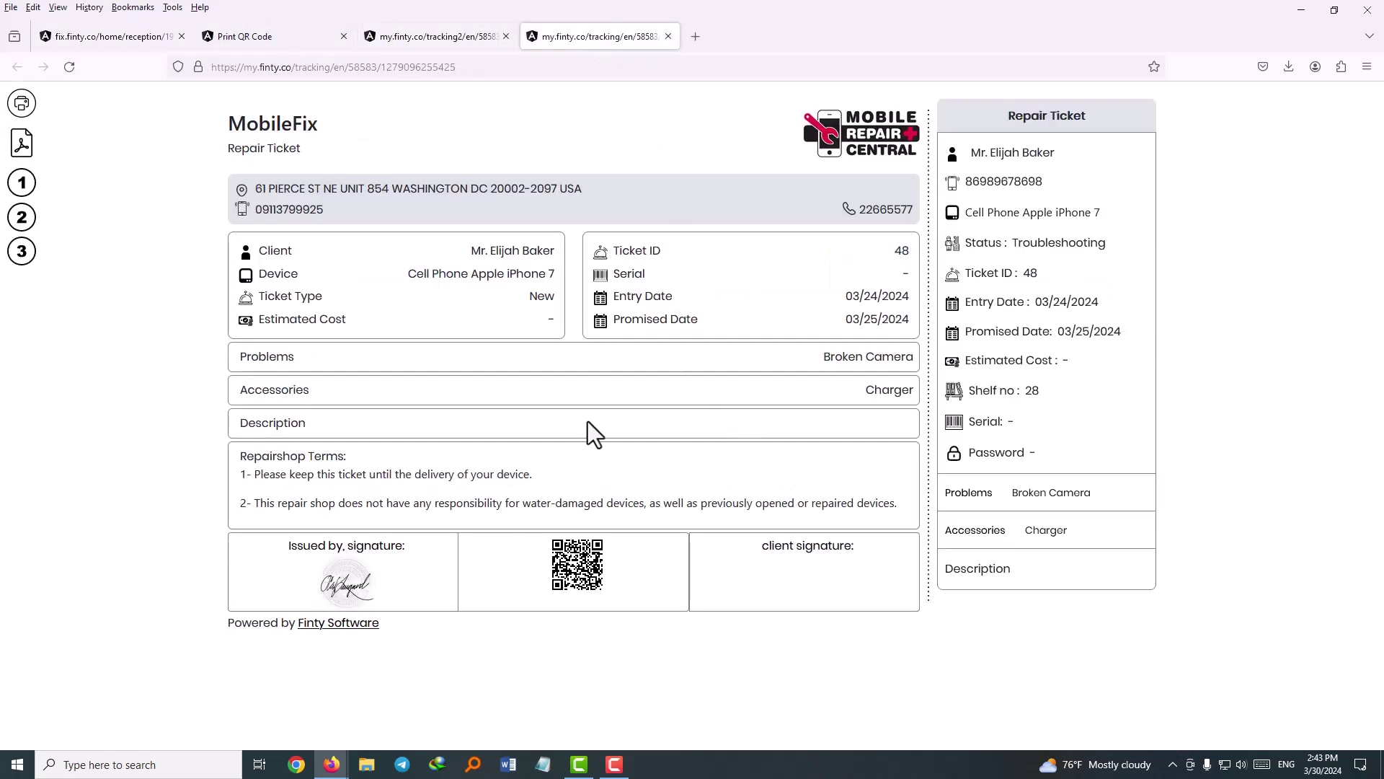
pyautogui.click(401, 33)
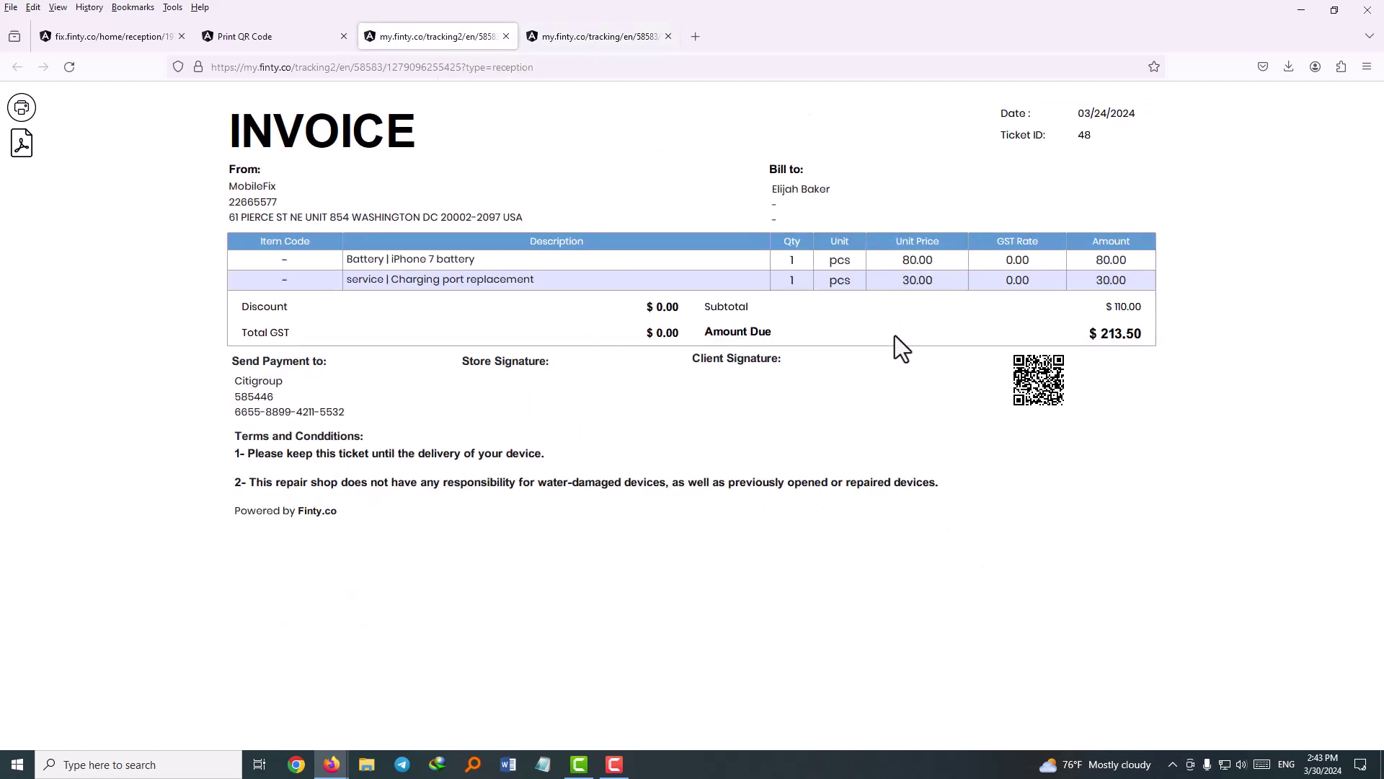
pyautogui.click(297, 38)
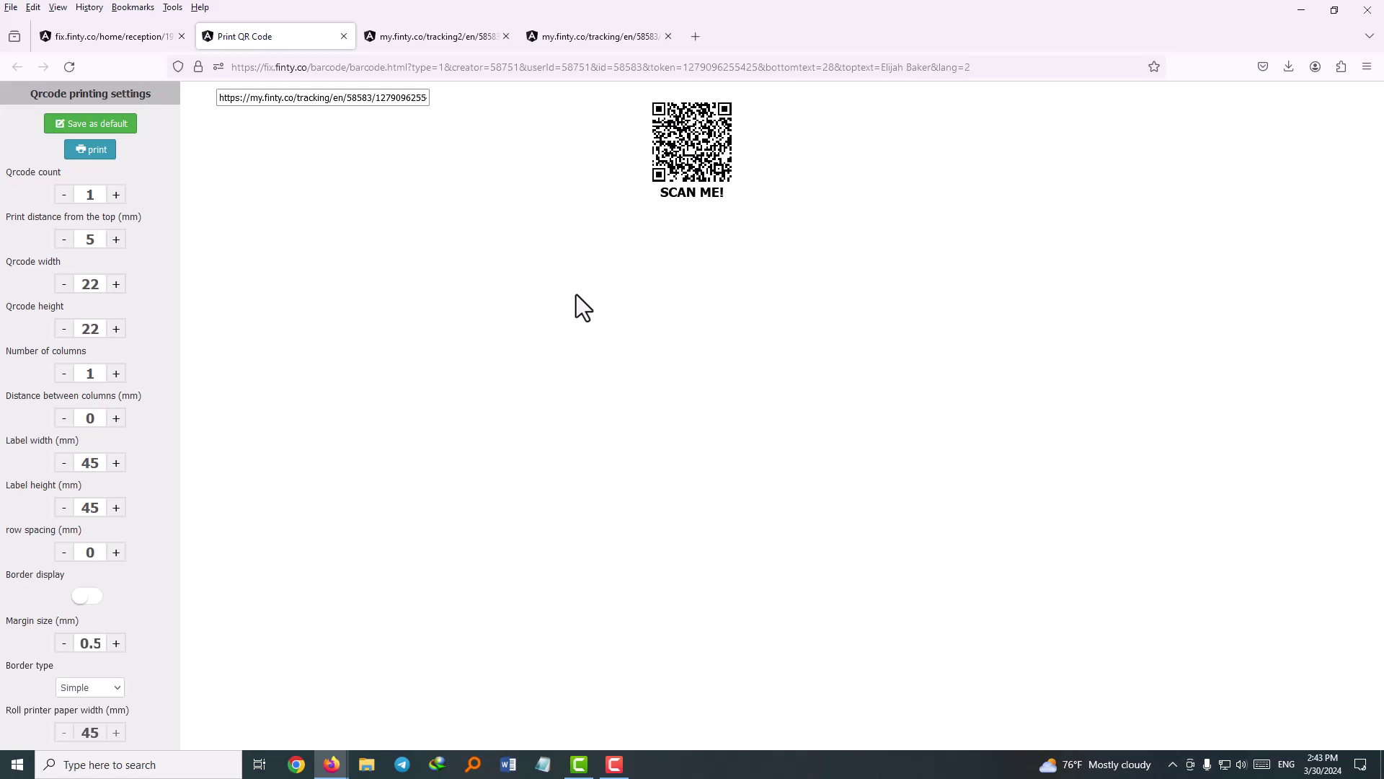
# Return to the ticket list and review the repair shop bill in the iPhone 7 ticket's products and services
pyautogui.click(148, 38)
pyautogui.click(390, 634)
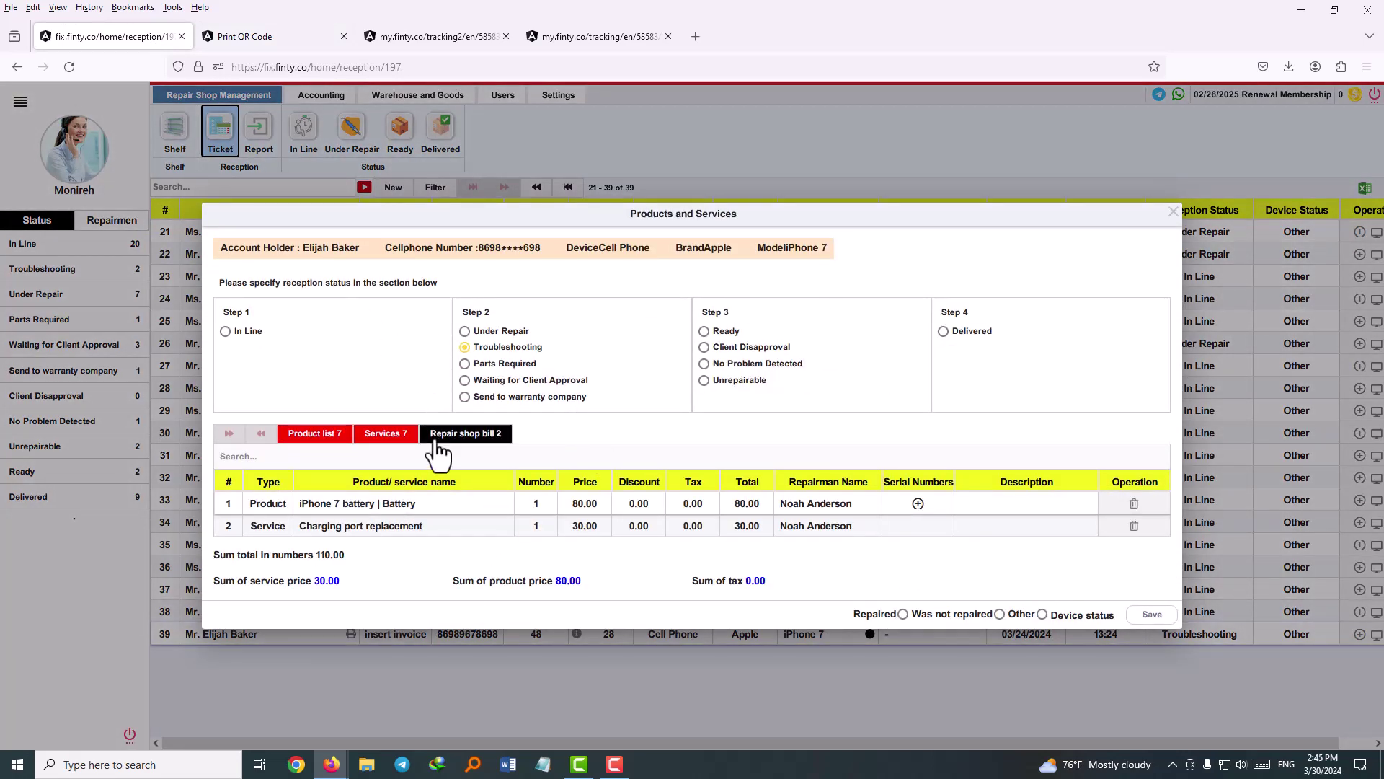
pyautogui.click(468, 435)
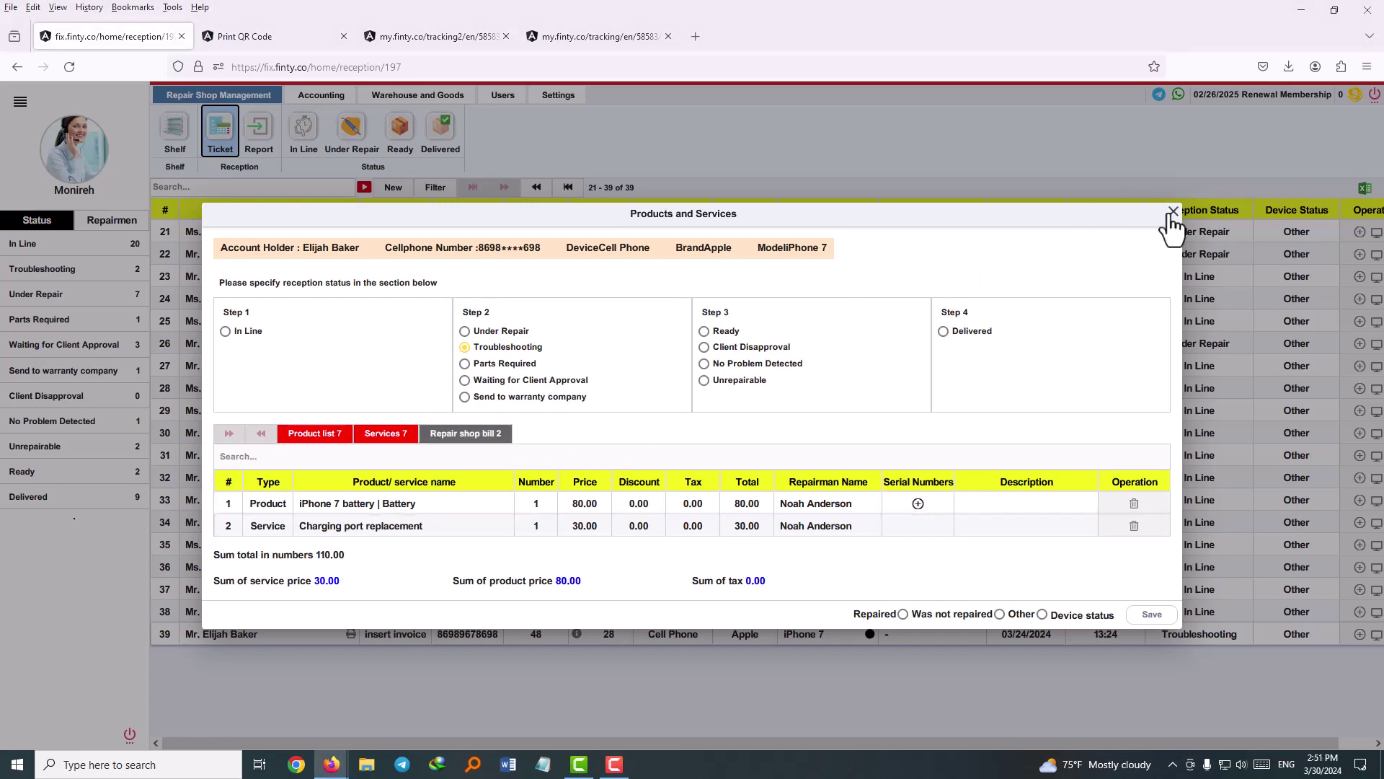
pyautogui.click(1173, 212)
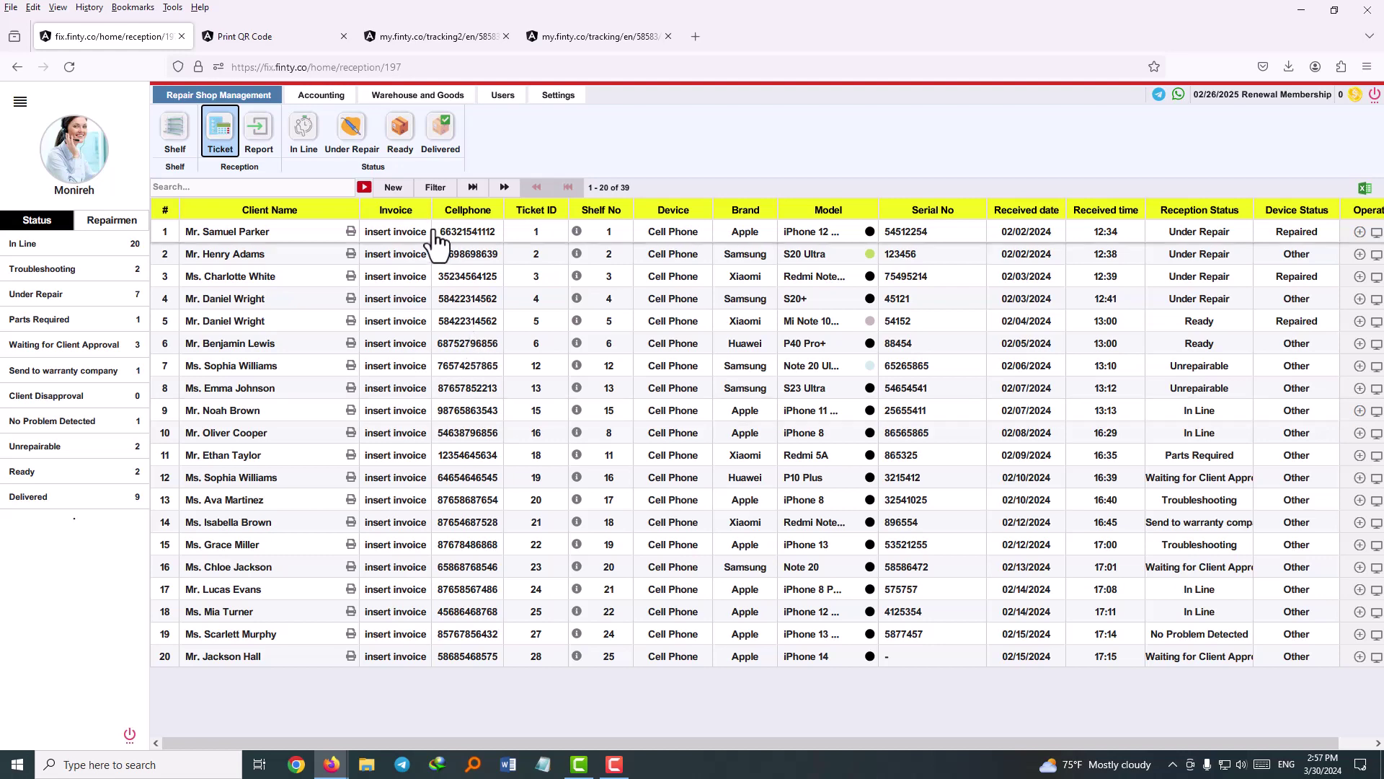
# Filter the ticket list by device Cell Phone and brand Apple
pyautogui.click(436, 187)
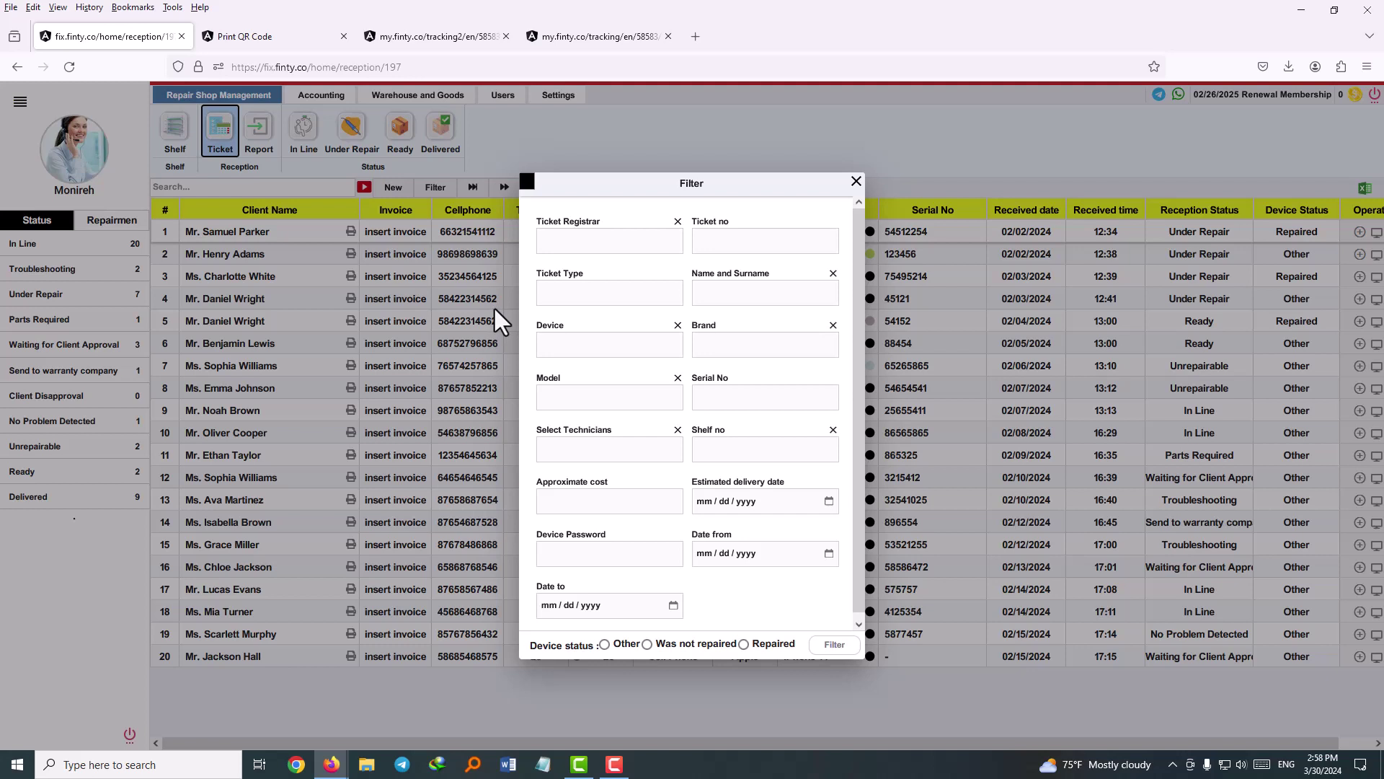
pyautogui.scroll(-1, 696, 368)
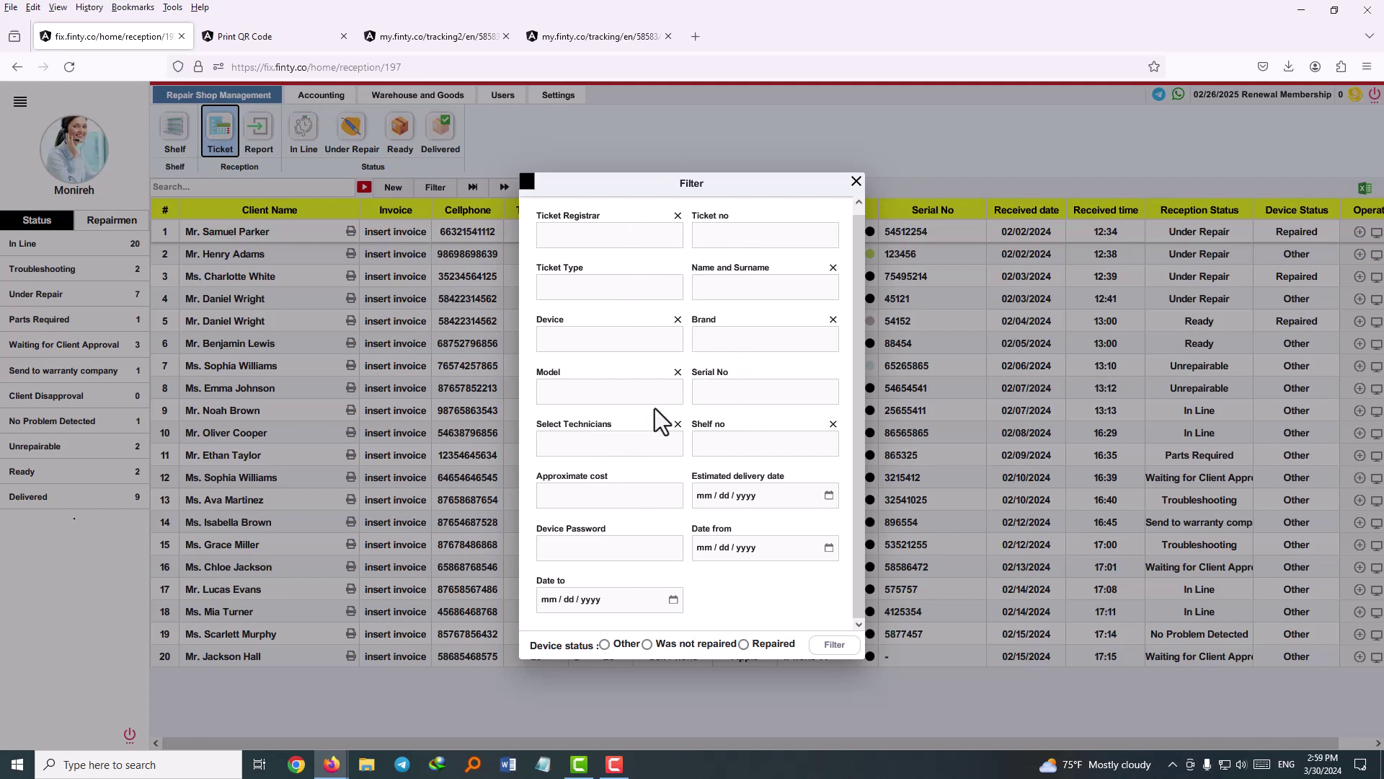
pyautogui.click(581, 342)
pyautogui.click(566, 478)
pyautogui.click(740, 341)
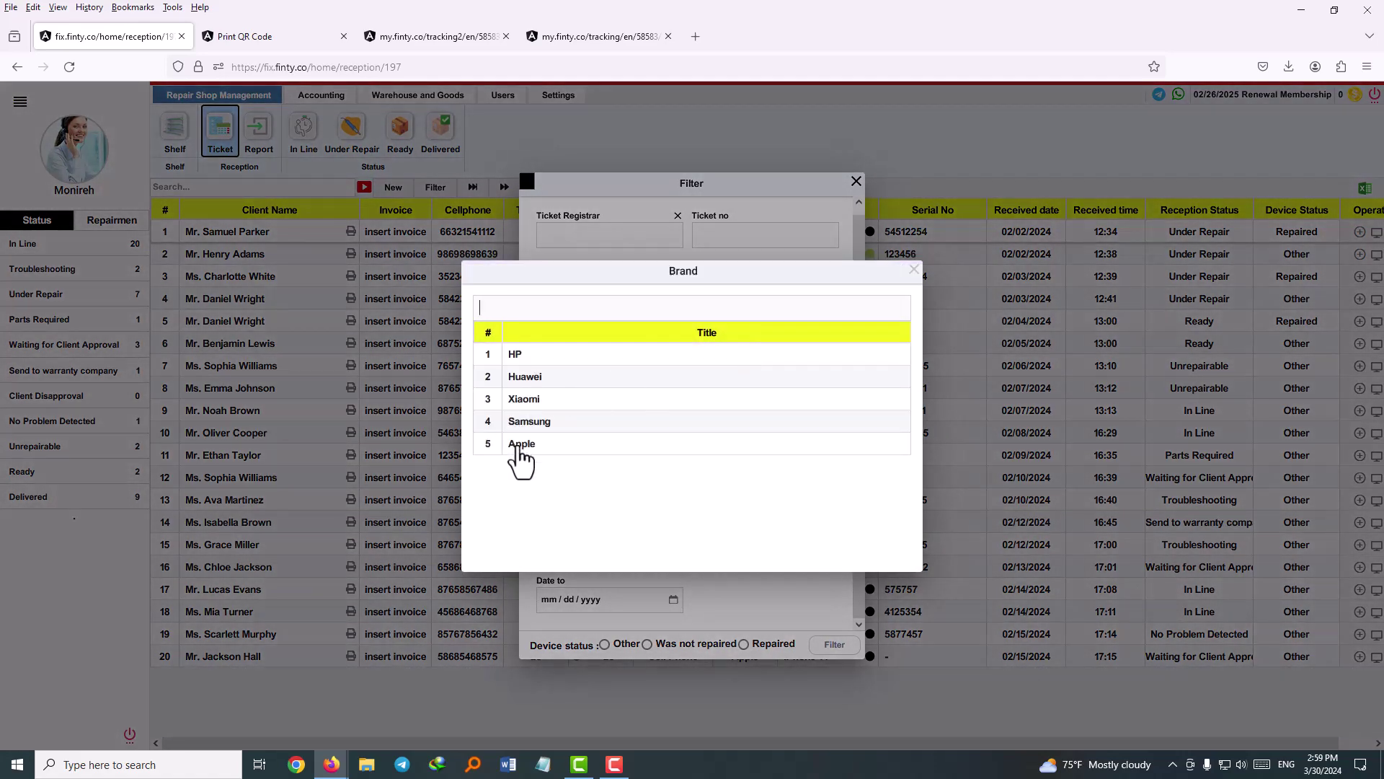
pyautogui.click(519, 445)
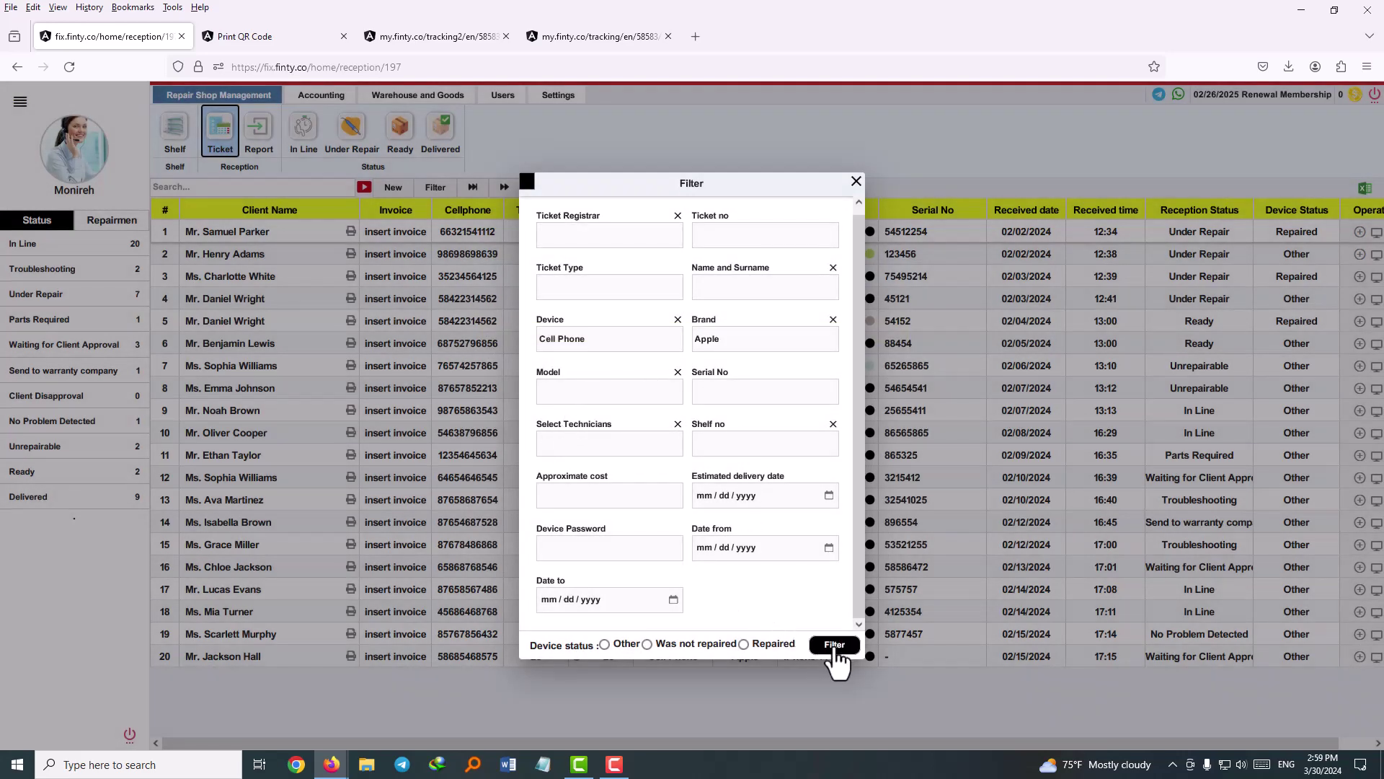
pyautogui.click(835, 647)
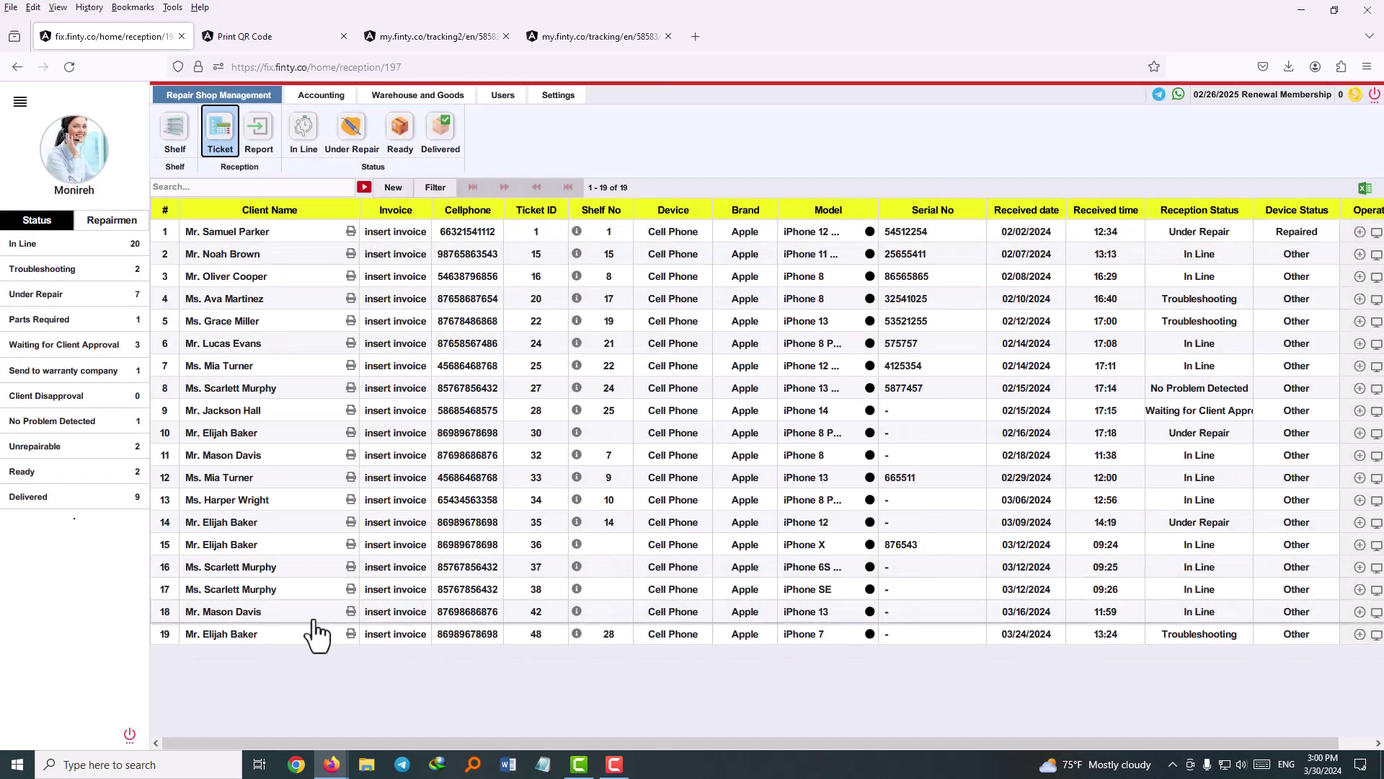